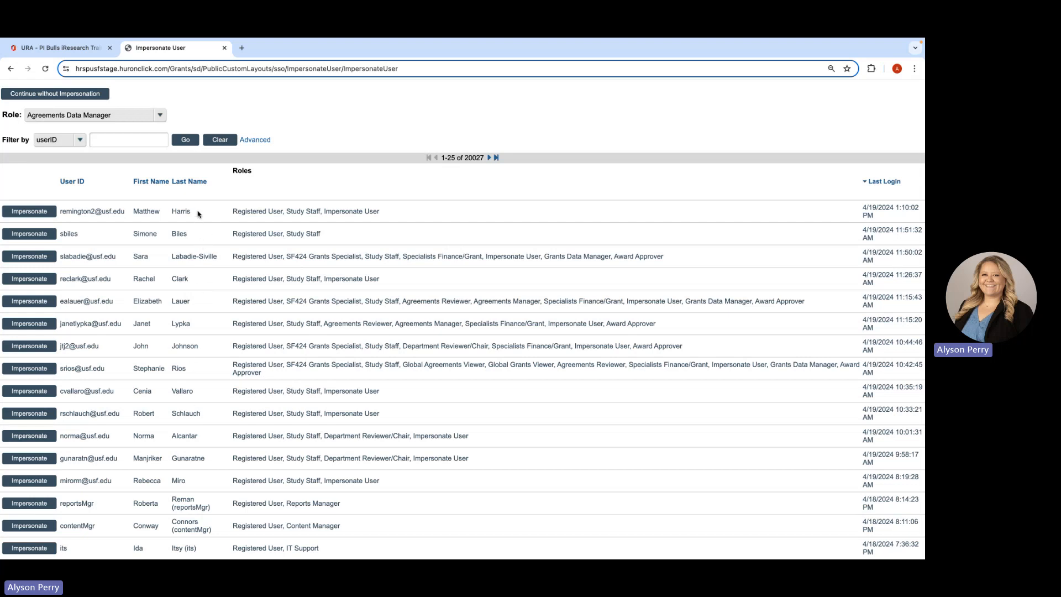
# - Keep the user filter on userID and impersonate the fourth user in the list
pyautogui.click(81, 141)
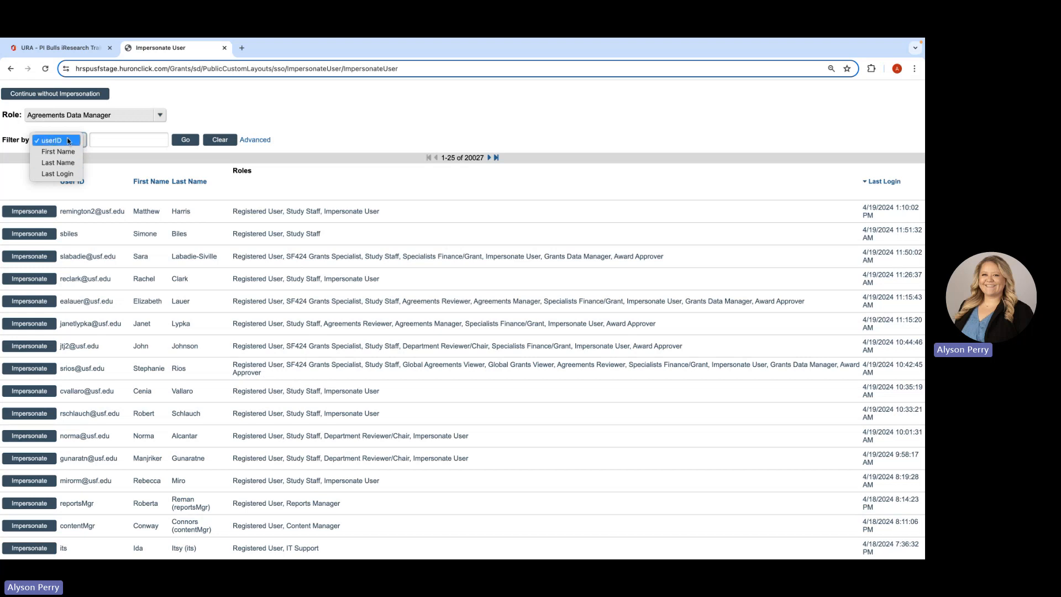
pyautogui.click(69, 141)
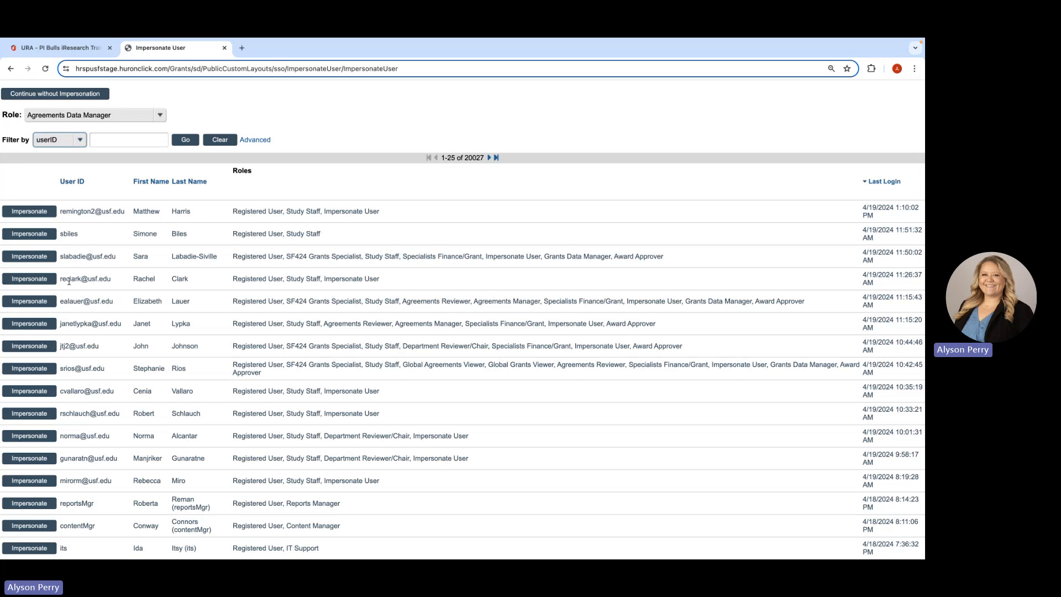
pyautogui.click(44, 281)
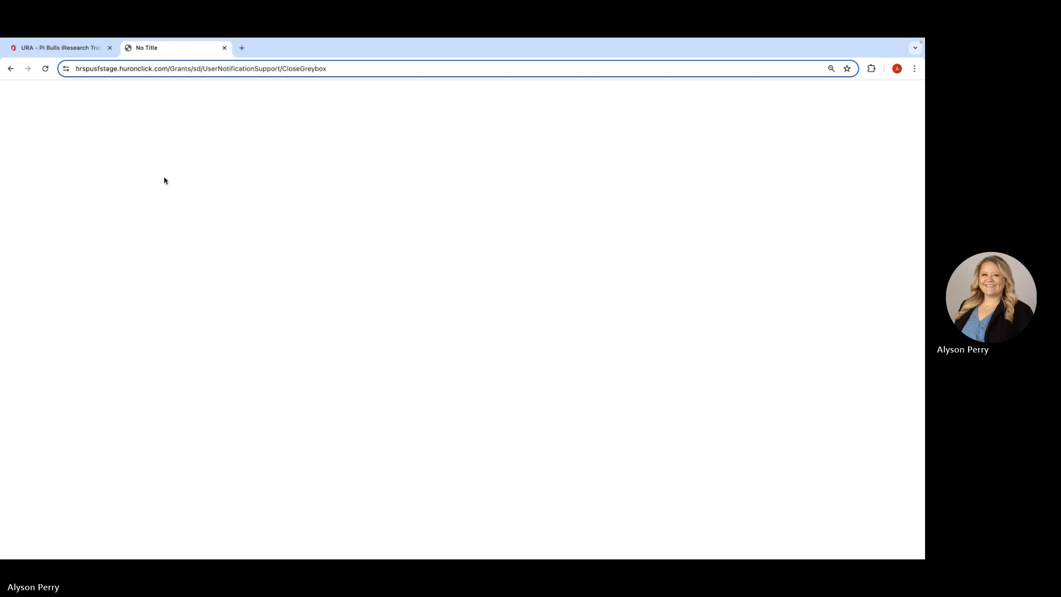
pyautogui.click(160, 71)
pyautogui.press('Return')
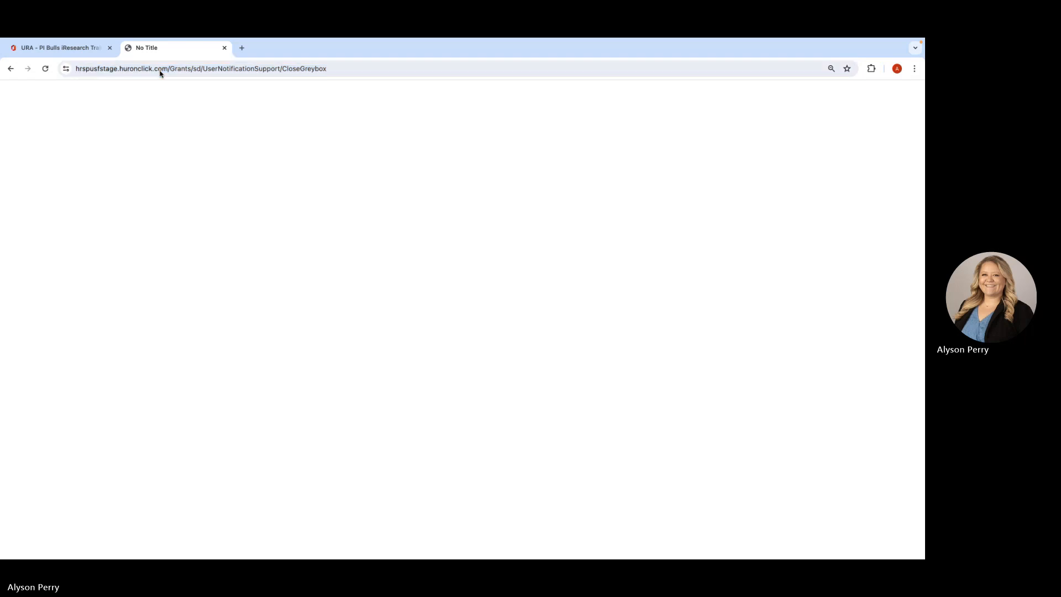
pyautogui.click(190, 70)
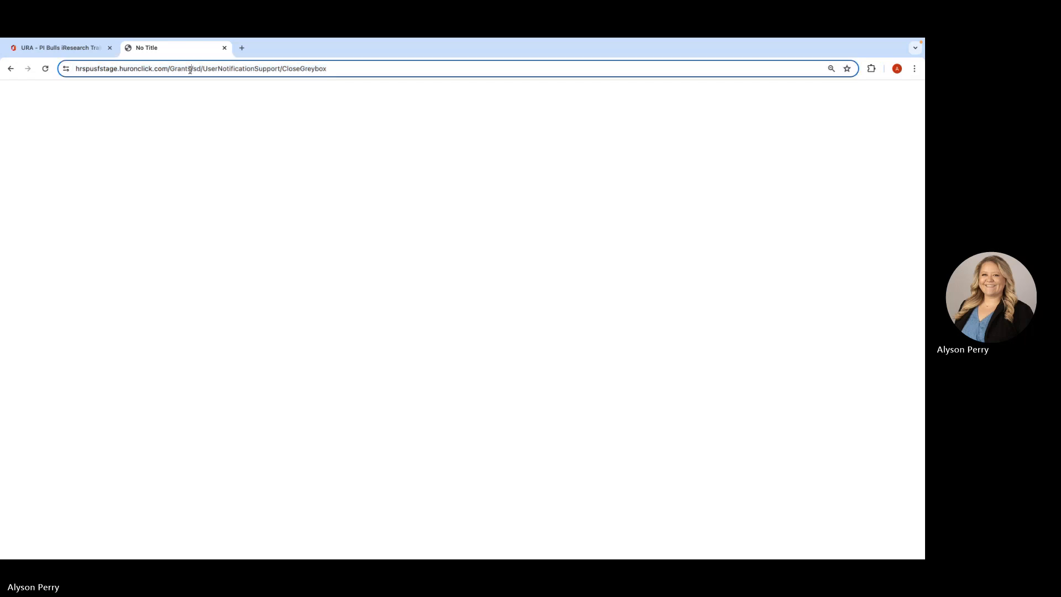
pyautogui.moveTo(190, 70); pyautogui.dragTo(396, 98)
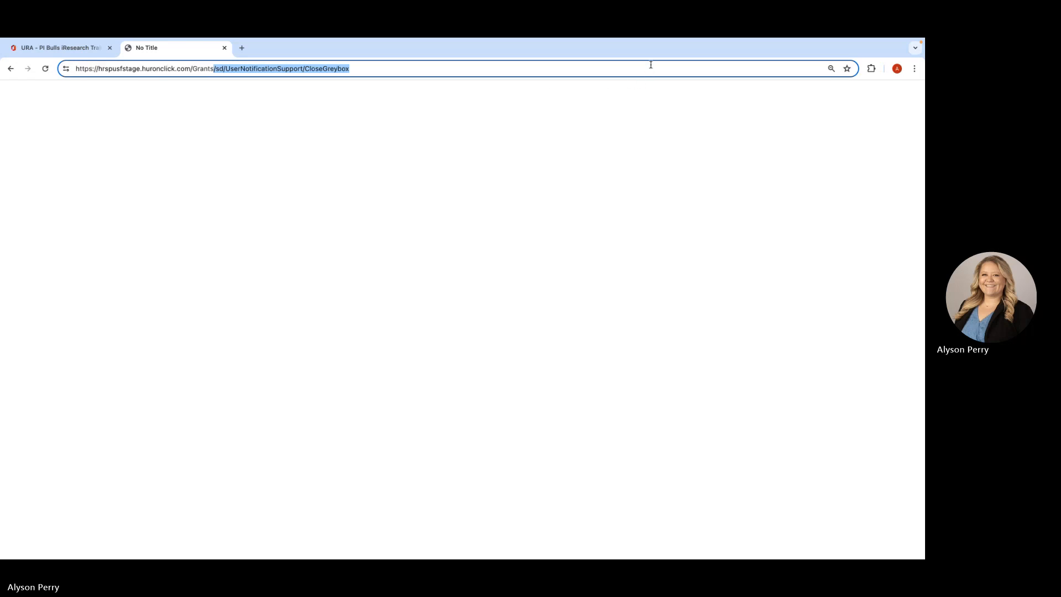
pyautogui.press('BackSpace')
pyautogui.press('Return')
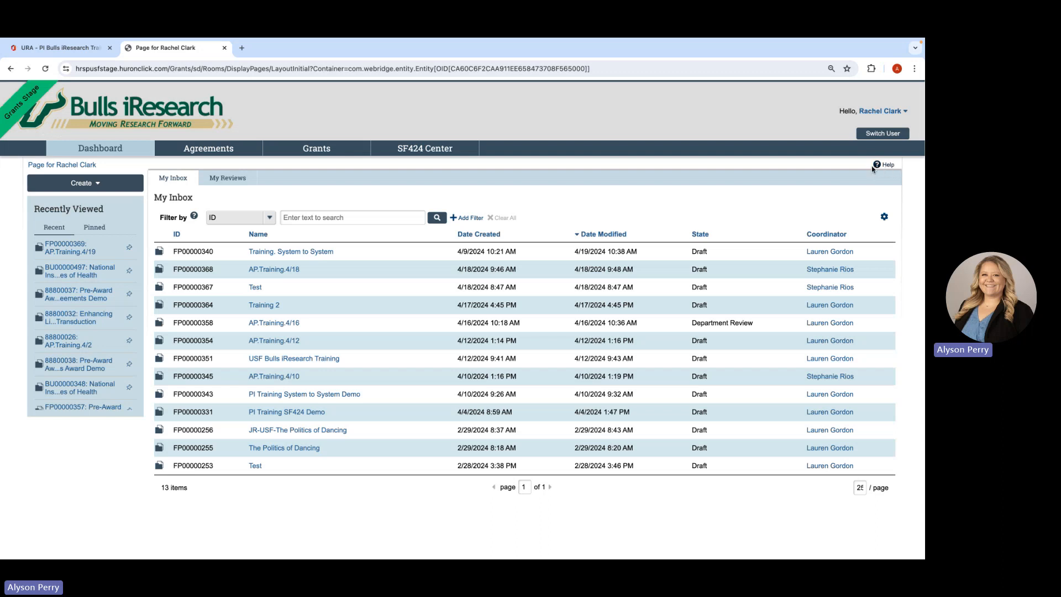
# - Start creating a new funding proposal from the Grants area
pyautogui.click(319, 150)
pyautogui.click(86, 165)
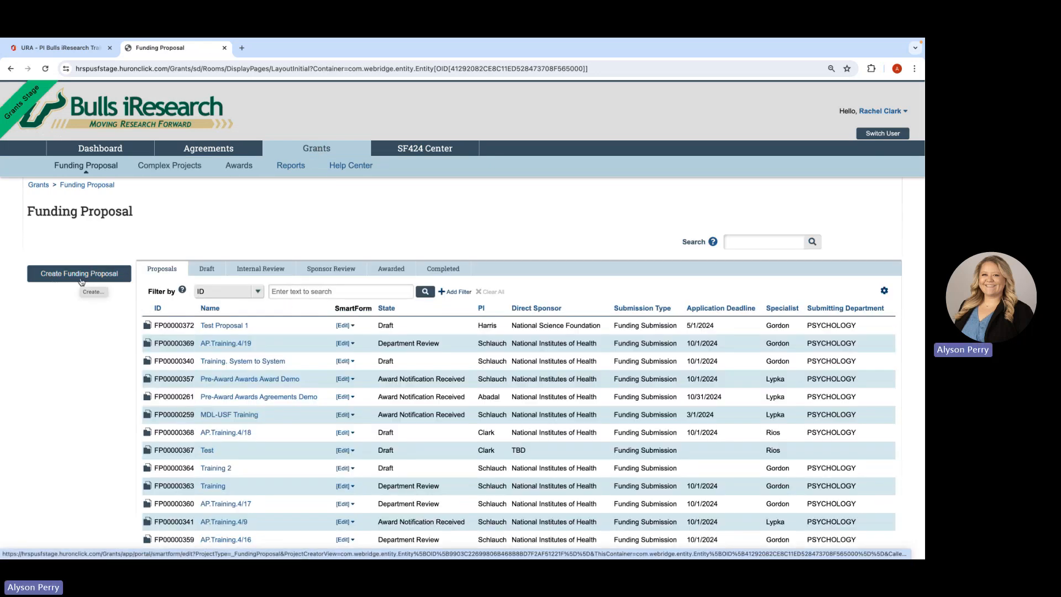
pyautogui.click(81, 282)
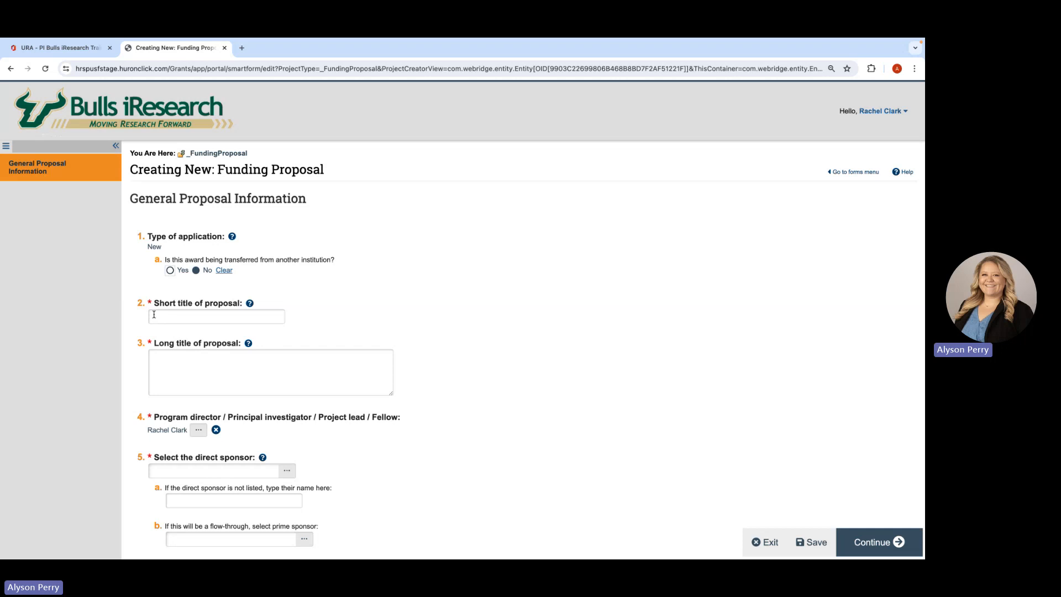
# - Enter "Training" as the proposal's short title and "Information about your research." as its long title
pyautogui.click(155, 314)
pyautogui.write('Training')
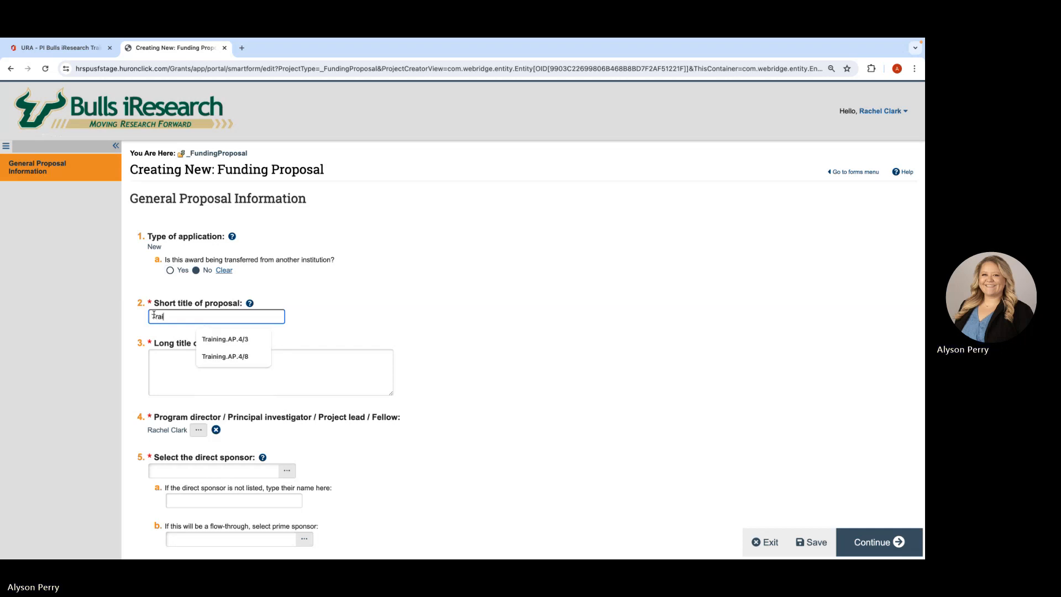
pyautogui.click(161, 360)
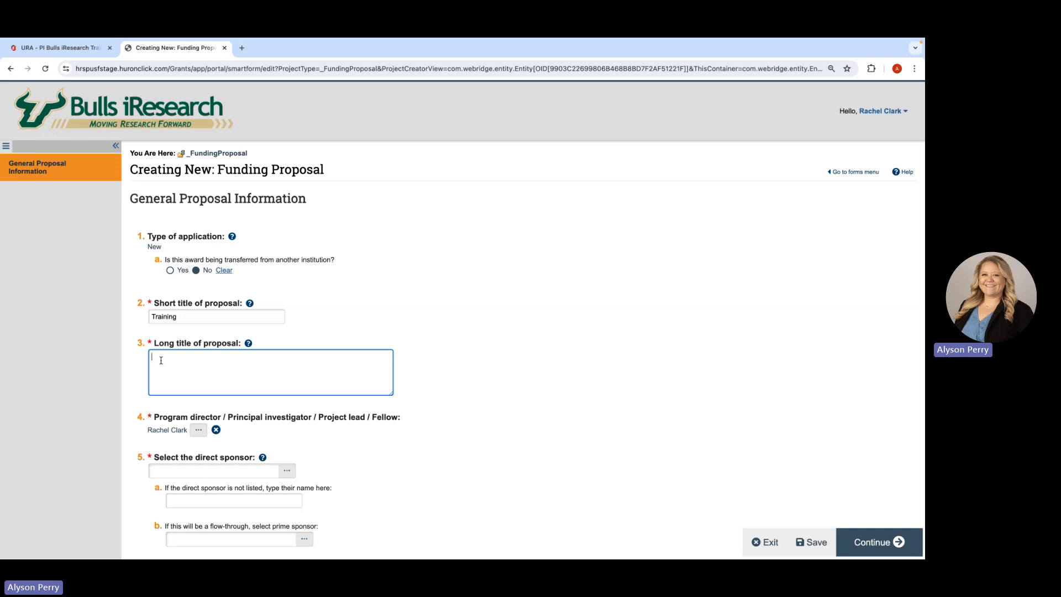
pyautogui.write('Information about your research.')
# - Replace the default principal investigator with the Psychology faculty member found by filtering on last name
pyautogui.scroll(-1, 221, 409)
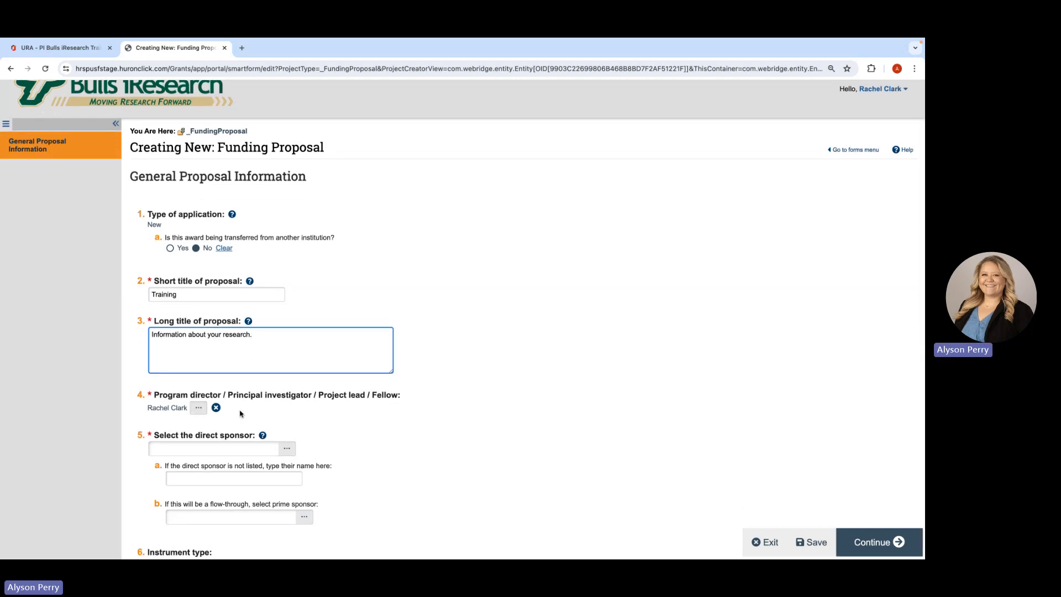
pyautogui.scroll(-1, 240, 414)
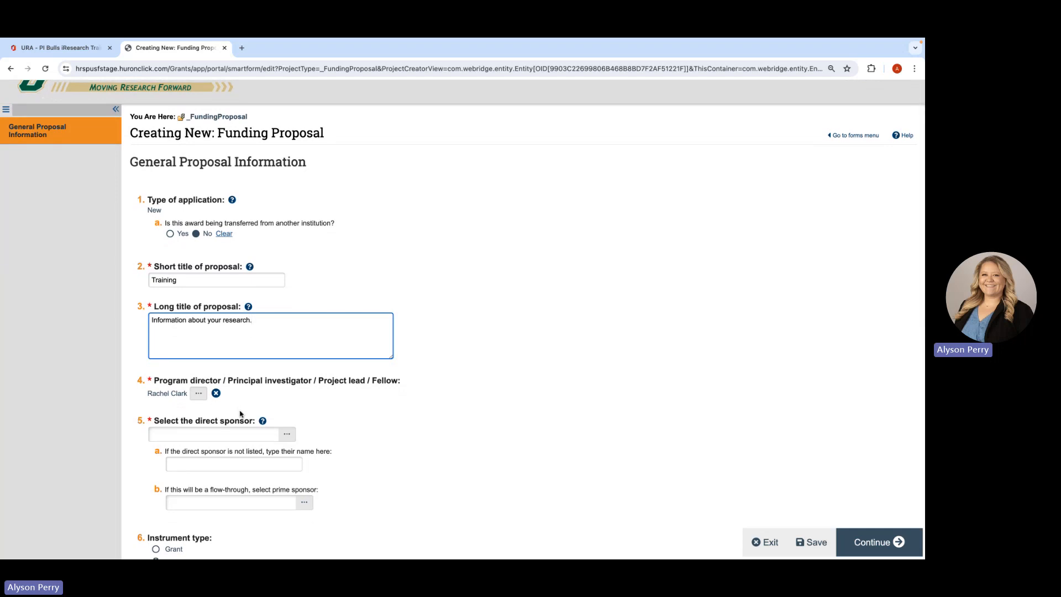
pyautogui.scroll(-2, 236, 411)
pyautogui.scroll(-1, 246, 370)
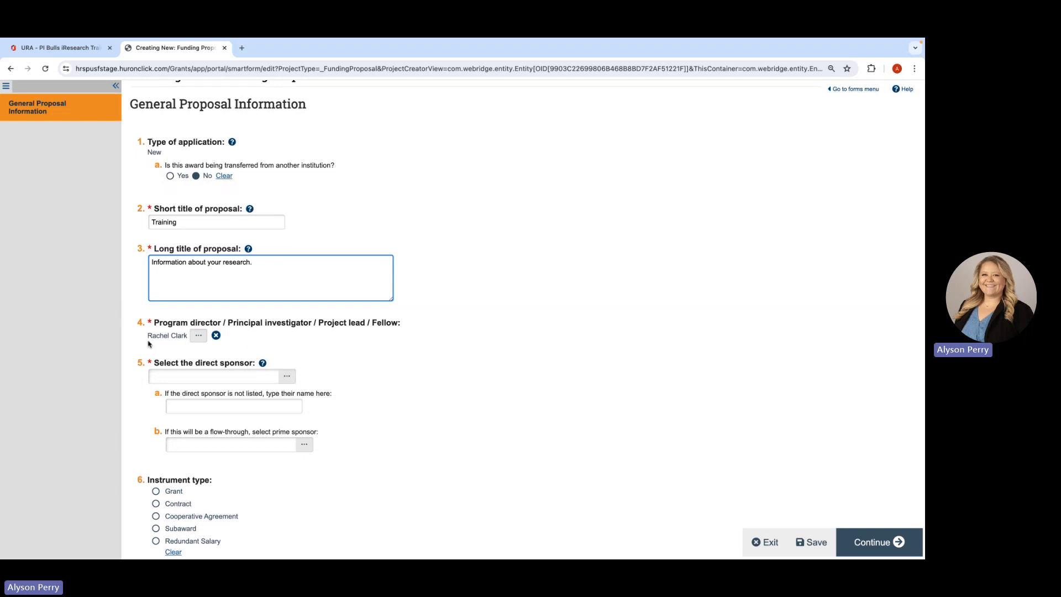
pyautogui.click(217, 337)
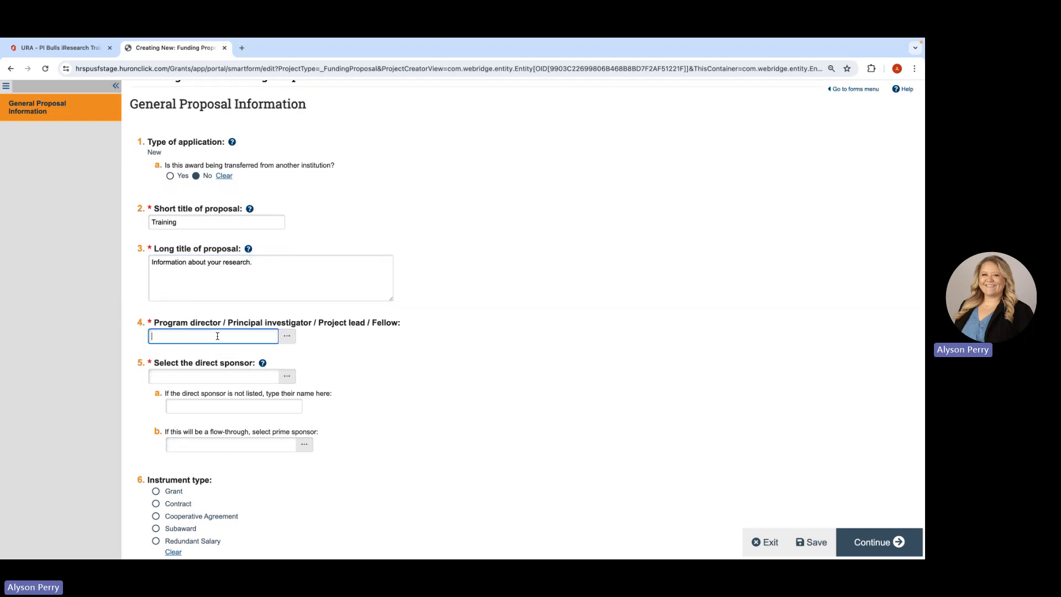
pyautogui.click(288, 337)
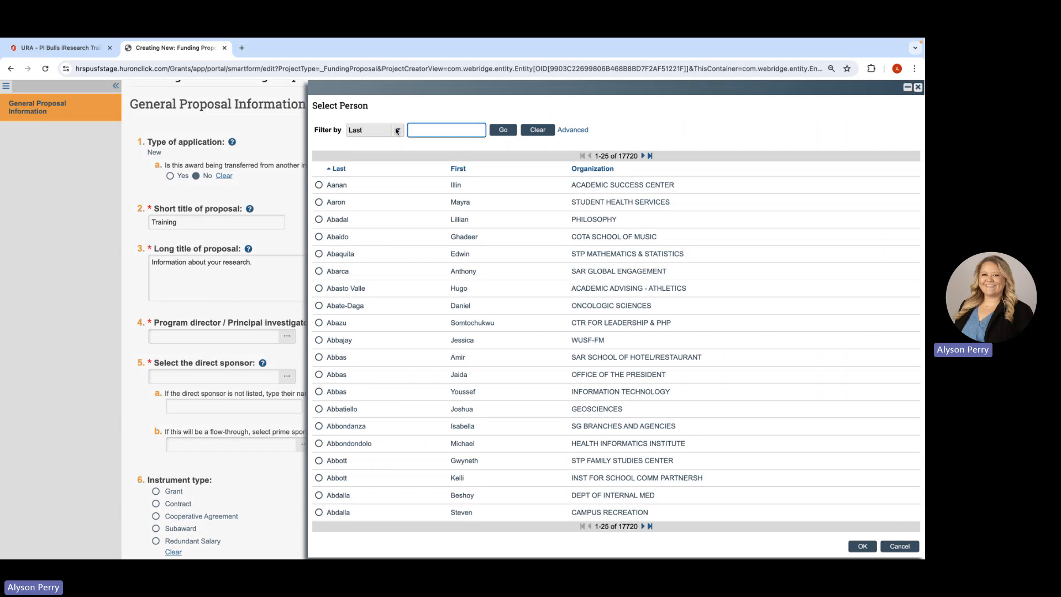
pyautogui.click(397, 131)
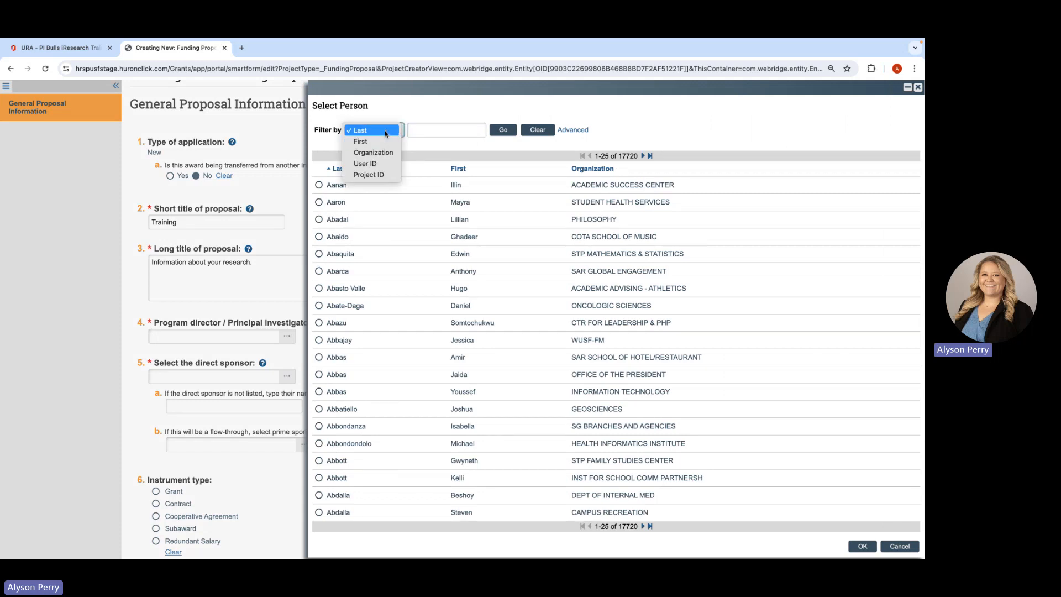
pyautogui.click(423, 133)
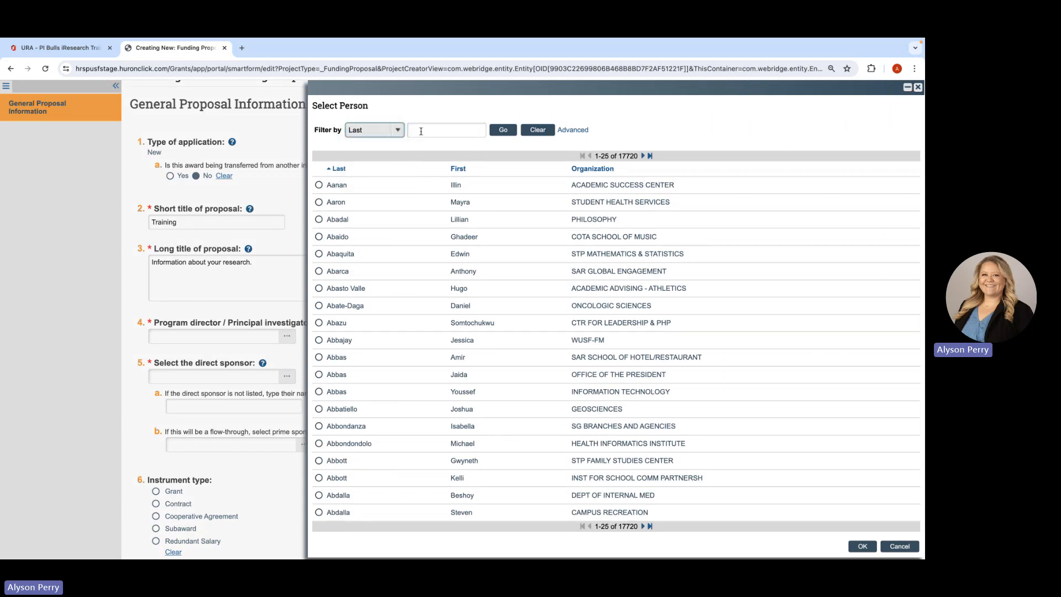
pyautogui.click(429, 129)
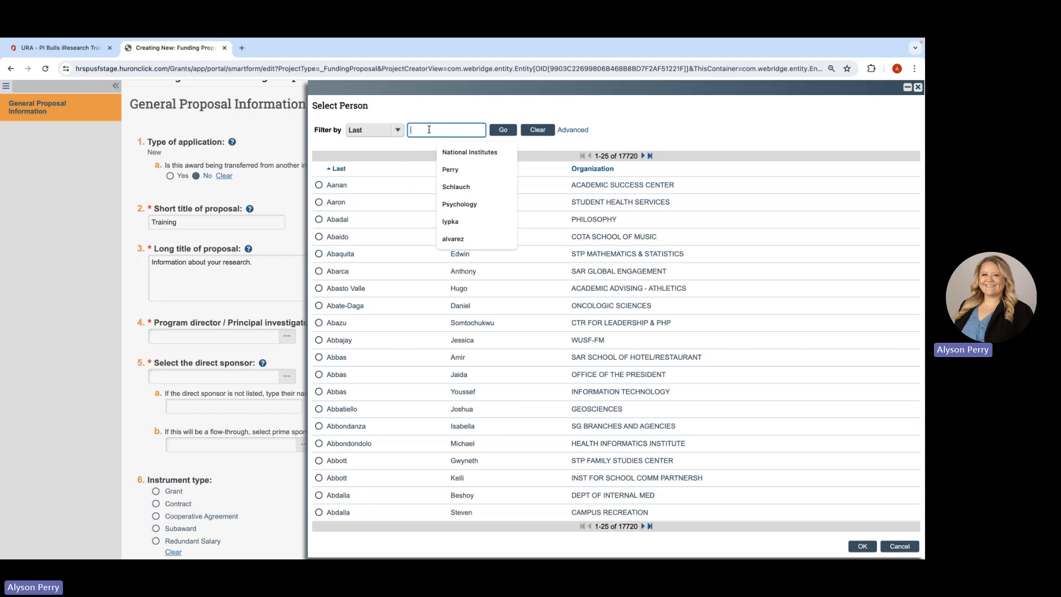
pyautogui.click(453, 188)
pyautogui.click(503, 131)
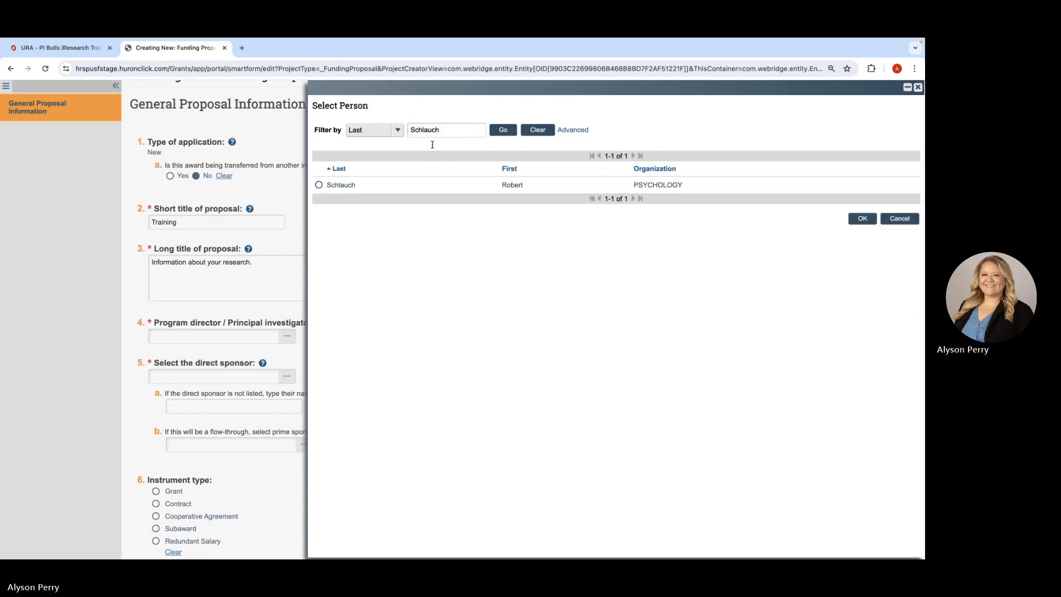
pyautogui.click(320, 185)
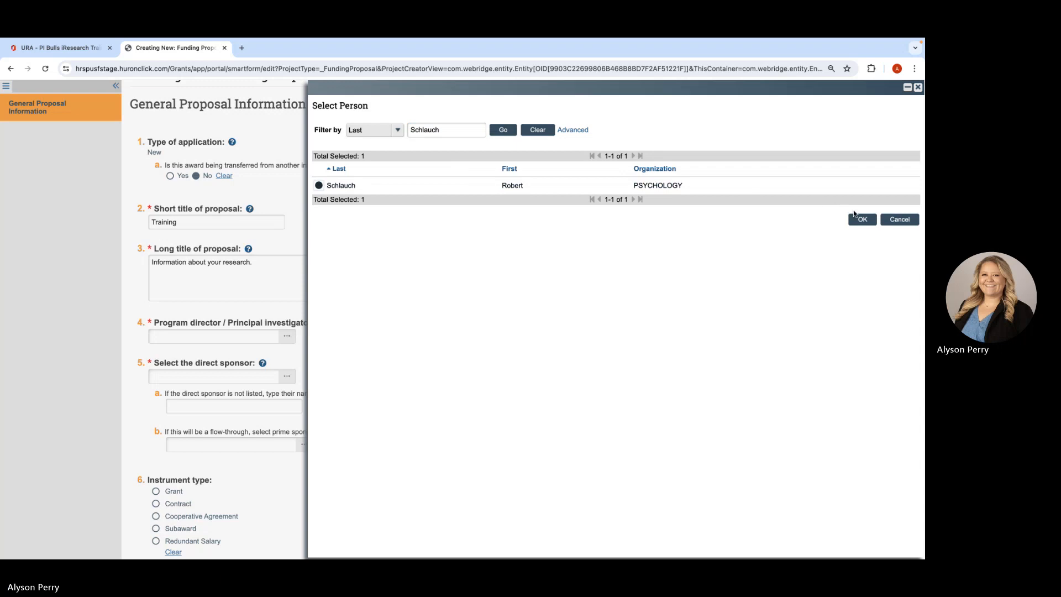
pyautogui.click(857, 219)
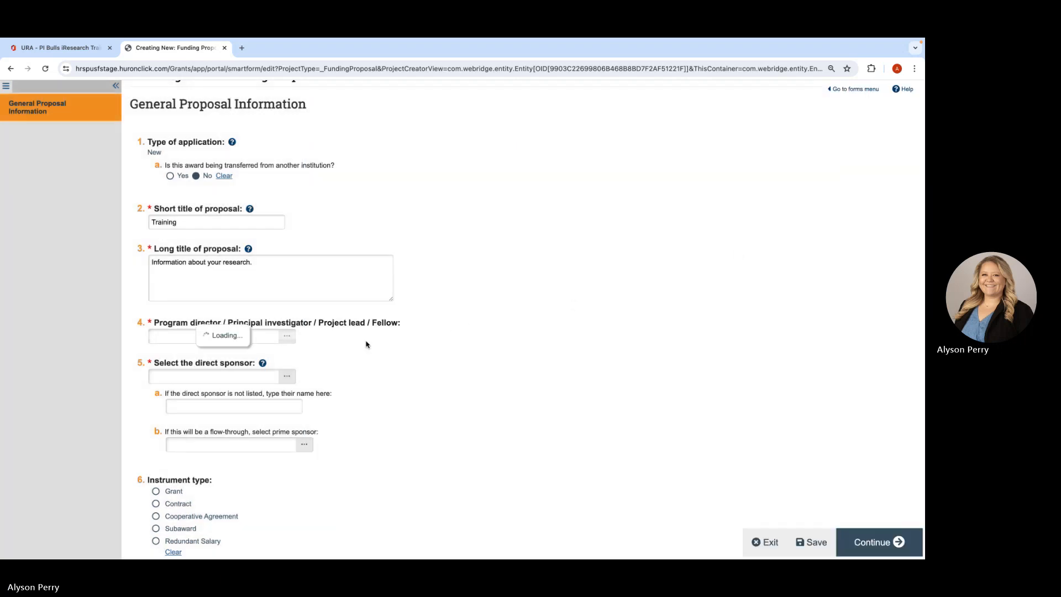
# - Search the direct sponsor organizations for TBD
pyautogui.scroll(-2, 332, 331)
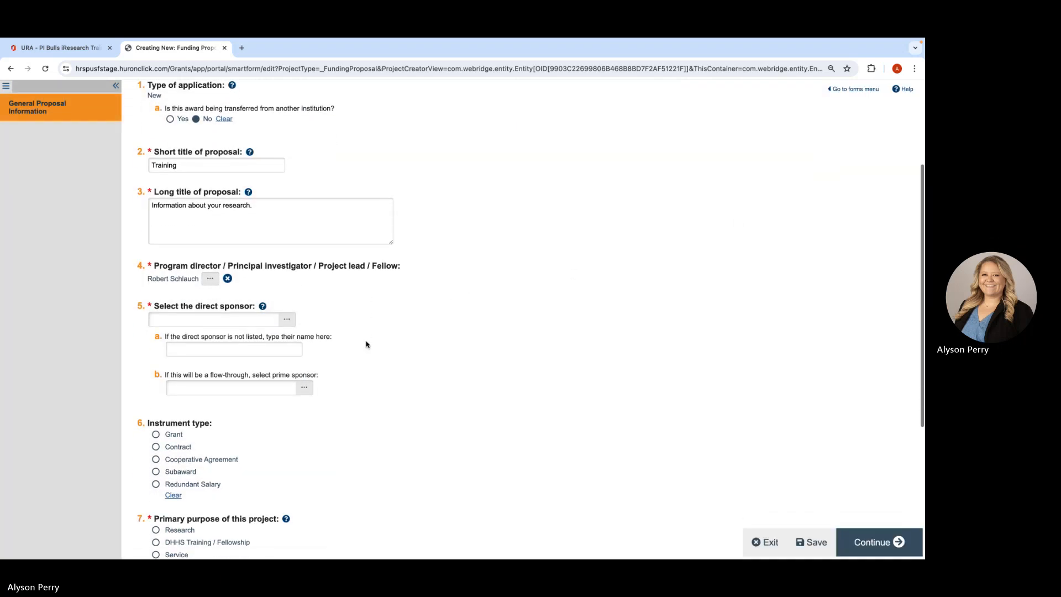
pyautogui.click(286, 321)
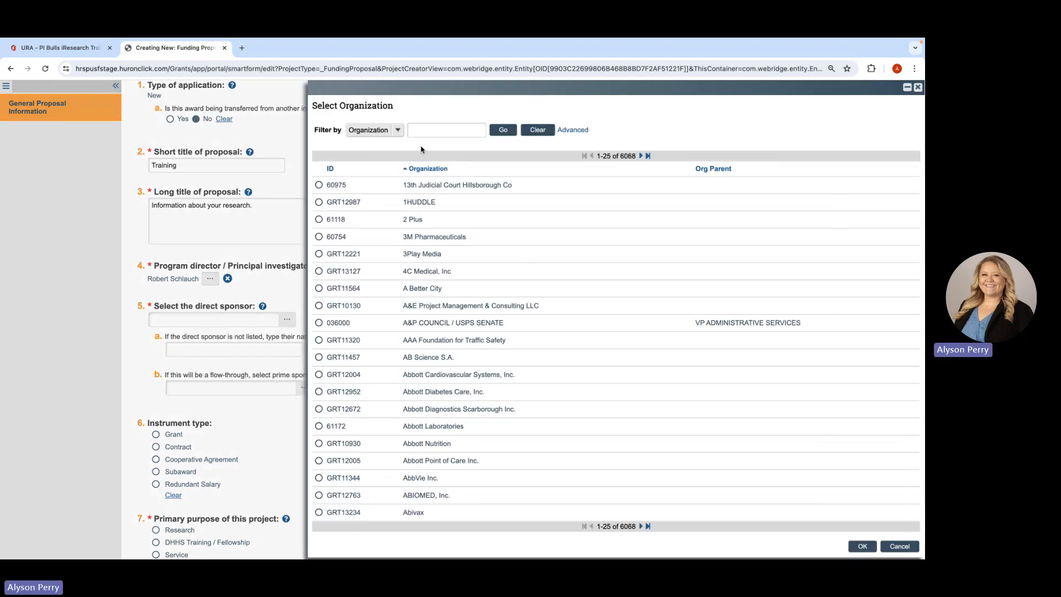
pyautogui.click(422, 132)
pyautogui.write('TBD')
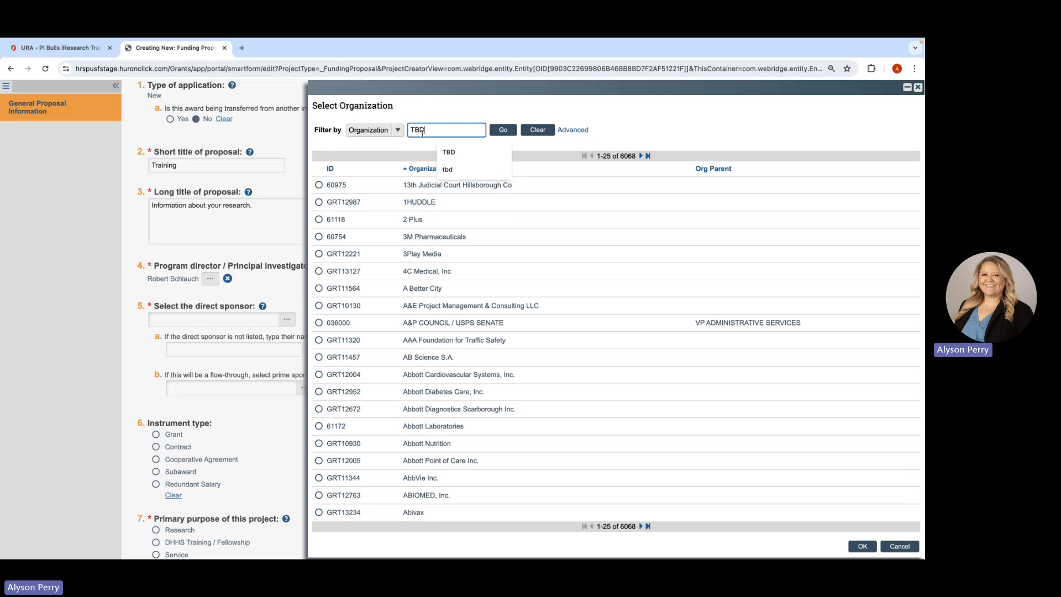
pyautogui.click(467, 154)
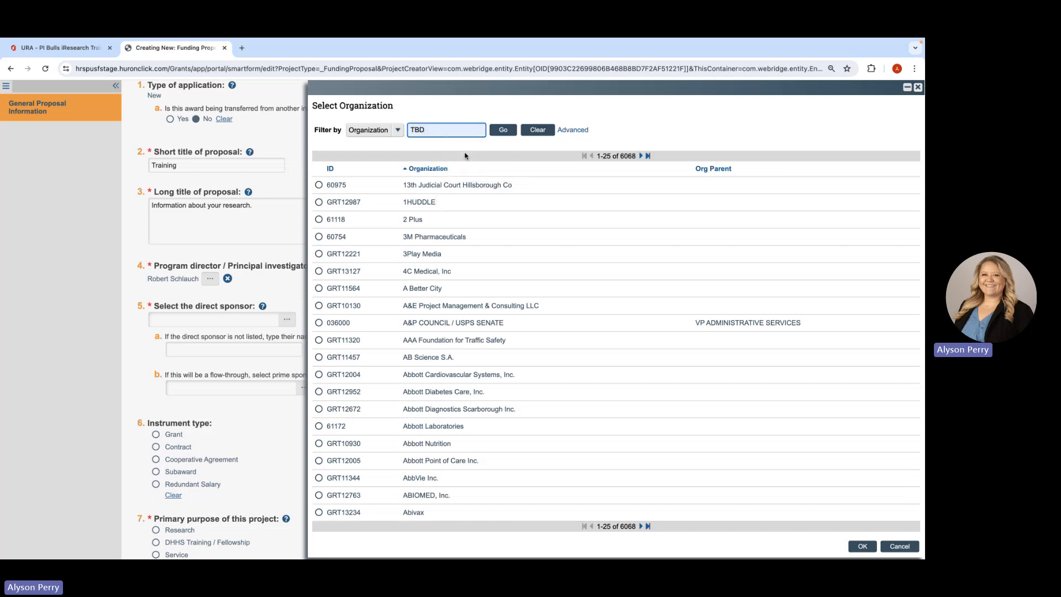
pyautogui.click(503, 134)
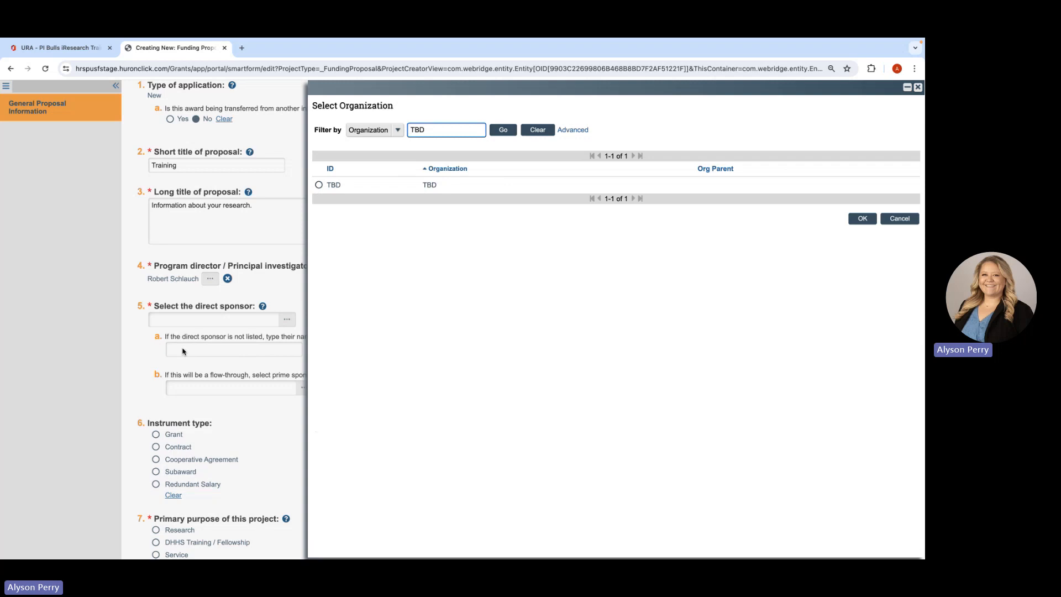
# - Search the organizations for "national institutes" and set National Institutes of Health as the direct sponsor
pyautogui.click(438, 129)
pyautogui.moveTo(438, 129); pyautogui.dragTo(403, 129)
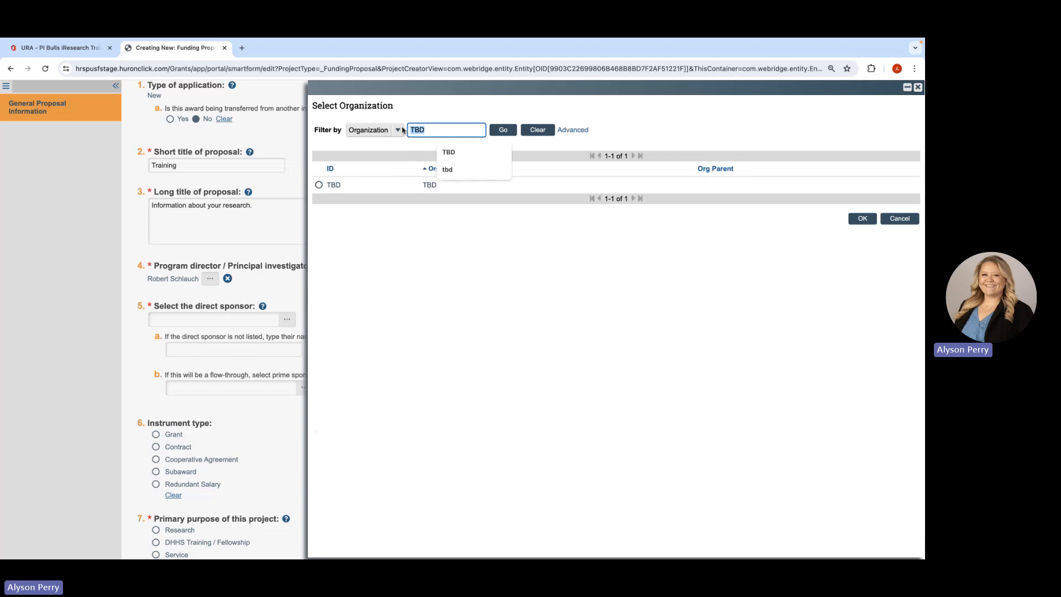
pyautogui.write('national institutes')
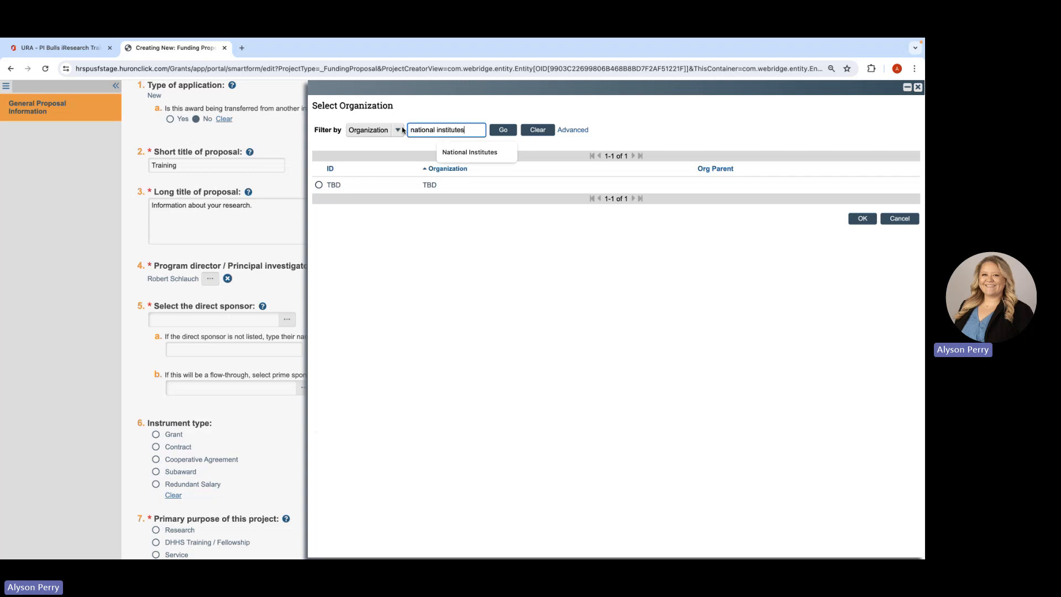
pyautogui.press('Return')
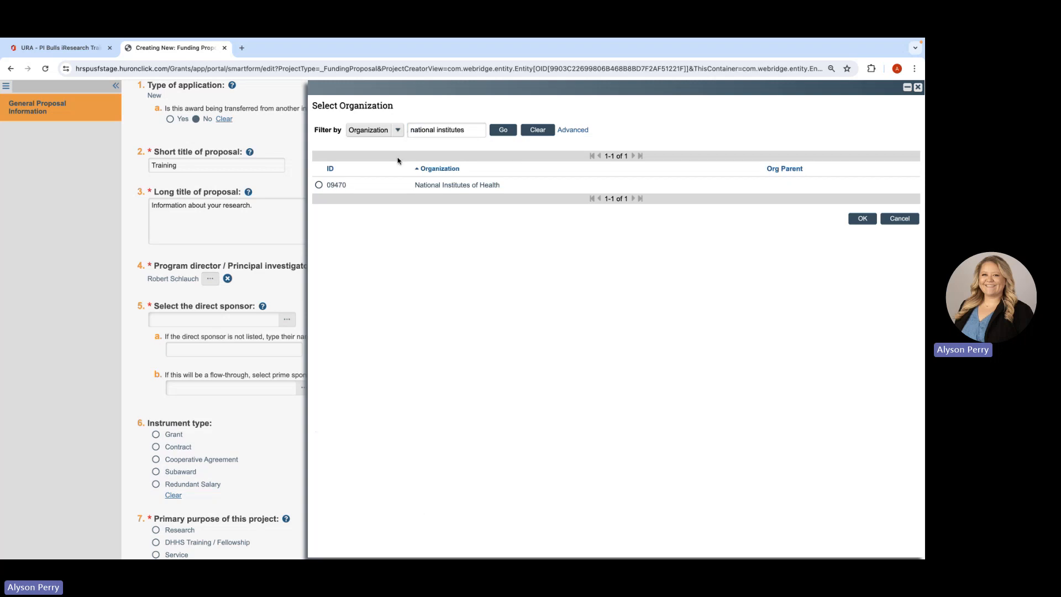
pyautogui.click(330, 187)
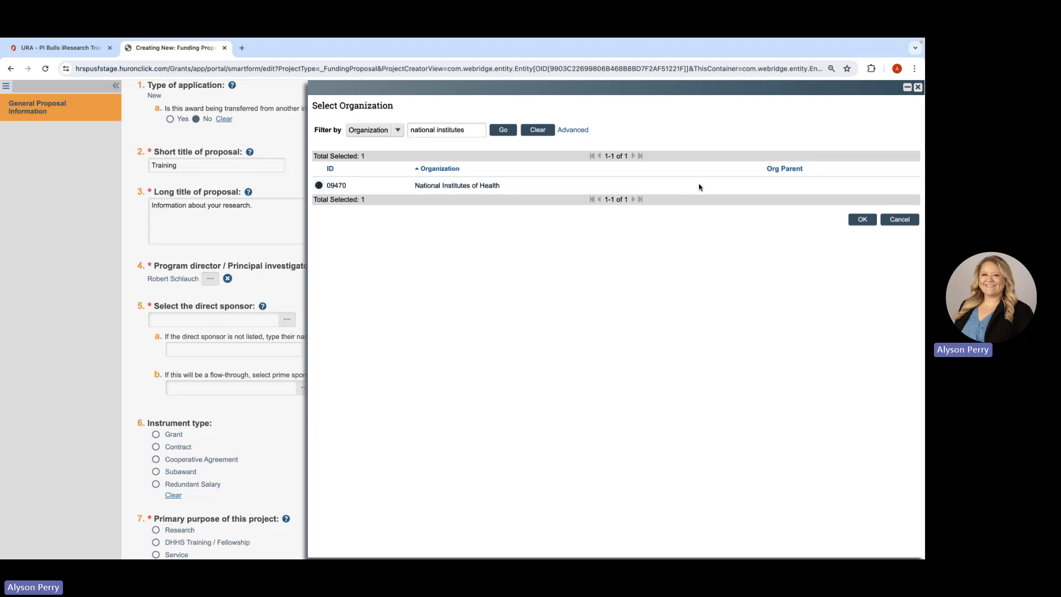
pyautogui.click(856, 219)
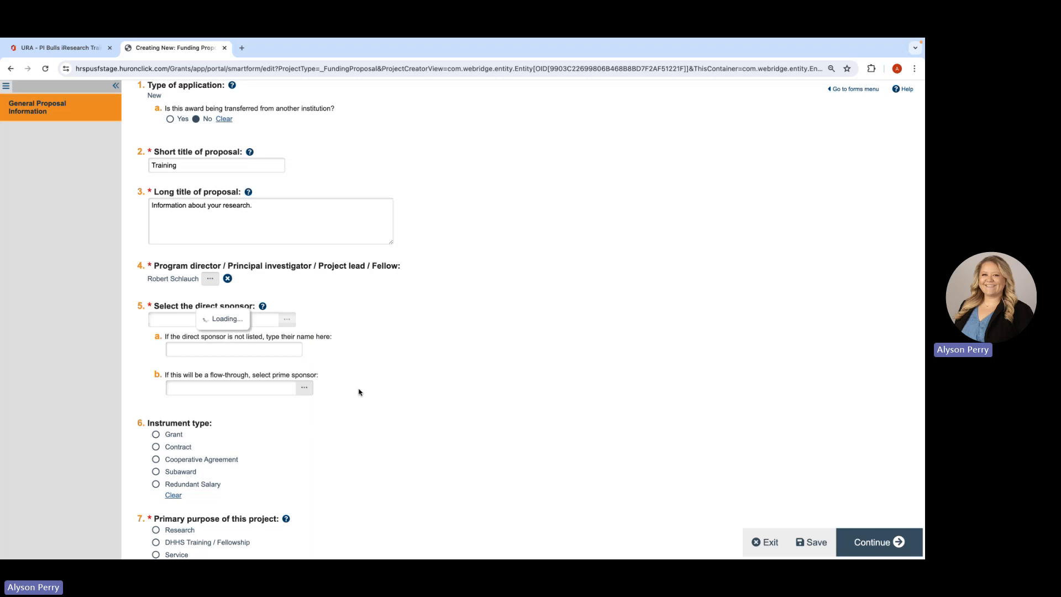
# - Set the project's primary purpose to Research and its type of research to Basic
pyautogui.scroll(-3, 363, 423)
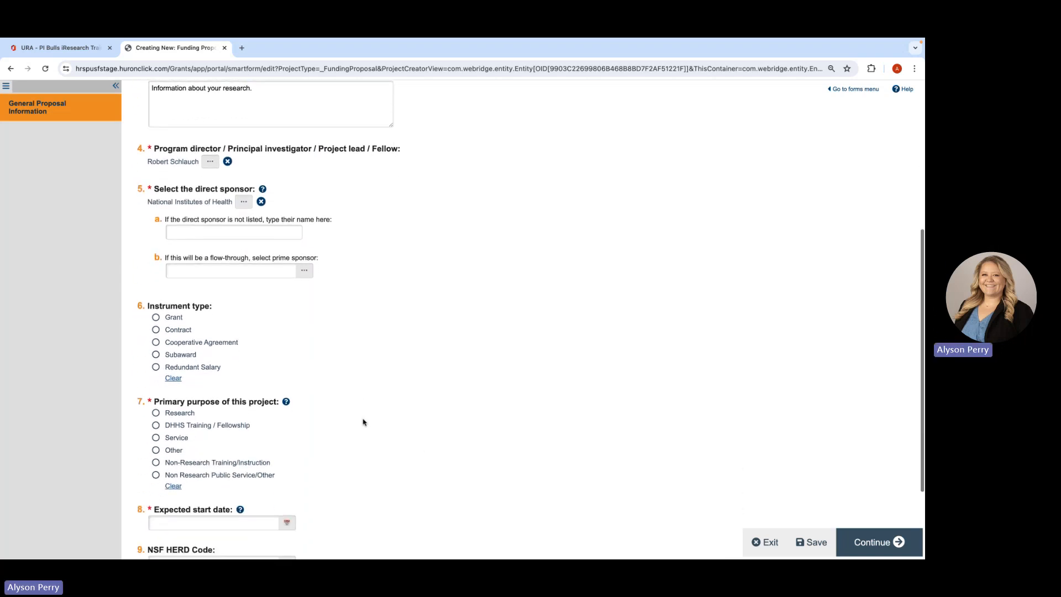
pyautogui.scroll(-3, 271, 369)
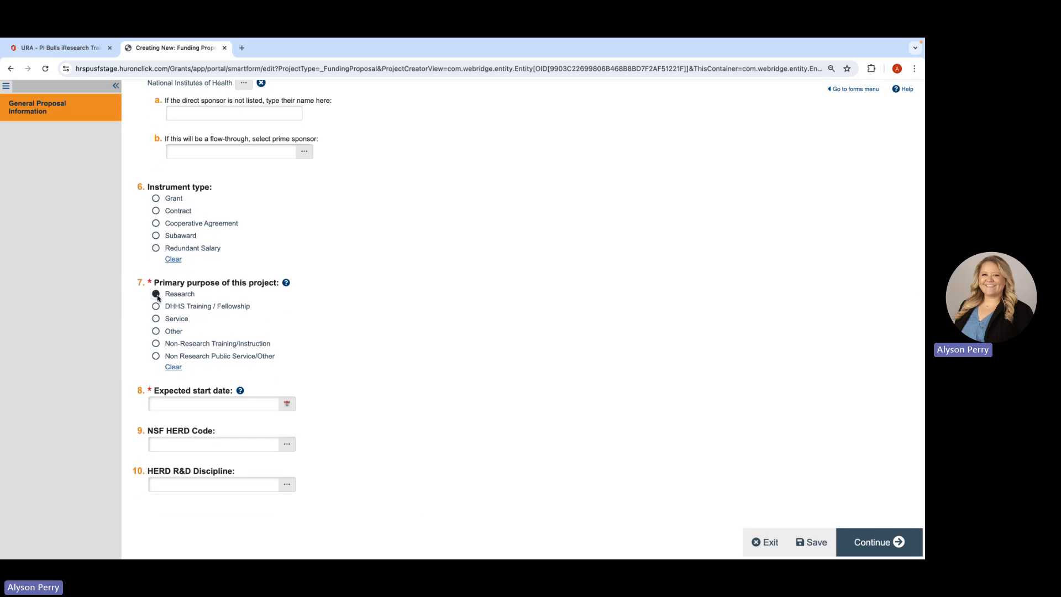
pyautogui.click(157, 294)
pyautogui.click(173, 391)
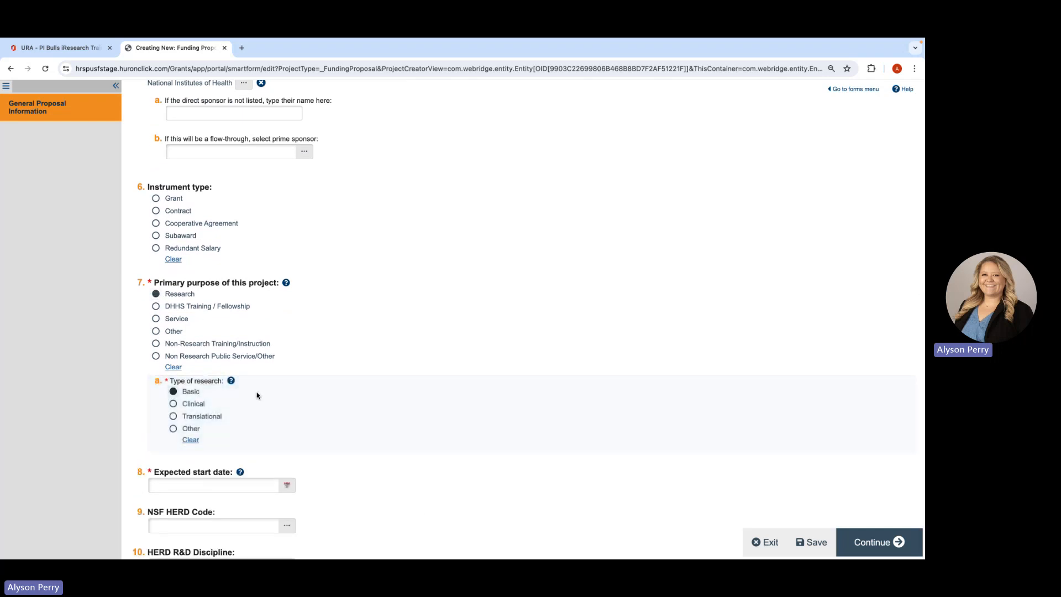
# - Set the expected start date to 1/1/2025 and continue to the Personnel page
pyautogui.scroll(-2, 279, 407)
pyautogui.click(286, 410)
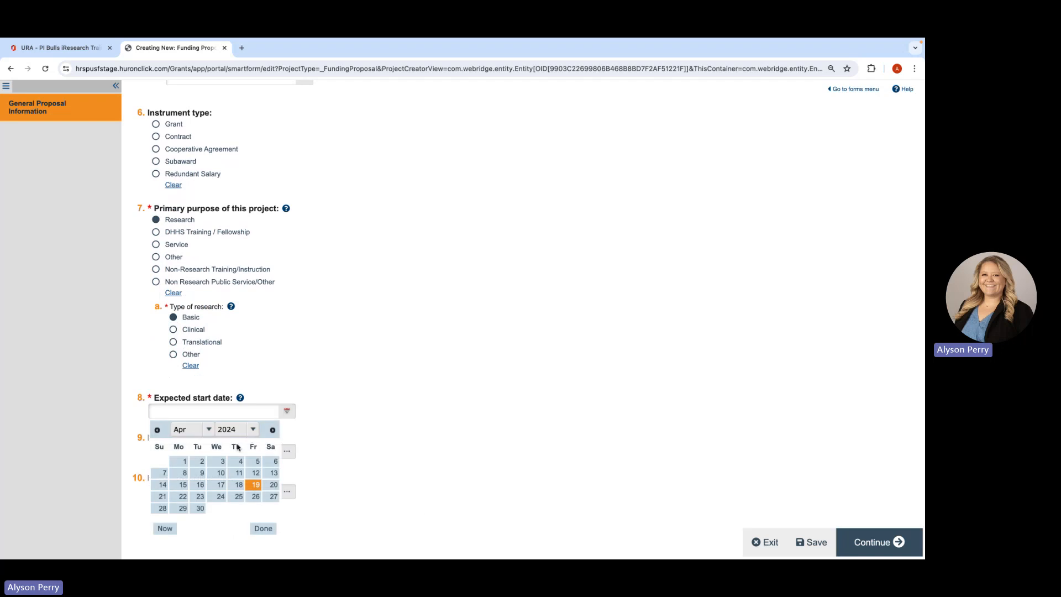
pyautogui.click(210, 431)
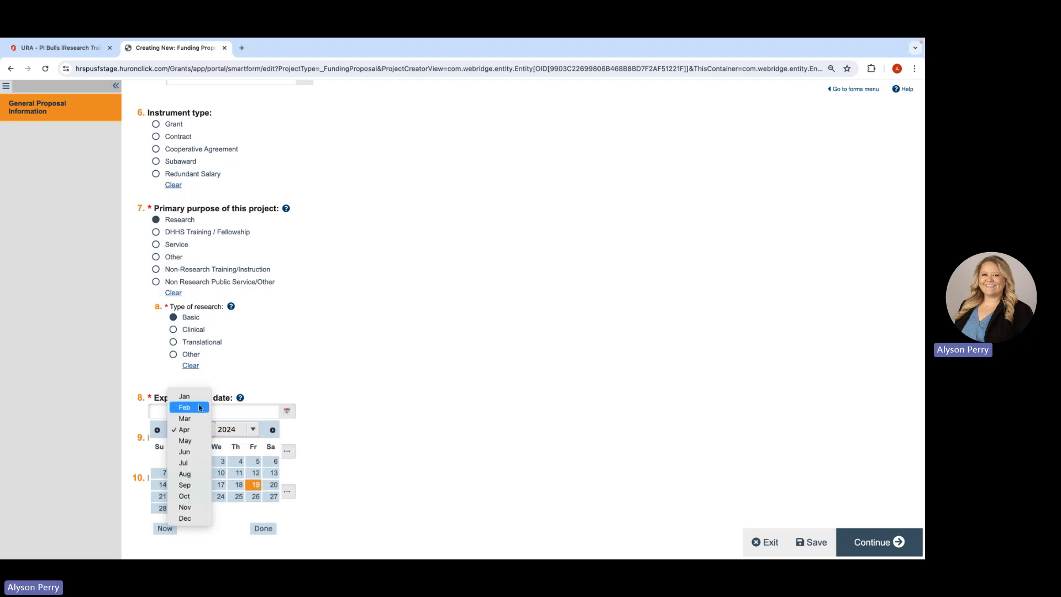
pyautogui.click(199, 402)
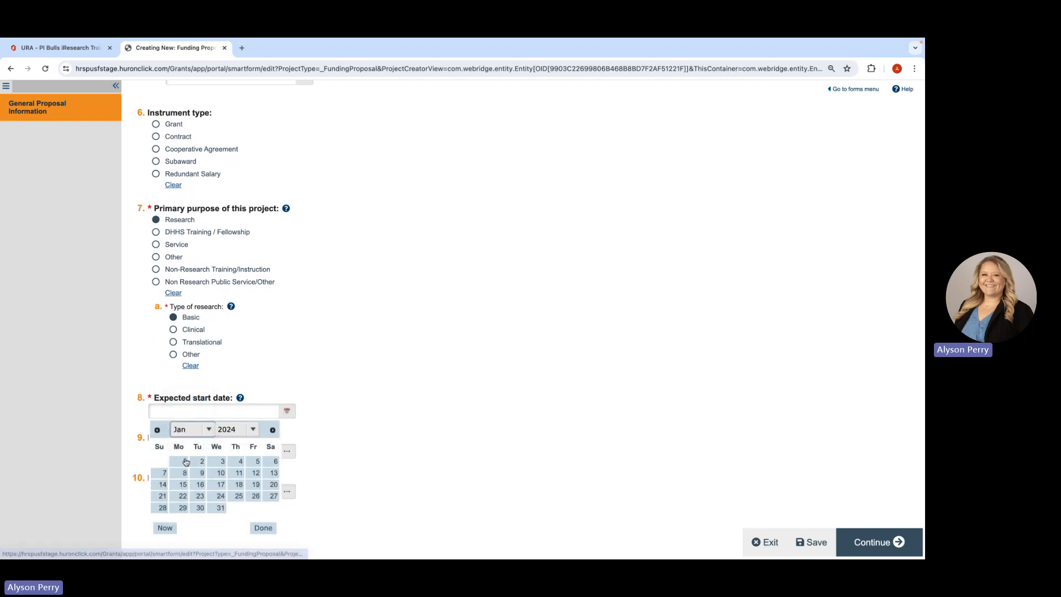
pyautogui.click(181, 461)
pyautogui.press('BackSpace')
pyautogui.write('5')
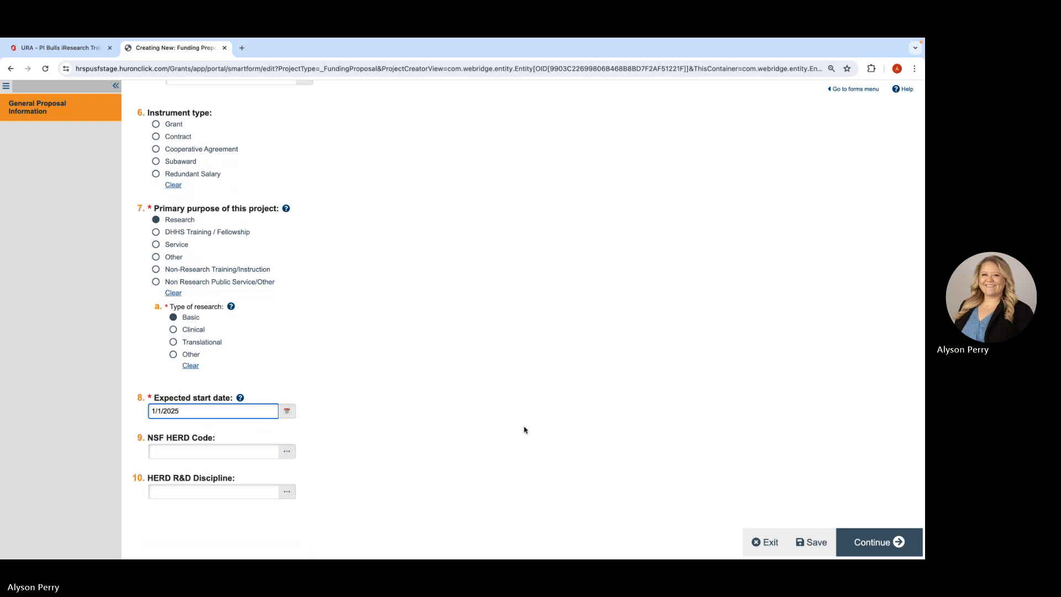
pyautogui.click(882, 542)
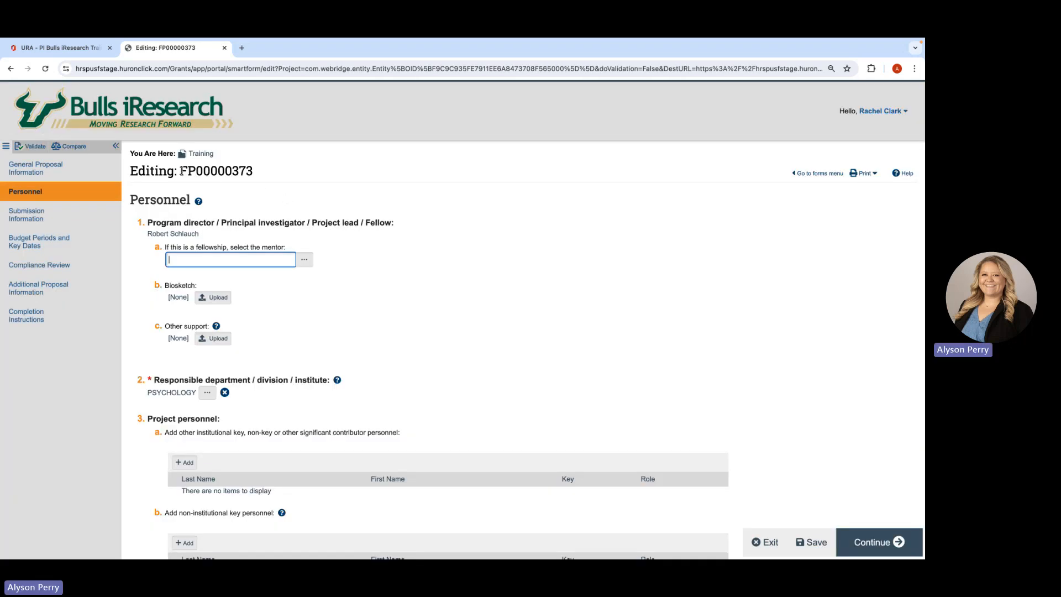
# - Review the proposal's Personnel page, leaving its entries as they are, and continue to the Submission Information page
pyautogui.moveTo(182, 171); pyautogui.dragTo(257, 174)
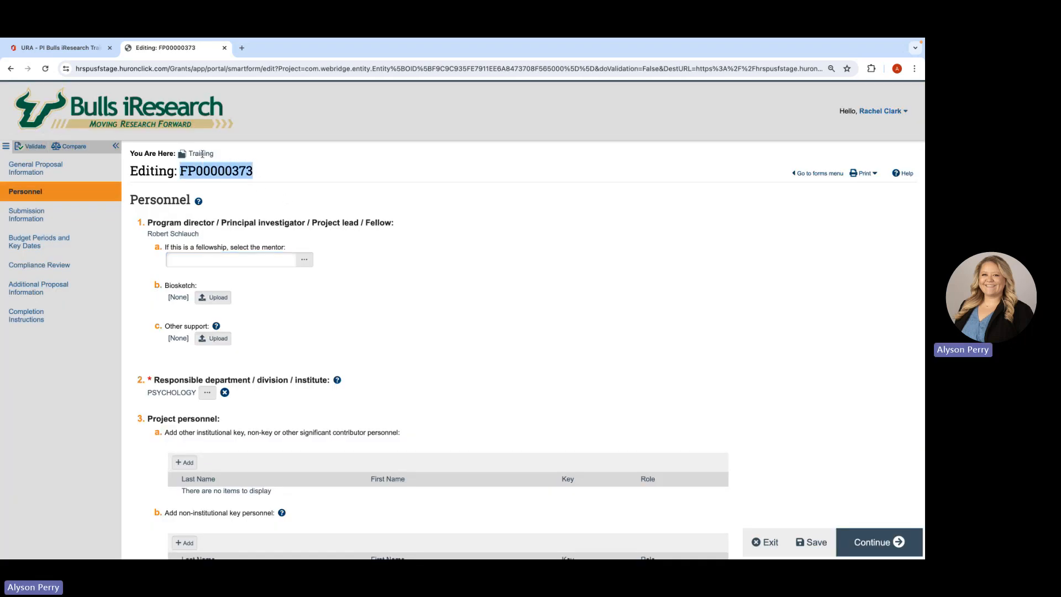
pyautogui.click(321, 201)
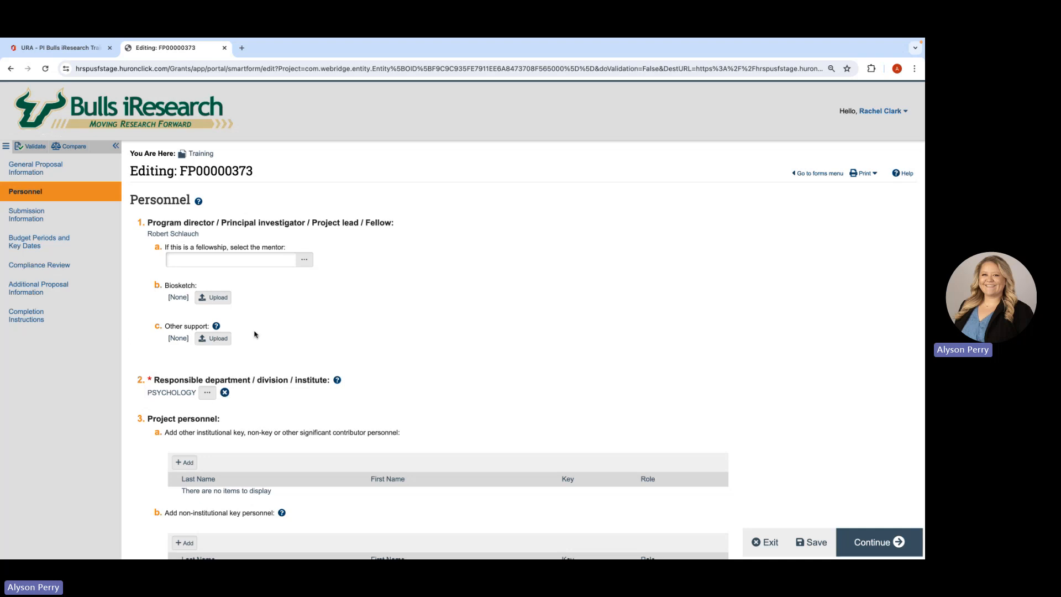
pyautogui.scroll(-2, 256, 335)
pyautogui.scroll(-2, 256, 335)
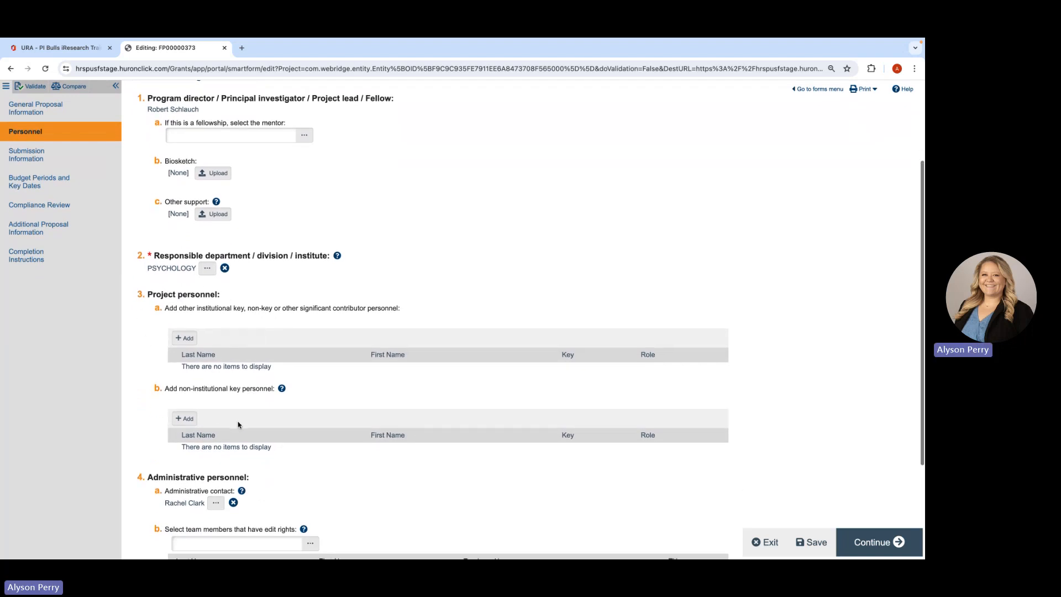
pyautogui.scroll(-5, 239, 423)
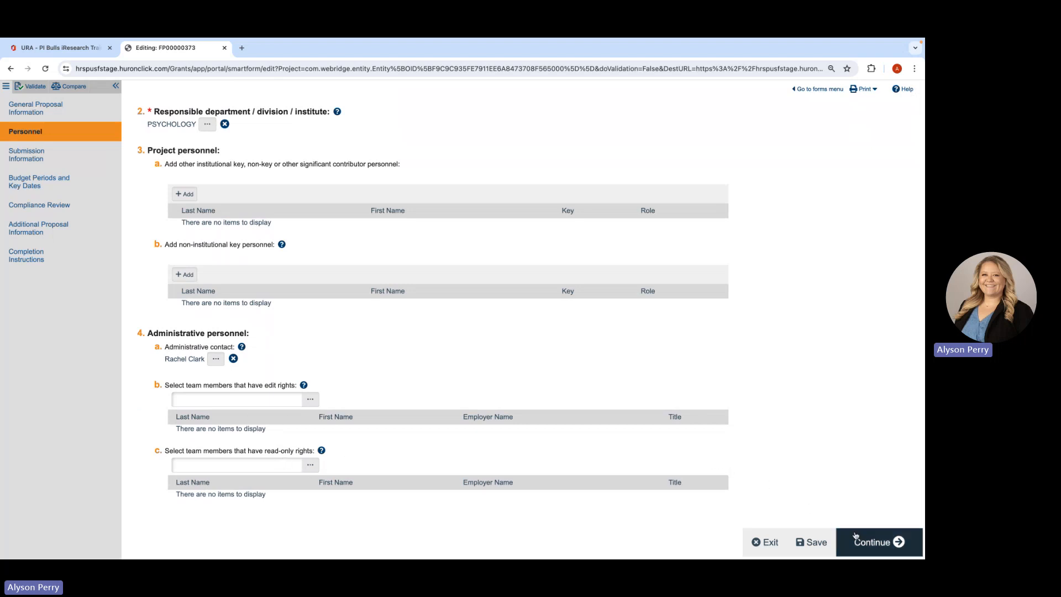
pyautogui.click(870, 543)
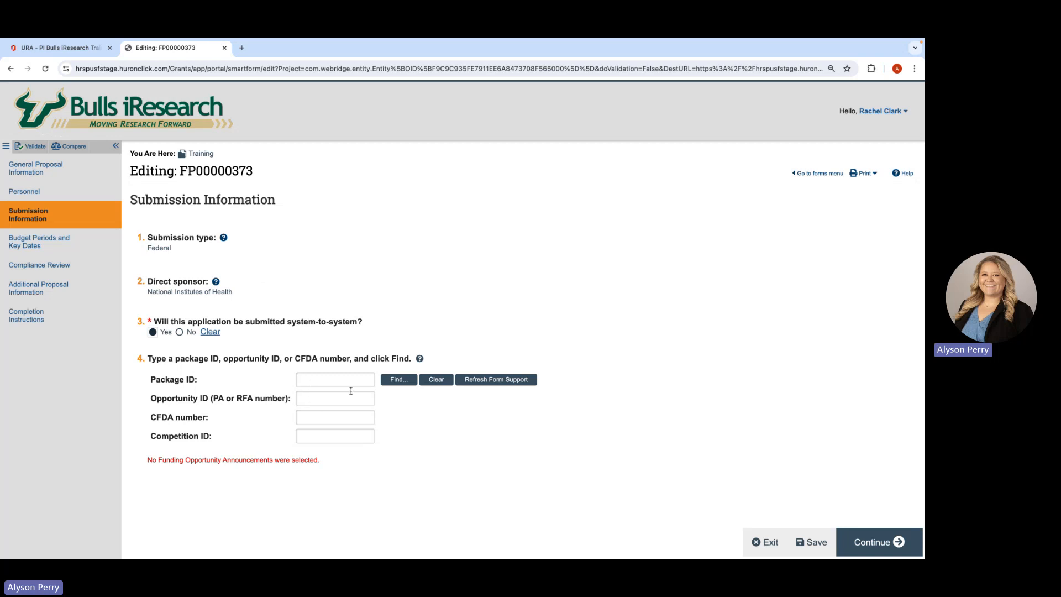
# - Find the funding opportunity by opportunity ID PA-HO-R01 and select its package PKG00093166
pyautogui.click(310, 398)
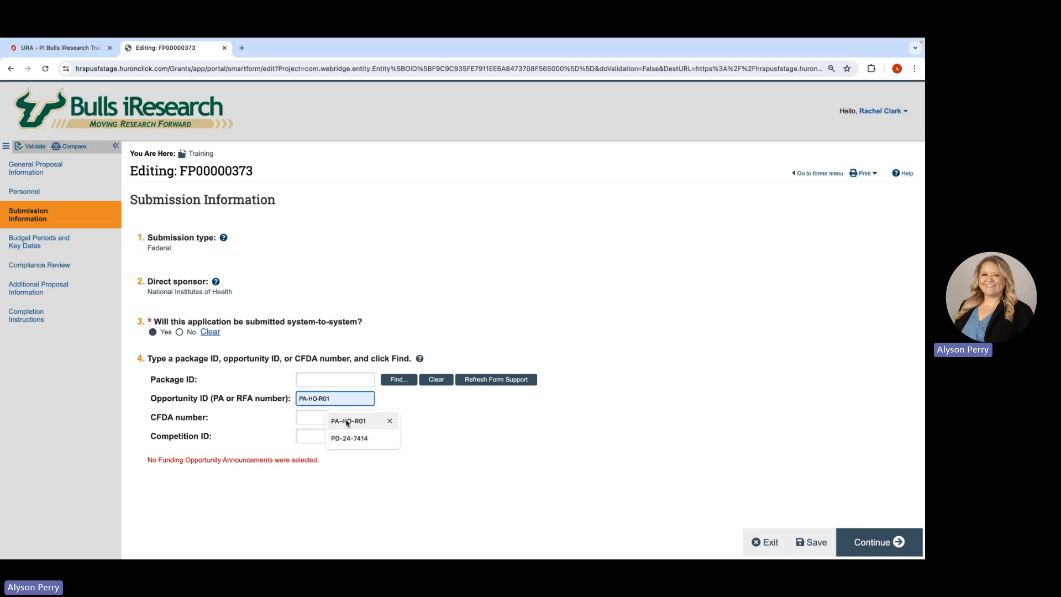
pyautogui.click(347, 419)
pyautogui.click(399, 379)
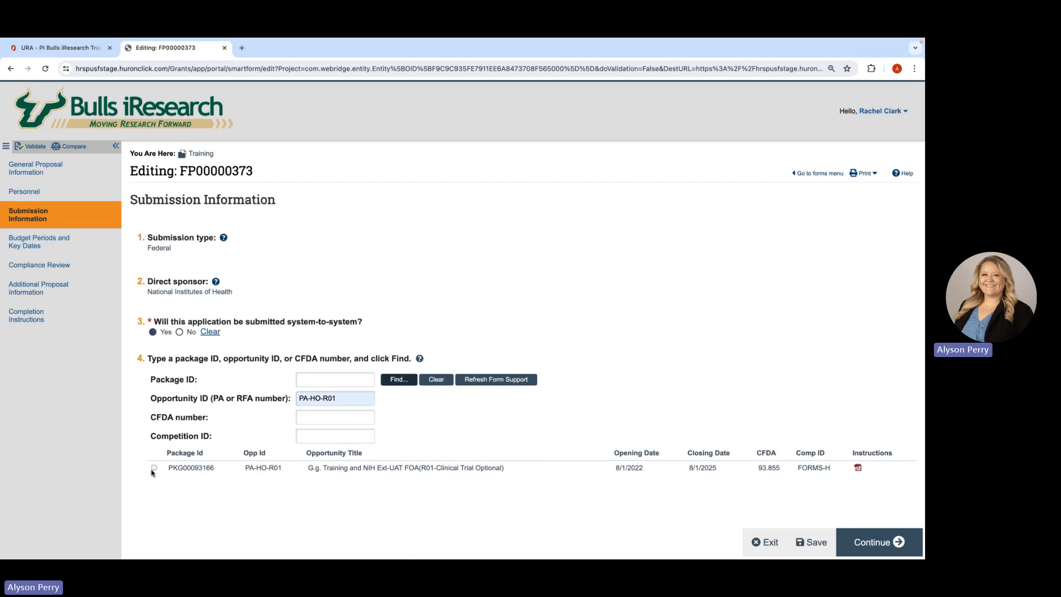
pyautogui.click(154, 468)
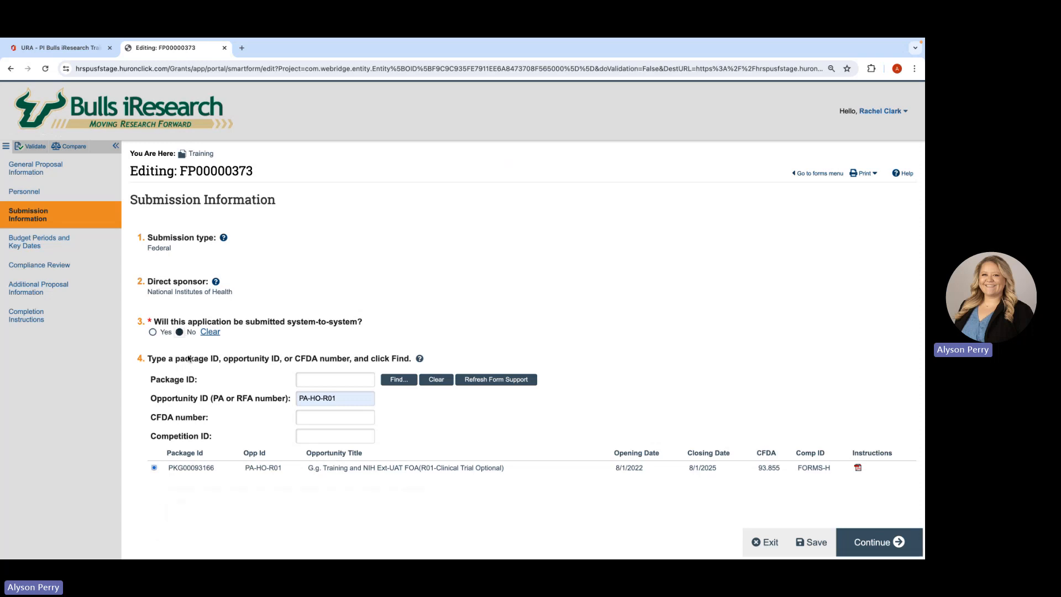
# - Examine the manual opportunity fields offered for an application not submitted system-to-system, and set system-to-system submission back to Yes
pyautogui.scroll(-4, 239, 237)
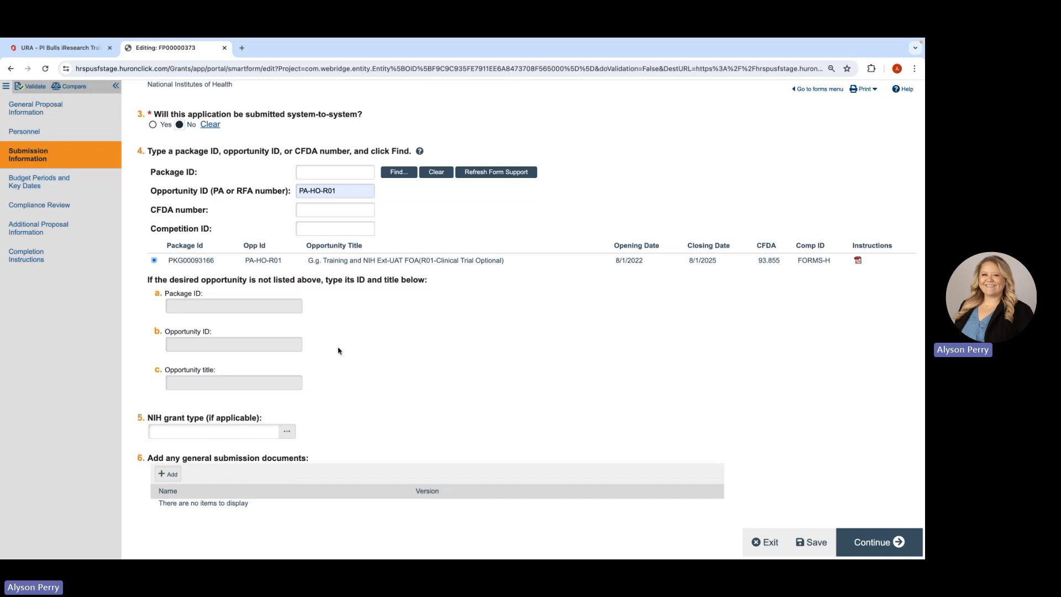
pyautogui.scroll(3, 337, 347)
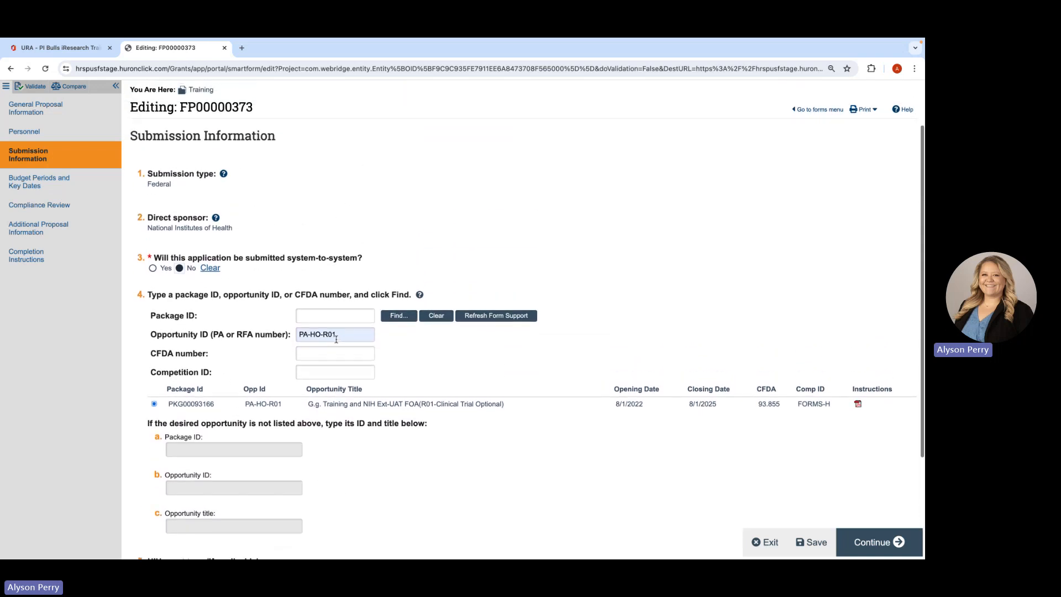
pyautogui.scroll(1, 336, 339)
pyautogui.scroll(1, 275, 302)
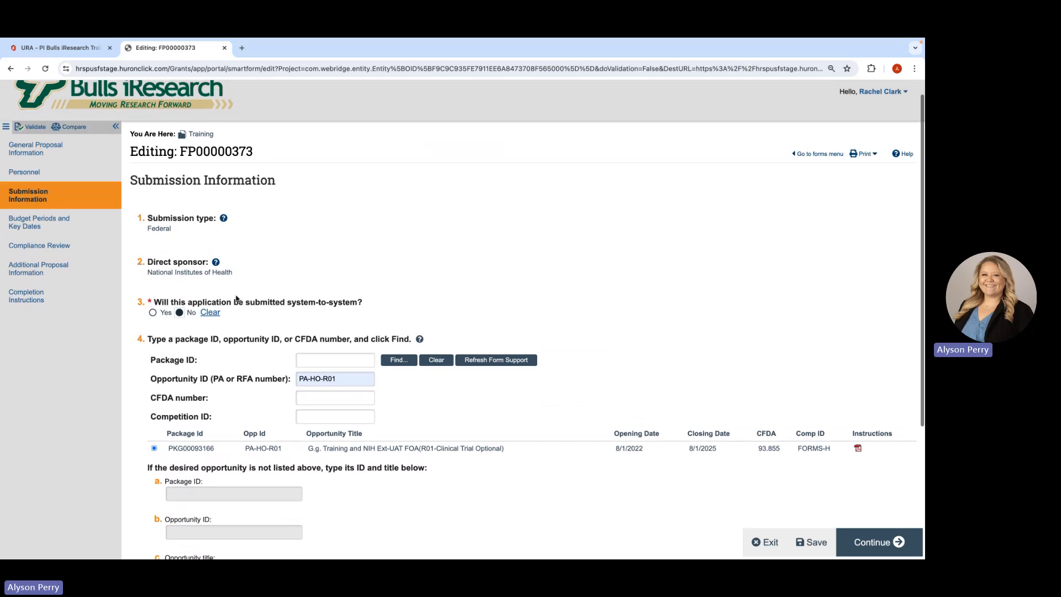
pyautogui.click(153, 313)
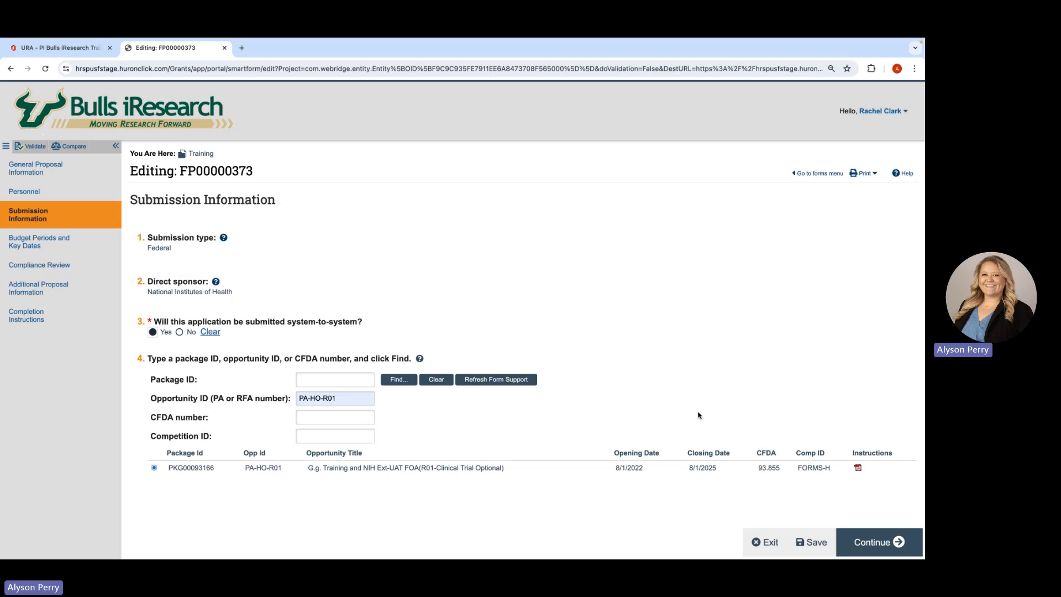
# - Continue to the Funding Opportunity Announcement page, review its required and optional SF424 forms, and proceed to Budget Periods and Key Dates
pyautogui.click(881, 540)
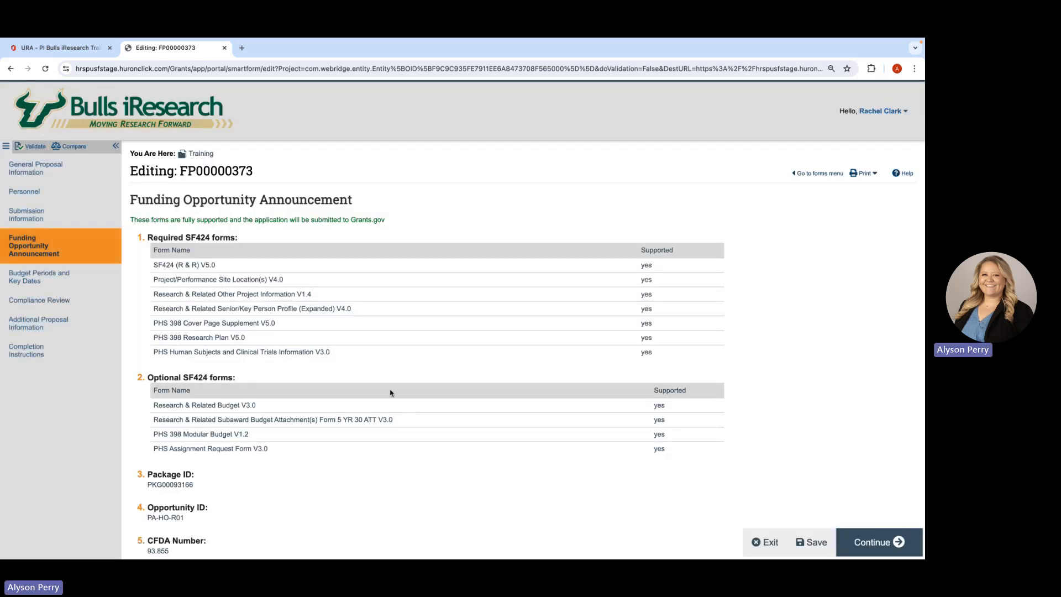
pyautogui.scroll(-1, 390, 393)
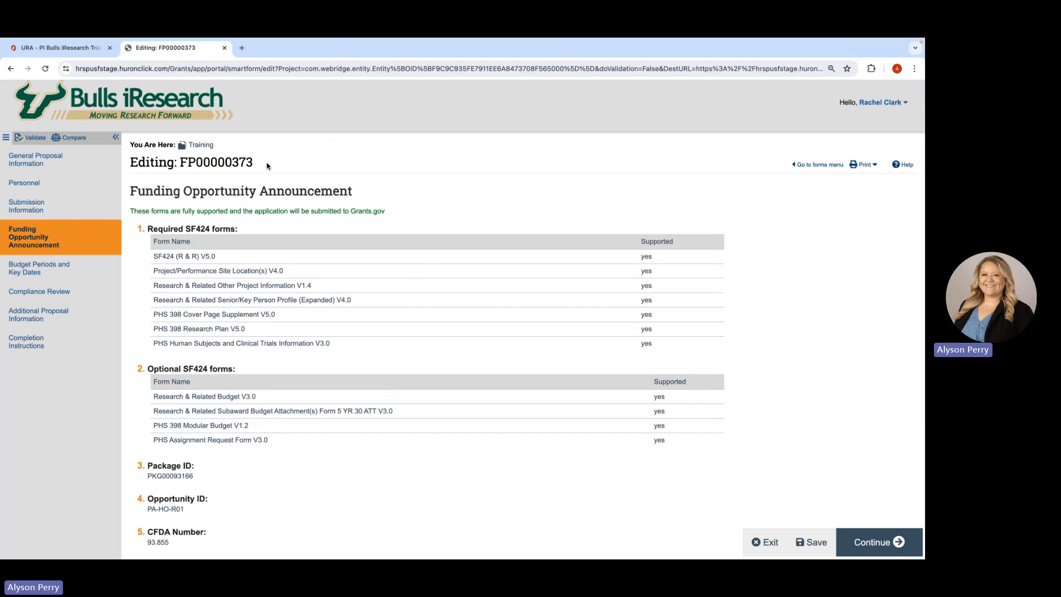
pyautogui.scroll(-1, 540, 333)
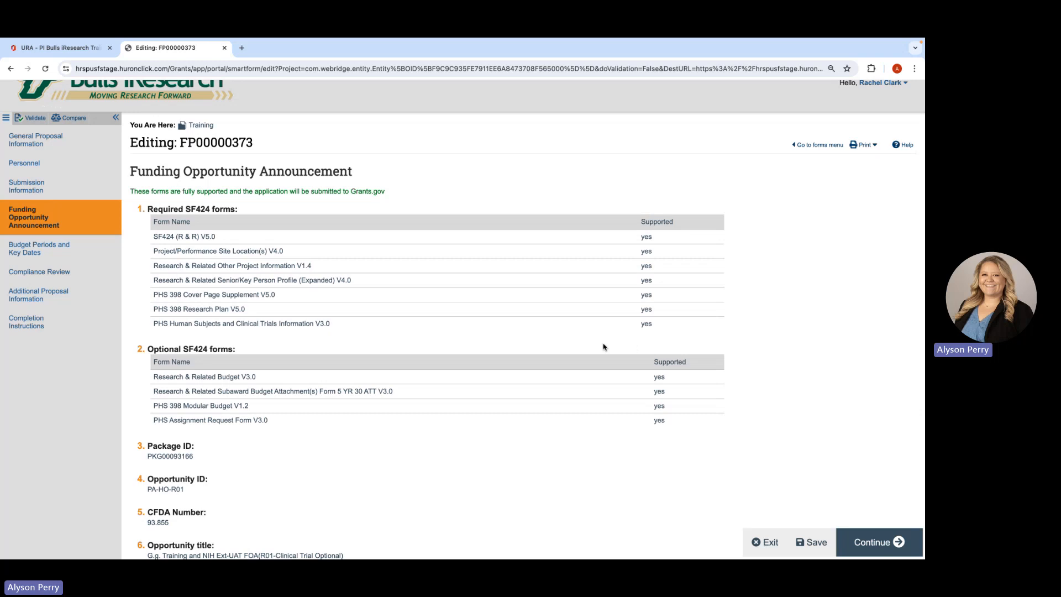
pyautogui.scroll(-1, 604, 345)
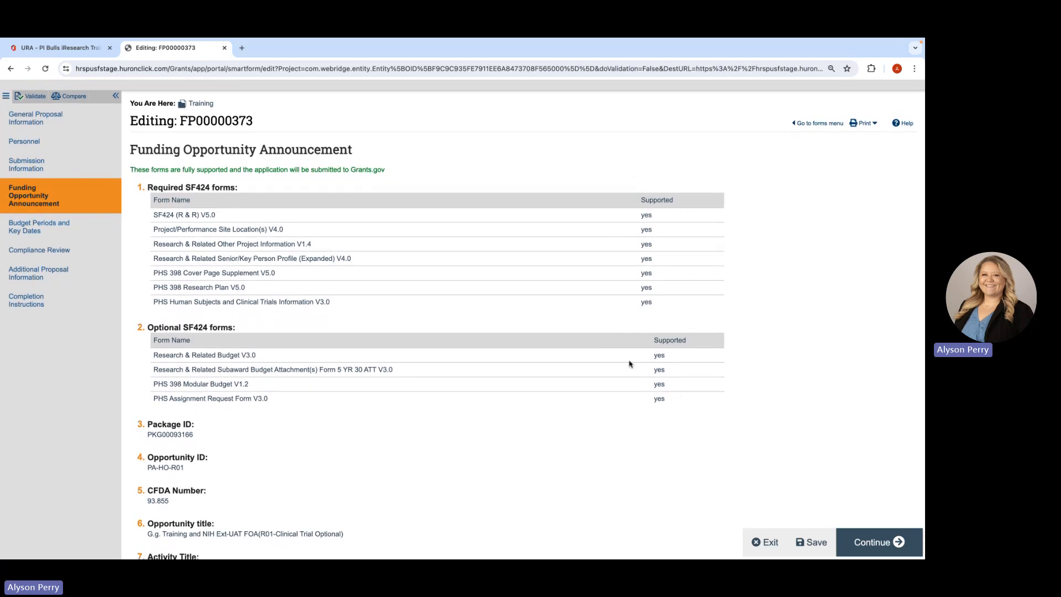
pyautogui.scroll(-1, 588, 417)
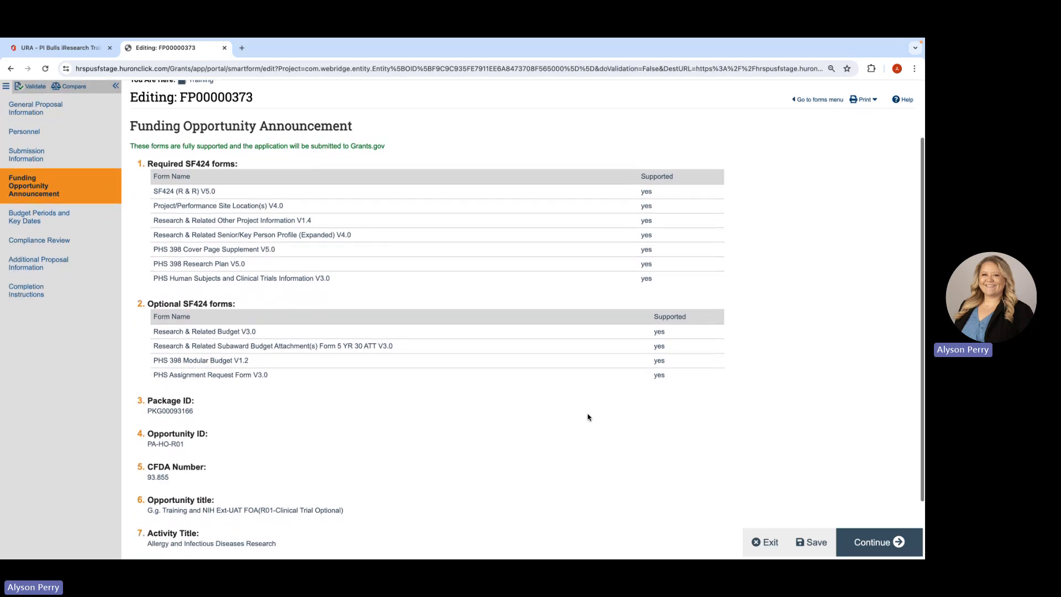
pyautogui.scroll(-3, 589, 417)
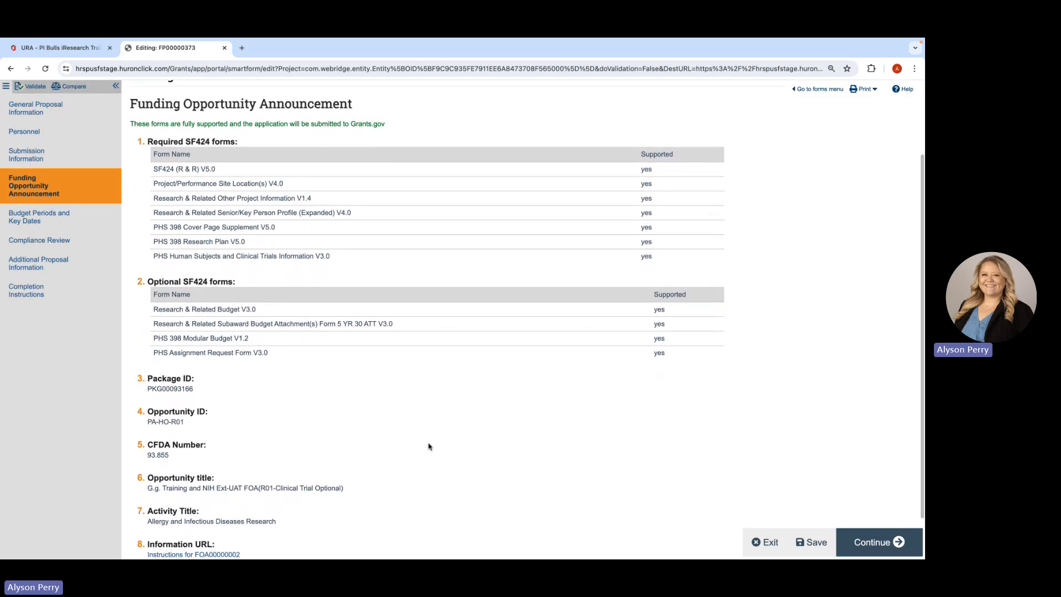
pyautogui.scroll(-1, 429, 446)
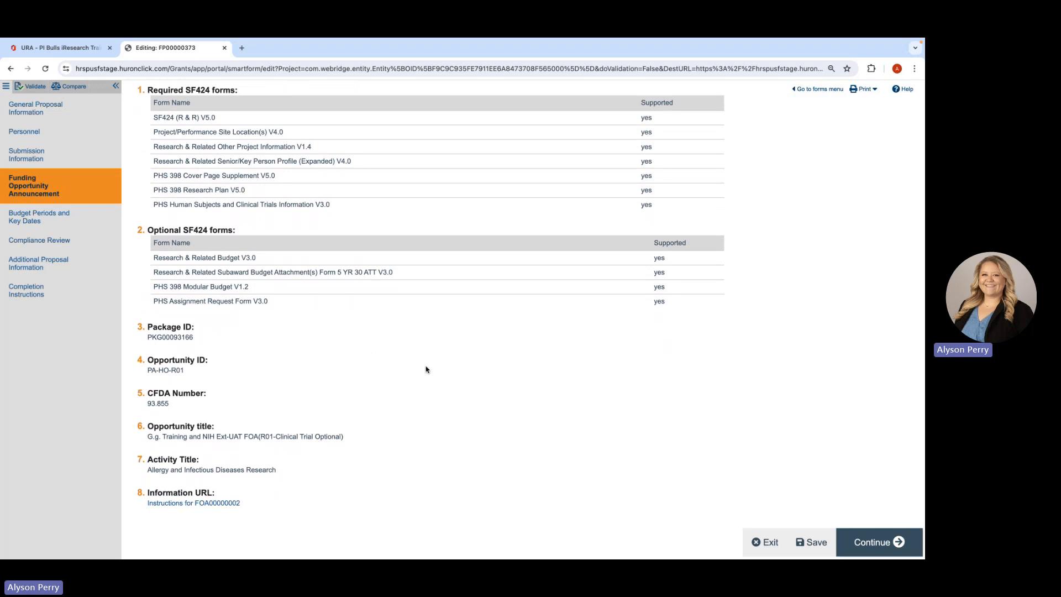
pyautogui.click(866, 541)
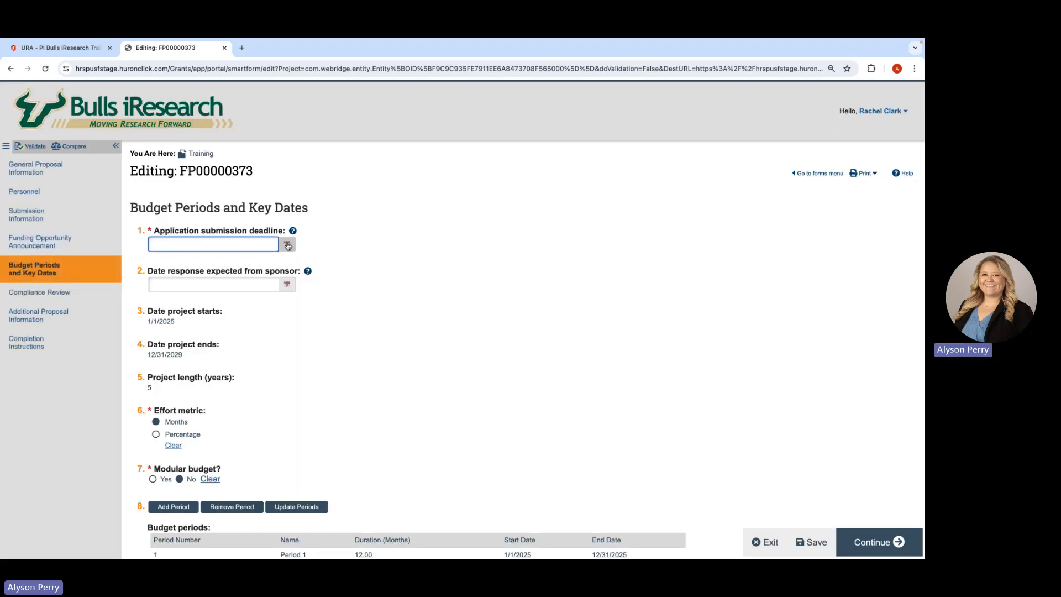
# - Set the application submission deadline to 10/1/2024
pyautogui.click(287, 245)
pyautogui.click(208, 265)
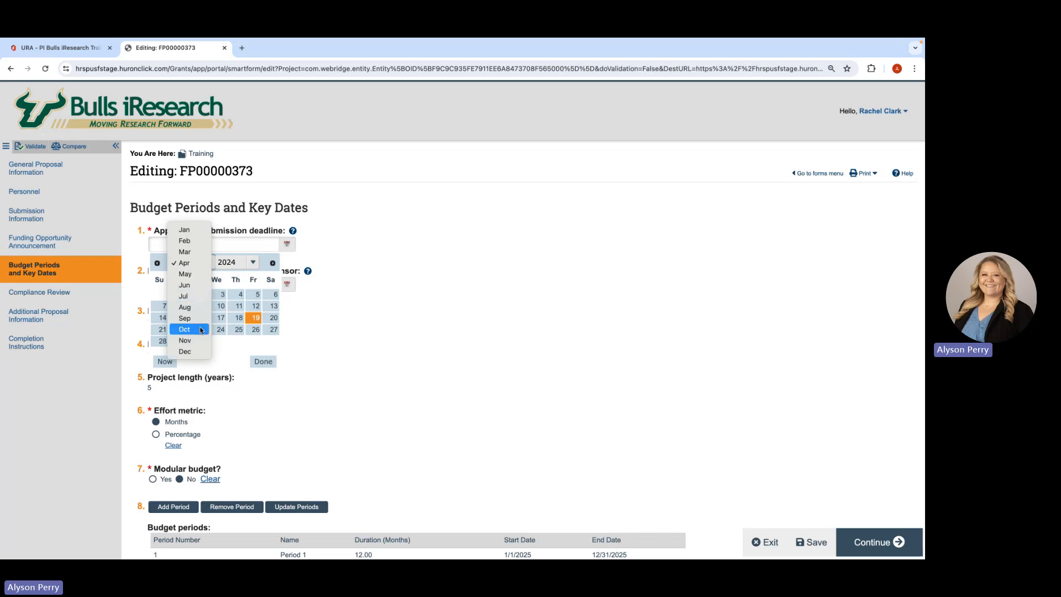
pyautogui.click(185, 329)
pyautogui.click(197, 295)
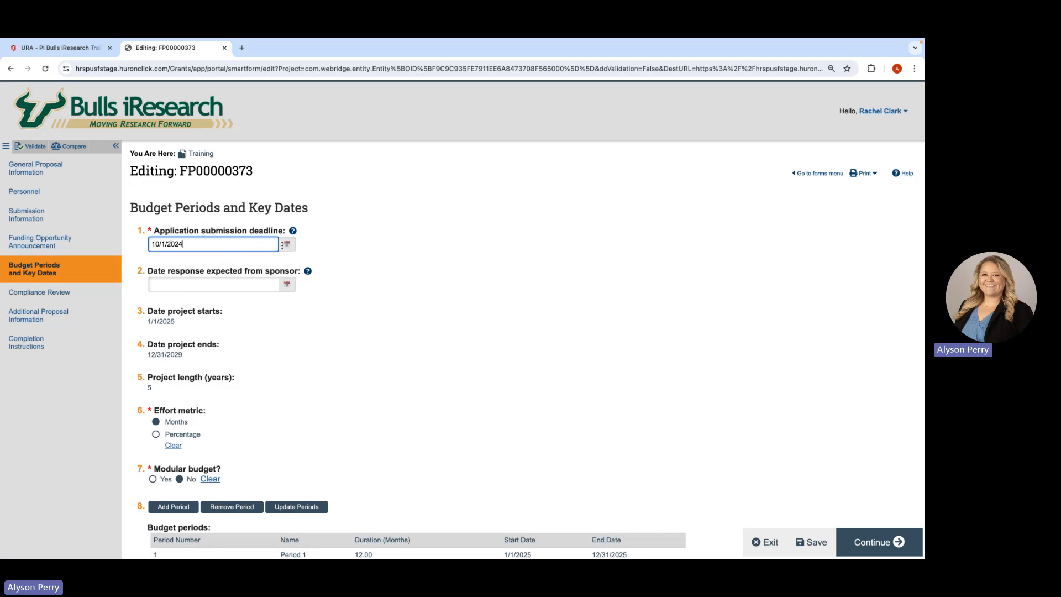
# - Change the effort metric of the proposal's budget to Percentage
pyautogui.scroll(-1, 356, 310)
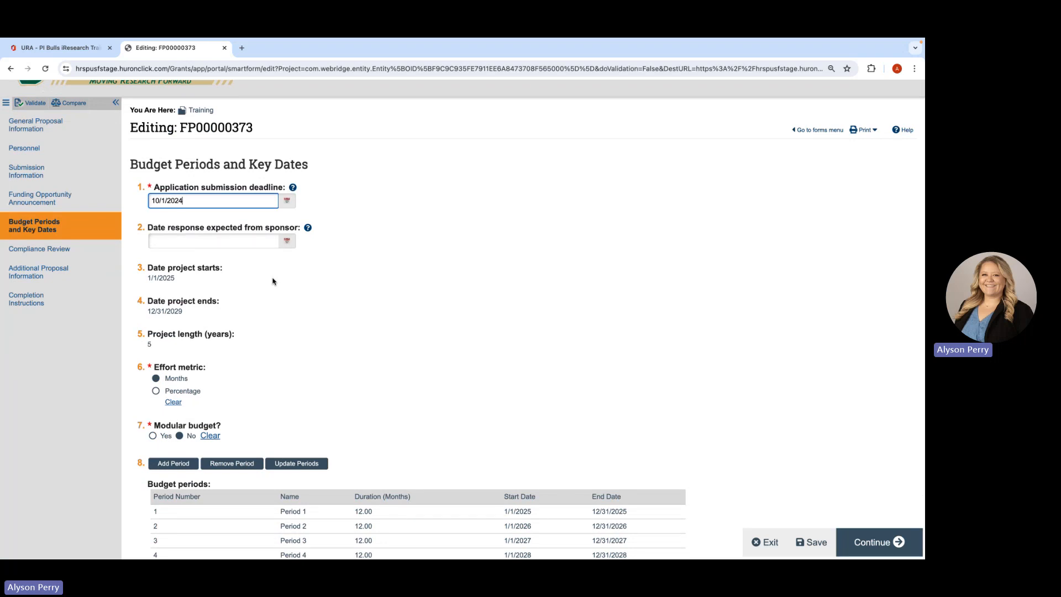
pyautogui.scroll(-1, 268, 302)
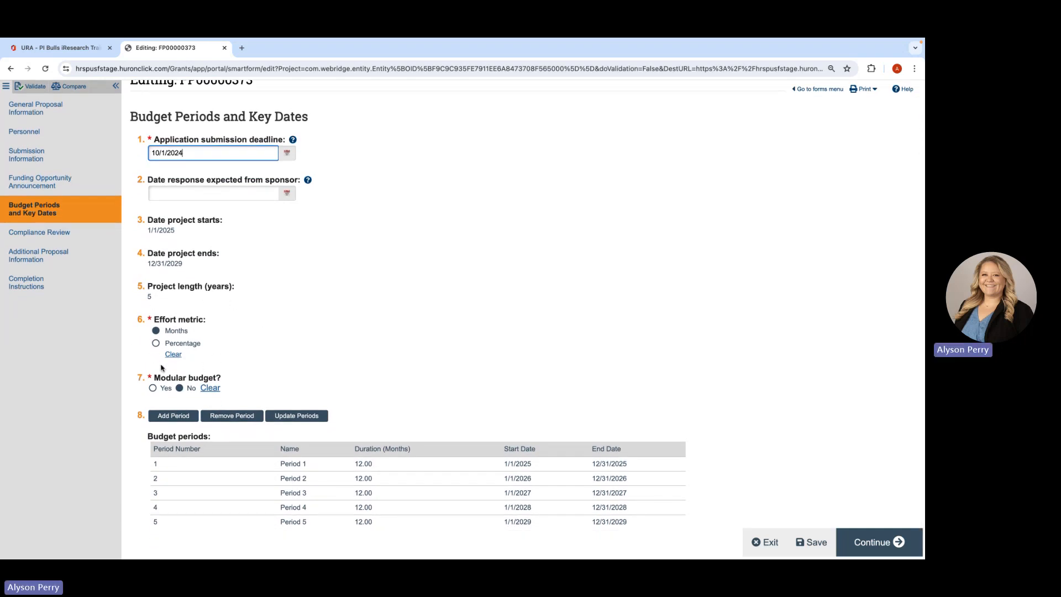
pyautogui.click(157, 345)
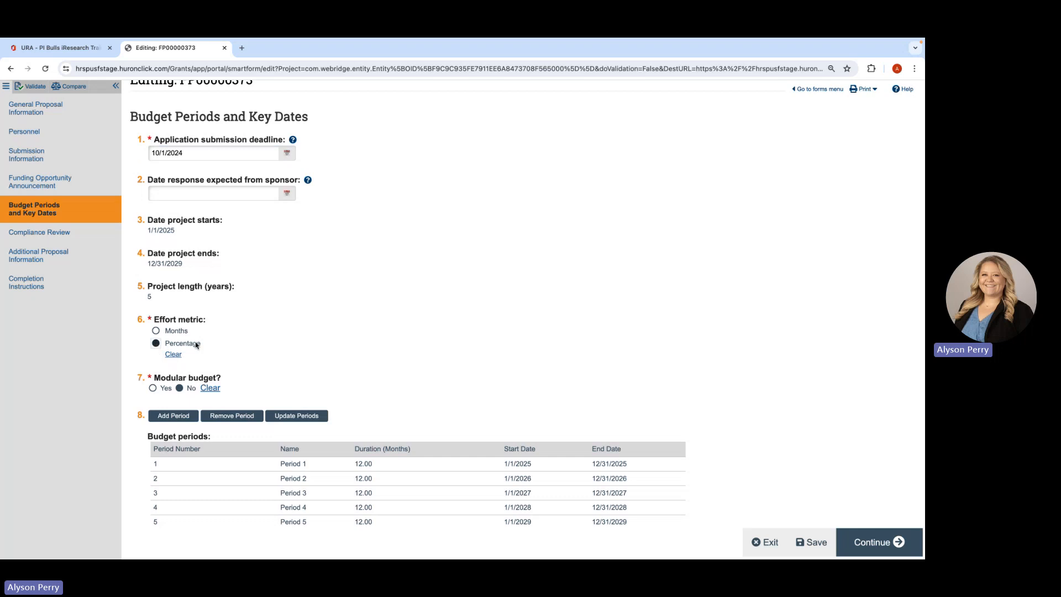
# - Remove budget periods 5, 4 and 3 from the project
pyautogui.scroll(-1, 235, 366)
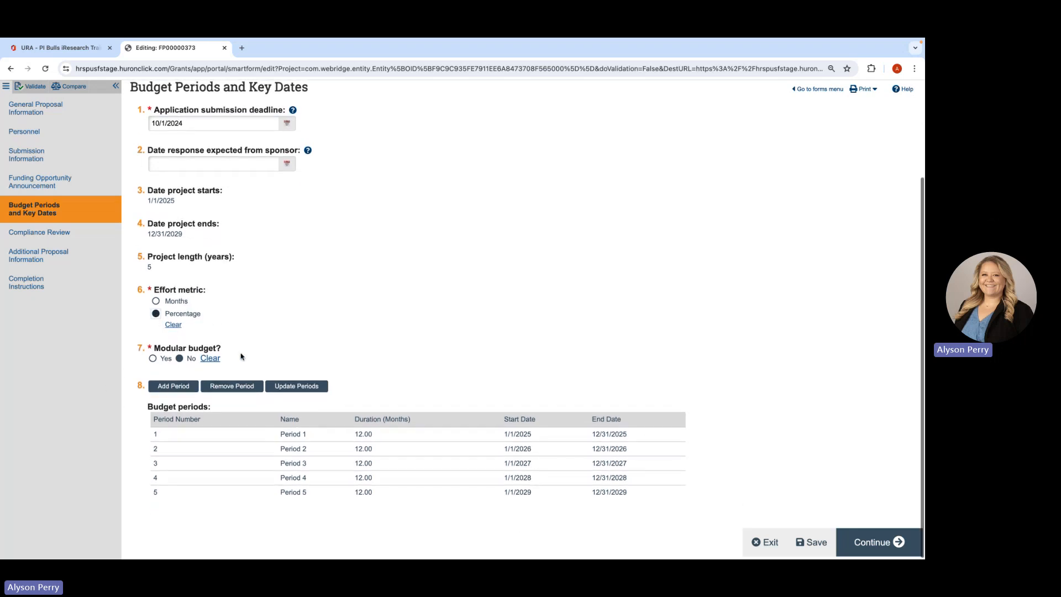
pyautogui.click(232, 386)
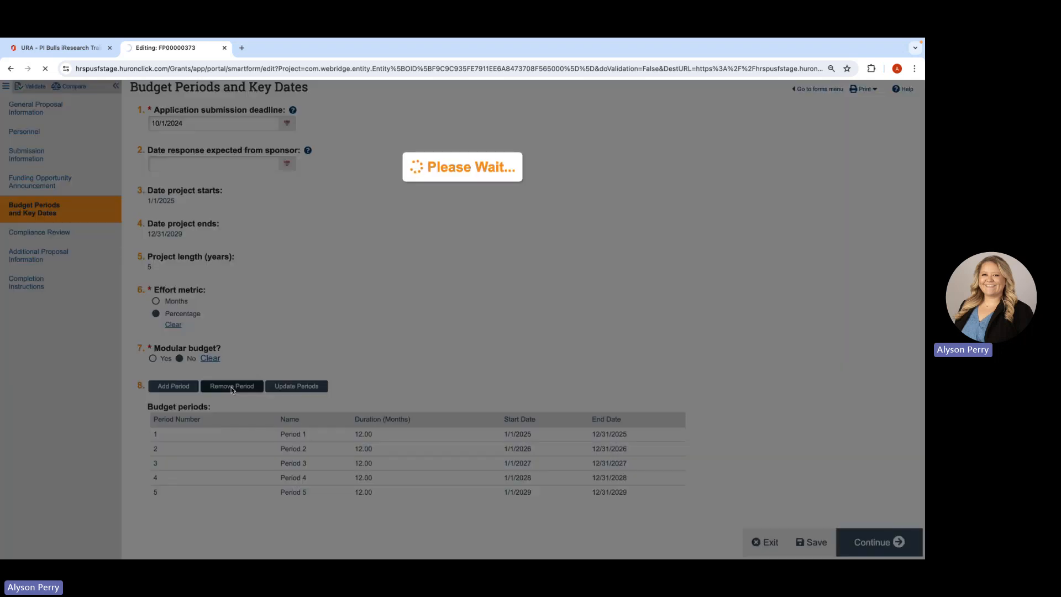
pyautogui.scroll(-2, 231, 390)
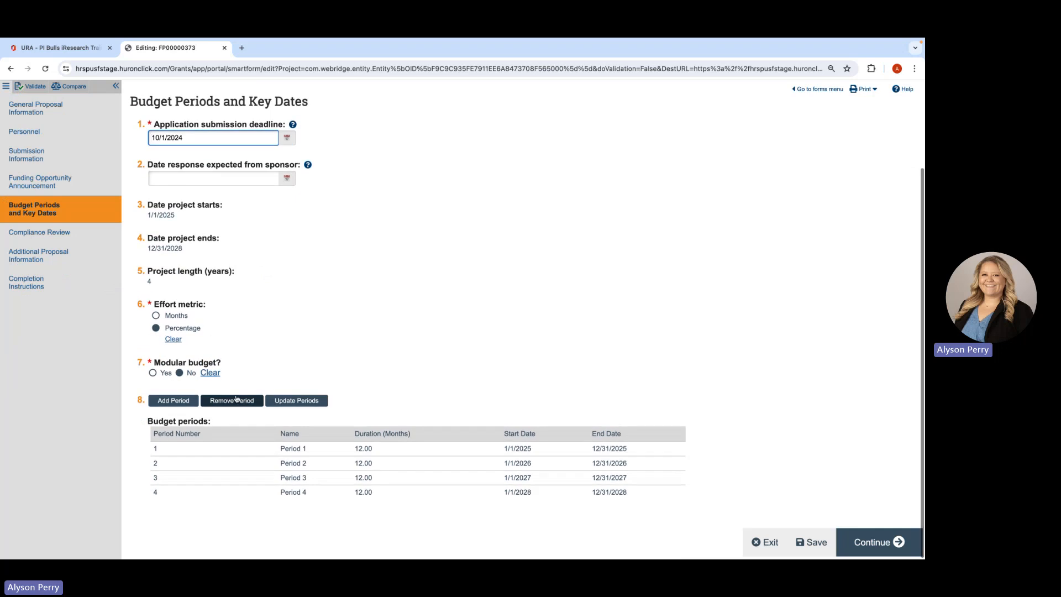
pyautogui.click(236, 399)
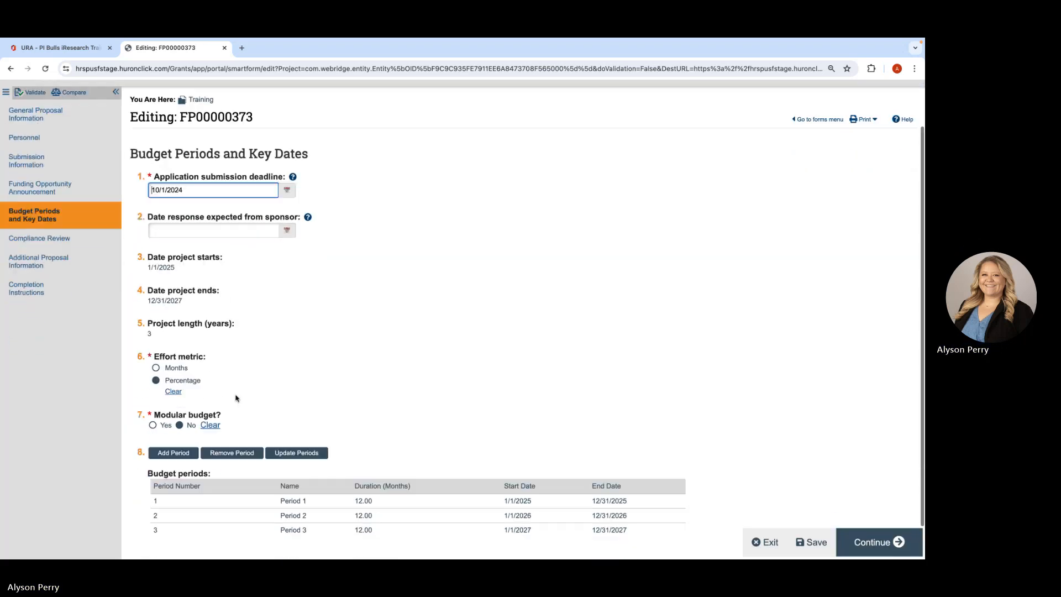
pyautogui.scroll(-1, 233, 421)
pyautogui.click(233, 416)
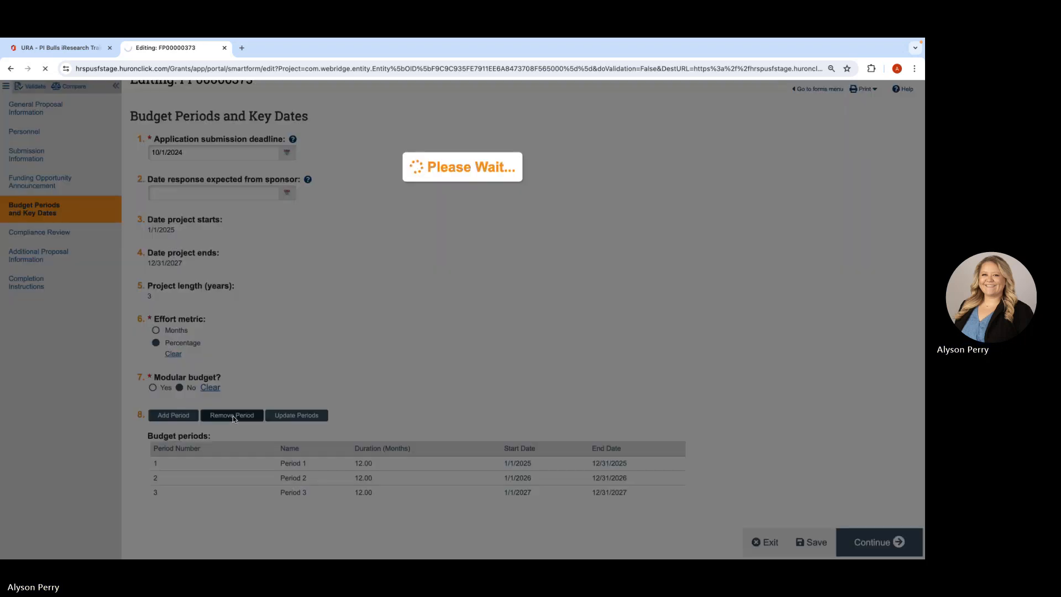
# - Open the budget period update form, preview its advanced editing view, switch back to durations and accept the form
pyautogui.scroll(-2, 232, 417)
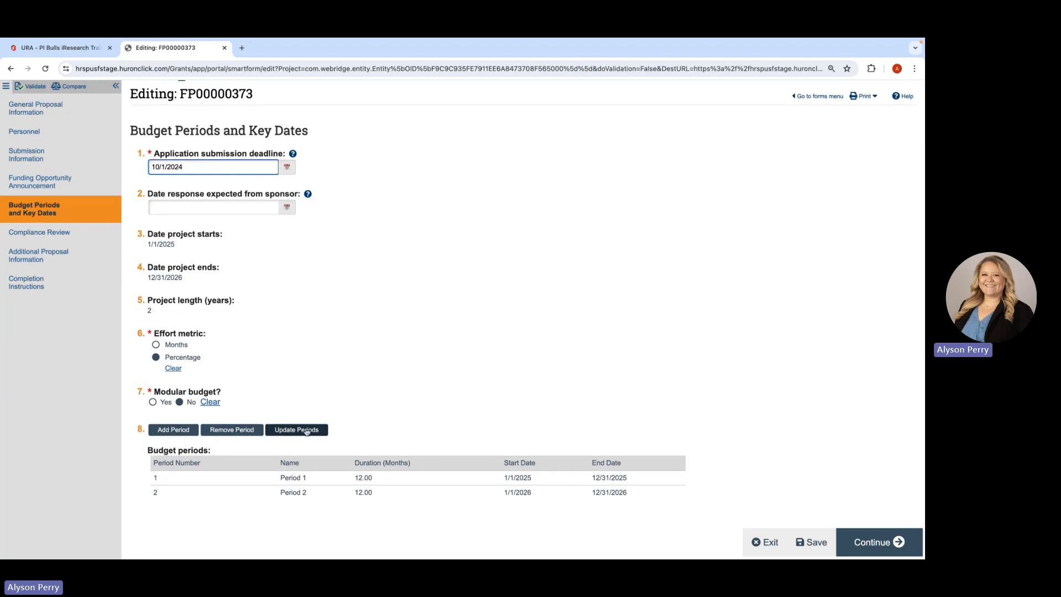
pyautogui.click(307, 430)
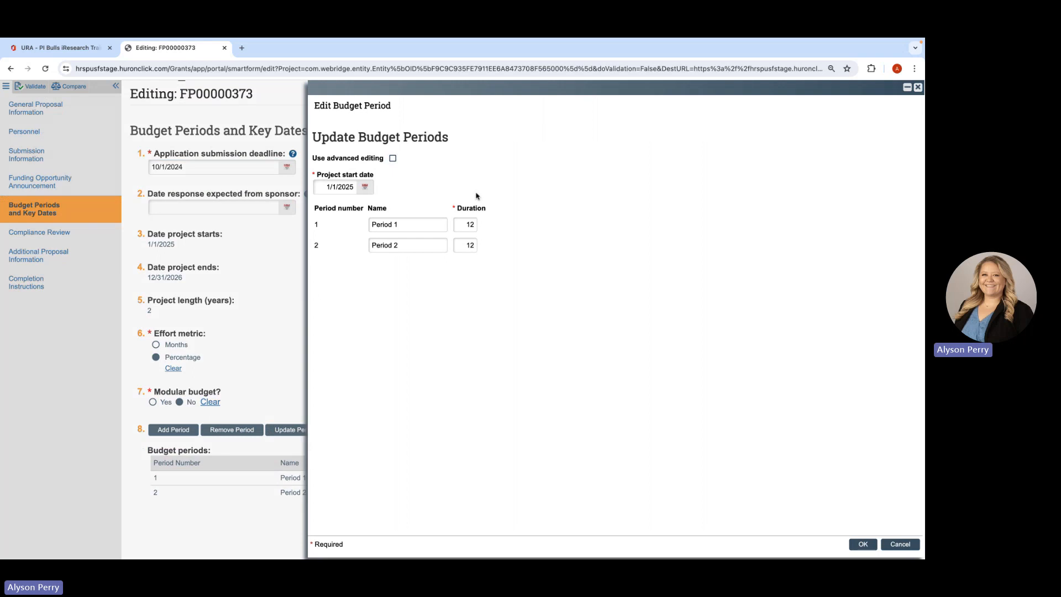
pyautogui.click(393, 158)
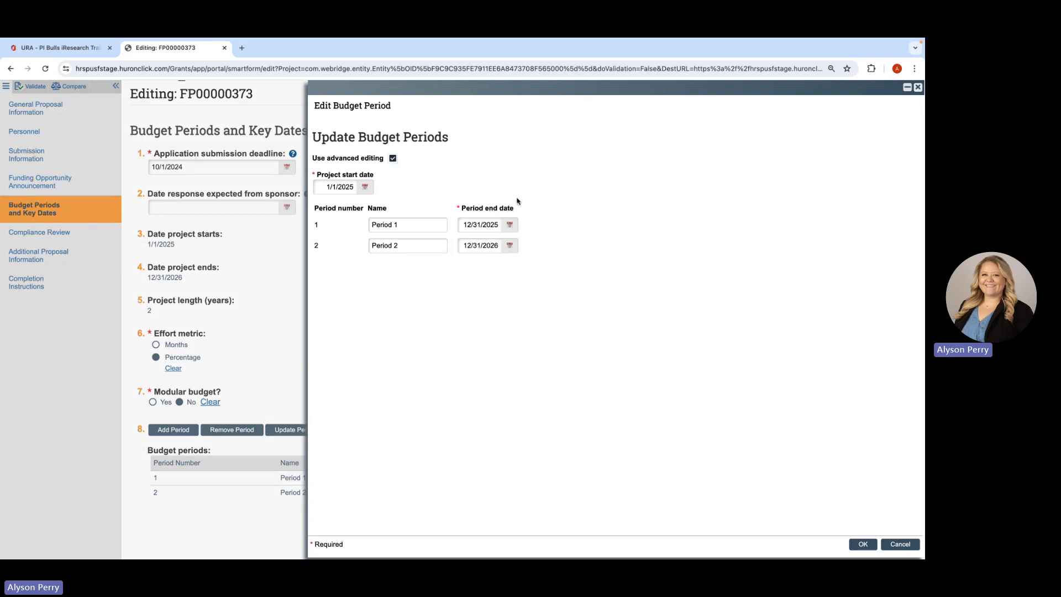
pyautogui.click(393, 159)
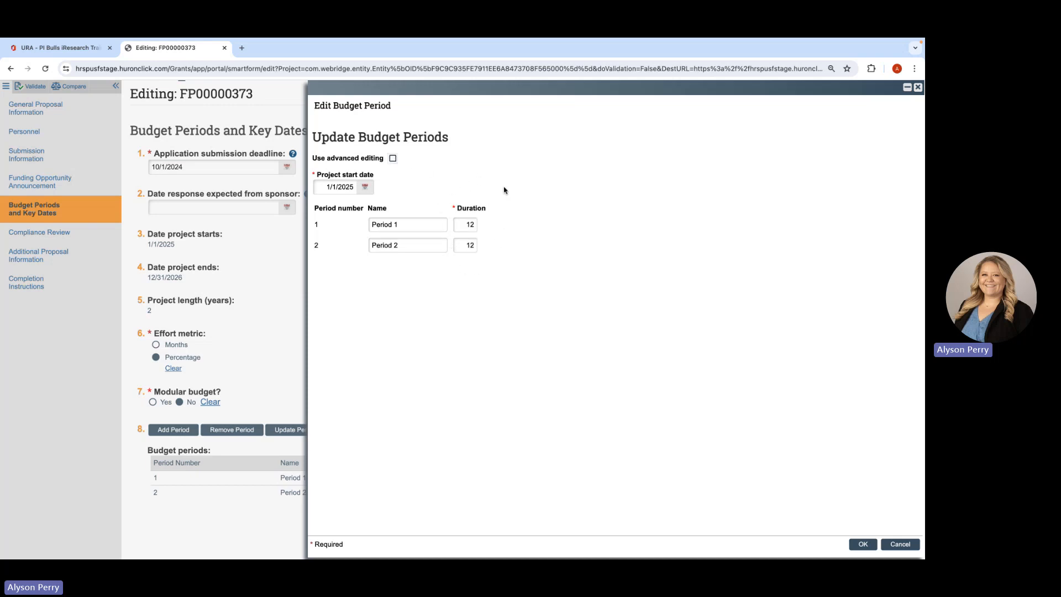
pyautogui.click(863, 545)
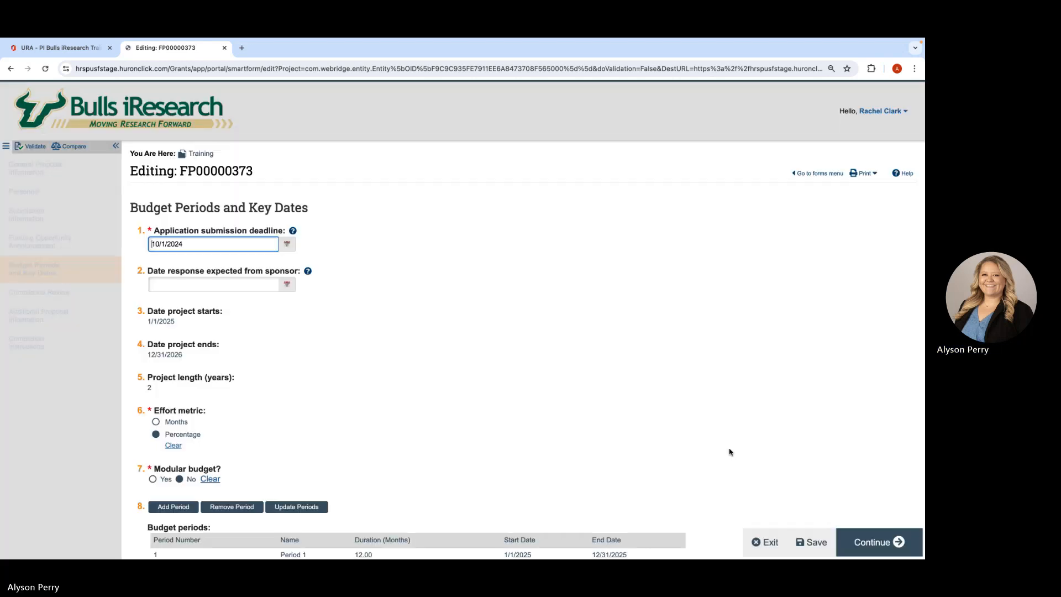
# - Proceed to the Compliance Review page, check the human subjects follow-up questions, and answer No for human subjects involvement
pyautogui.scroll(-2, 729, 452)
pyautogui.click(879, 543)
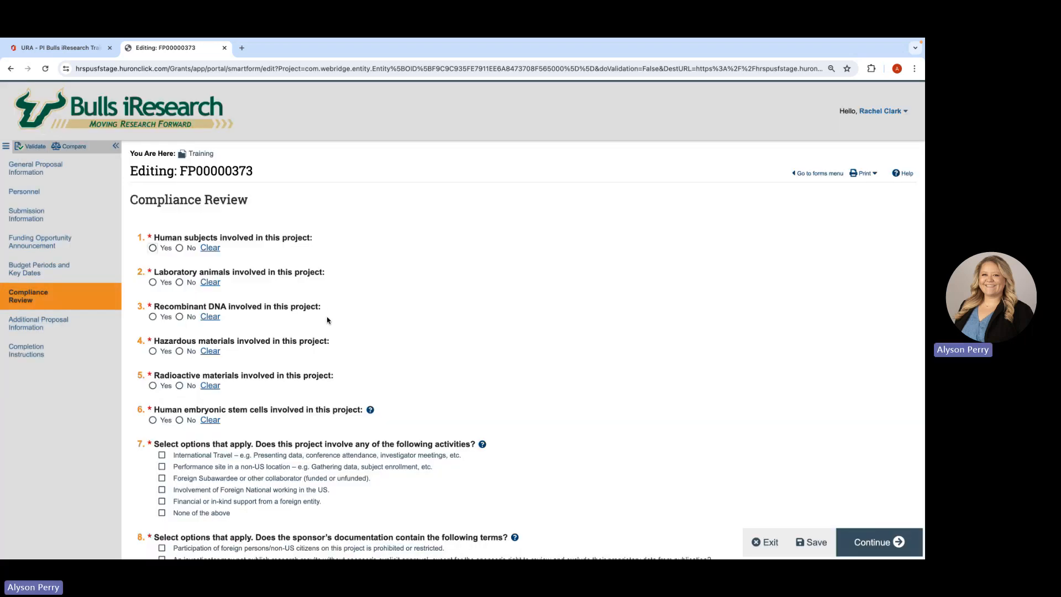
pyautogui.scroll(-1, 328, 320)
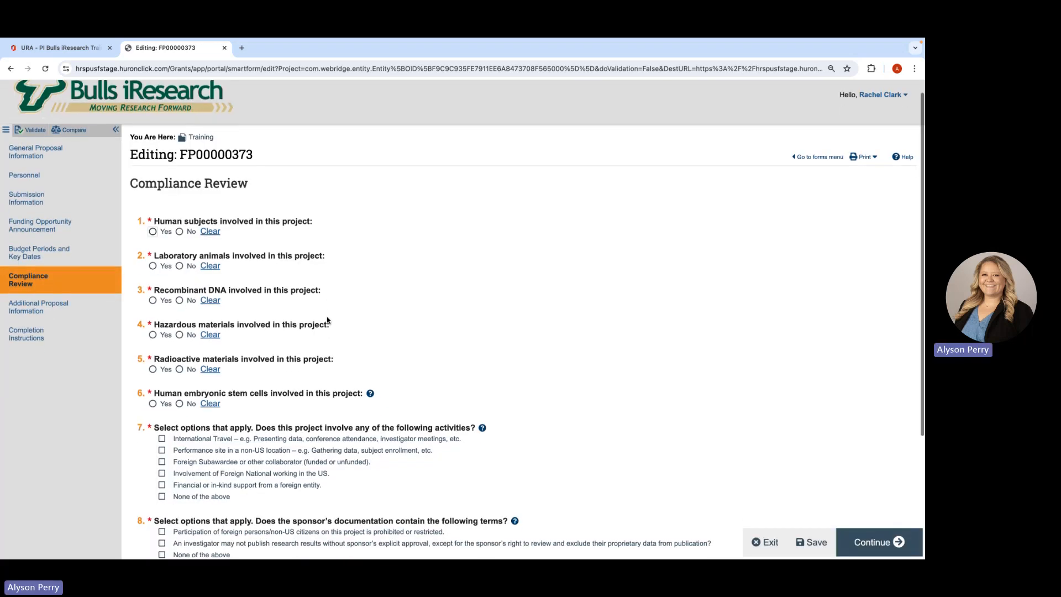
pyautogui.click(153, 228)
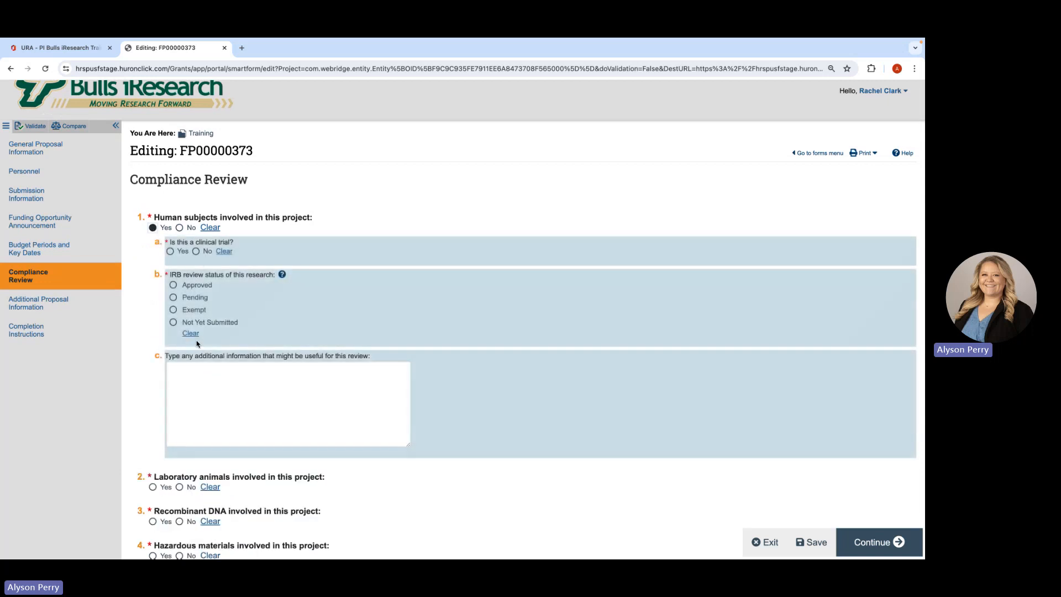
pyautogui.scroll(-1, 246, 237)
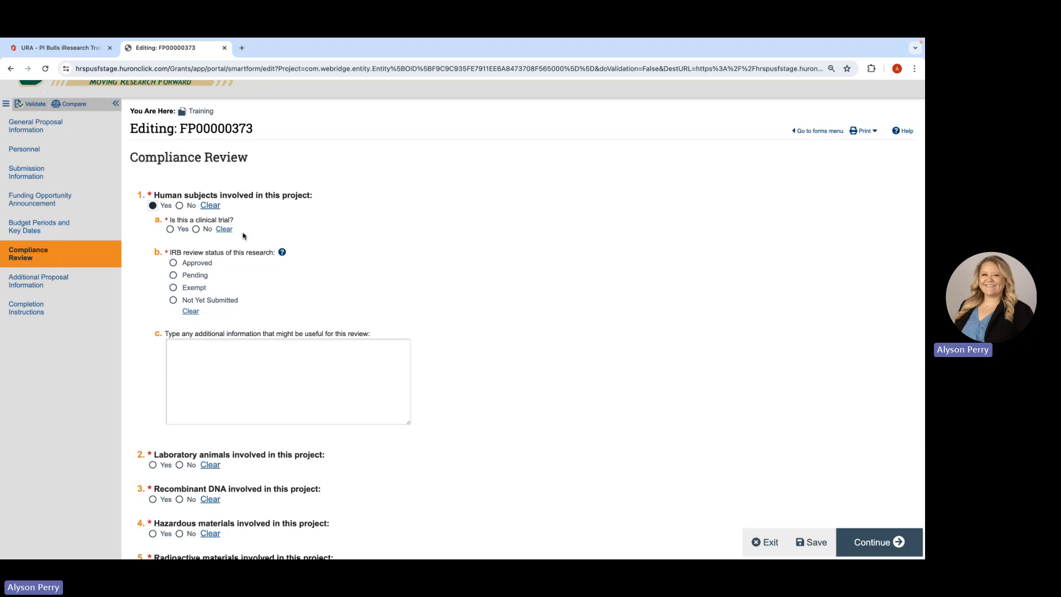
pyautogui.scroll(-1, 370, 299)
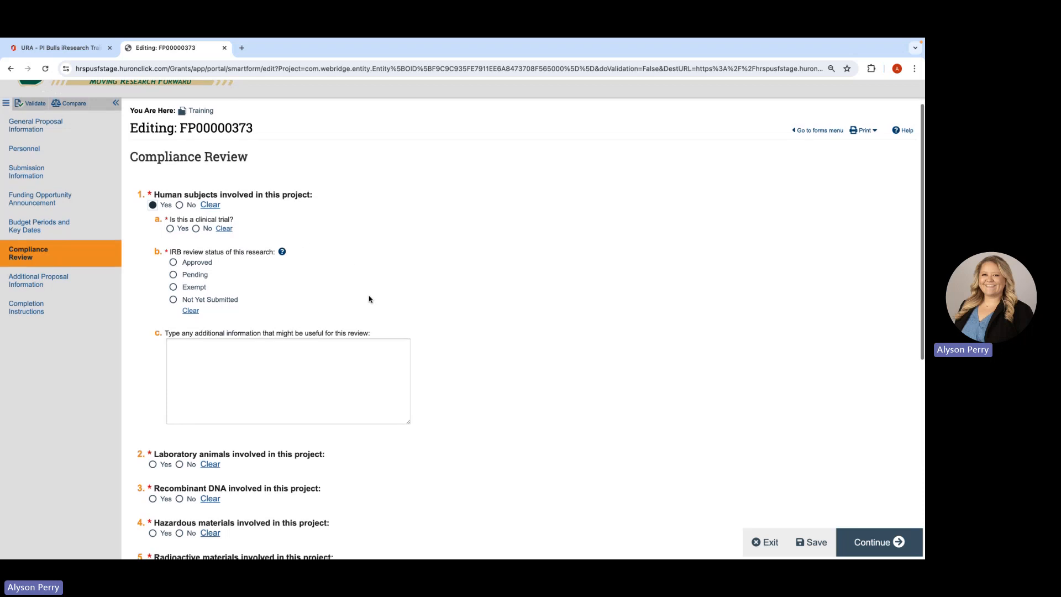
pyautogui.click(179, 184)
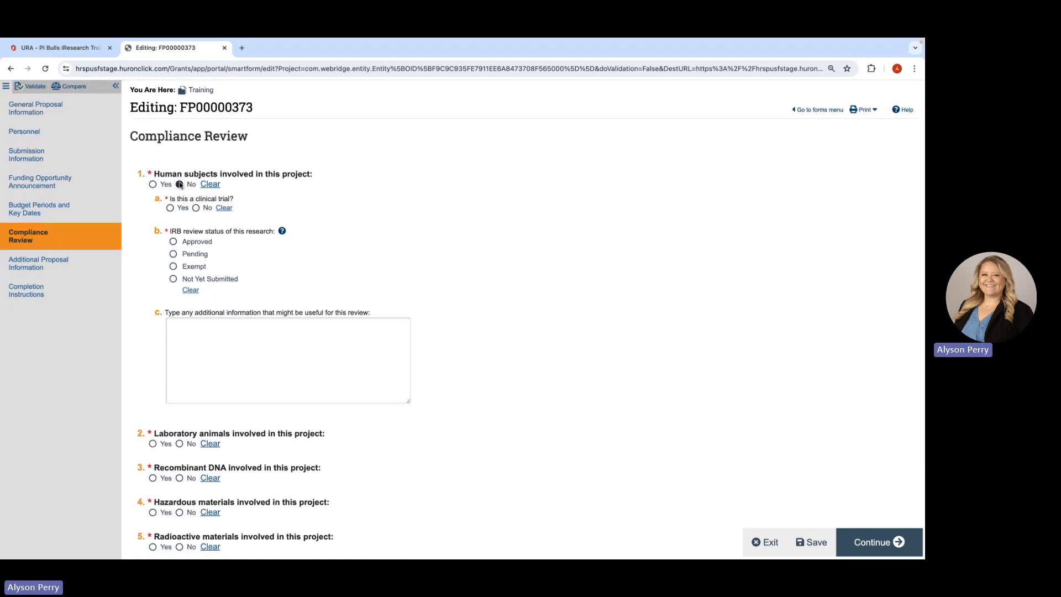
pyautogui.scroll(-1, 266, 297)
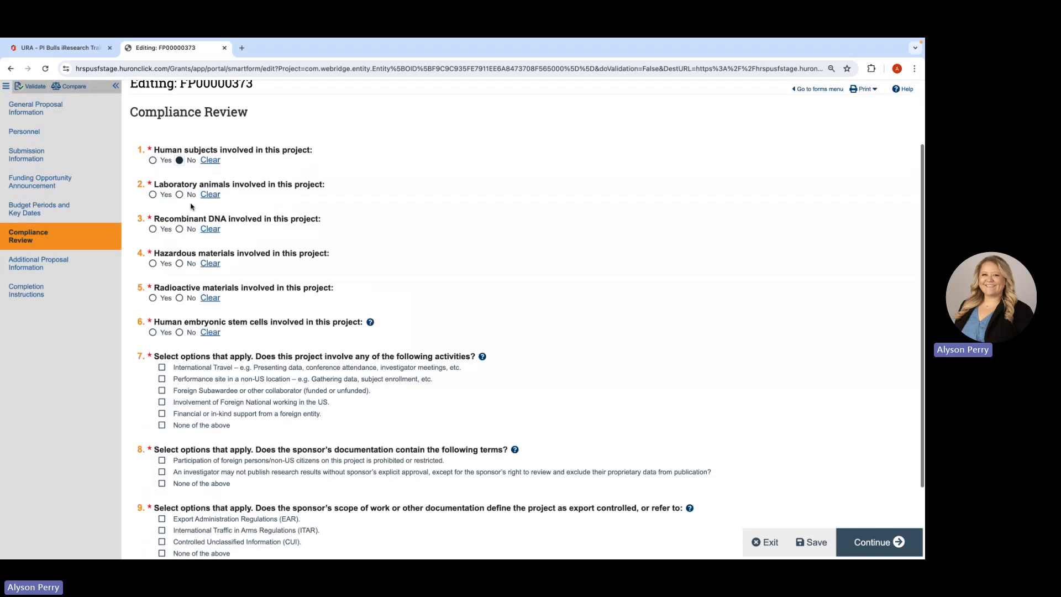
# - Check the review status options for laboratory animals and recombinant DNA, and answer No to both questions
pyautogui.click(153, 194)
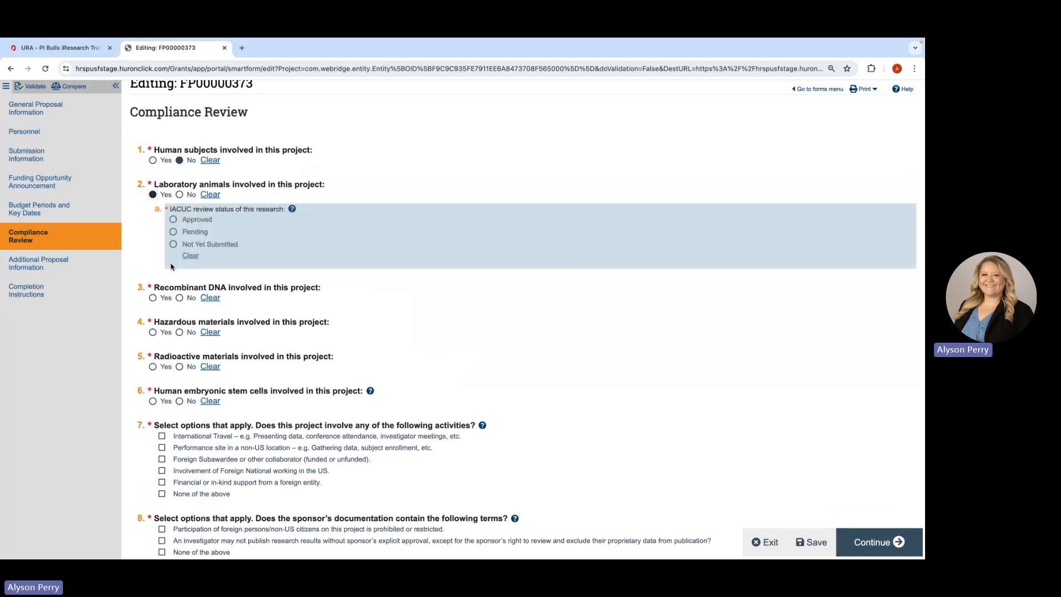
pyautogui.click(179, 195)
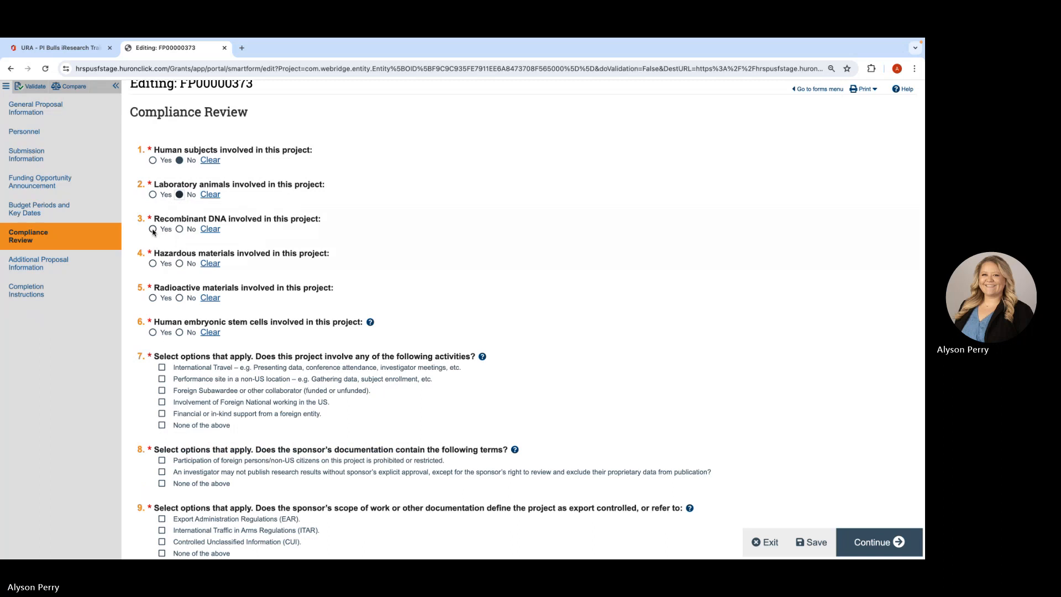
pyautogui.click(153, 229)
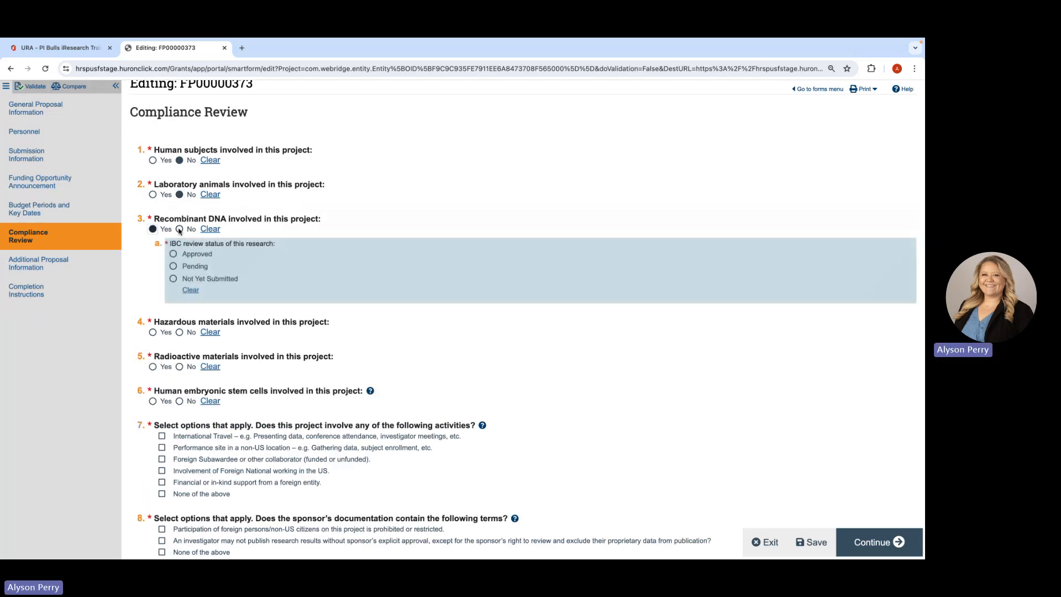
pyautogui.click(179, 229)
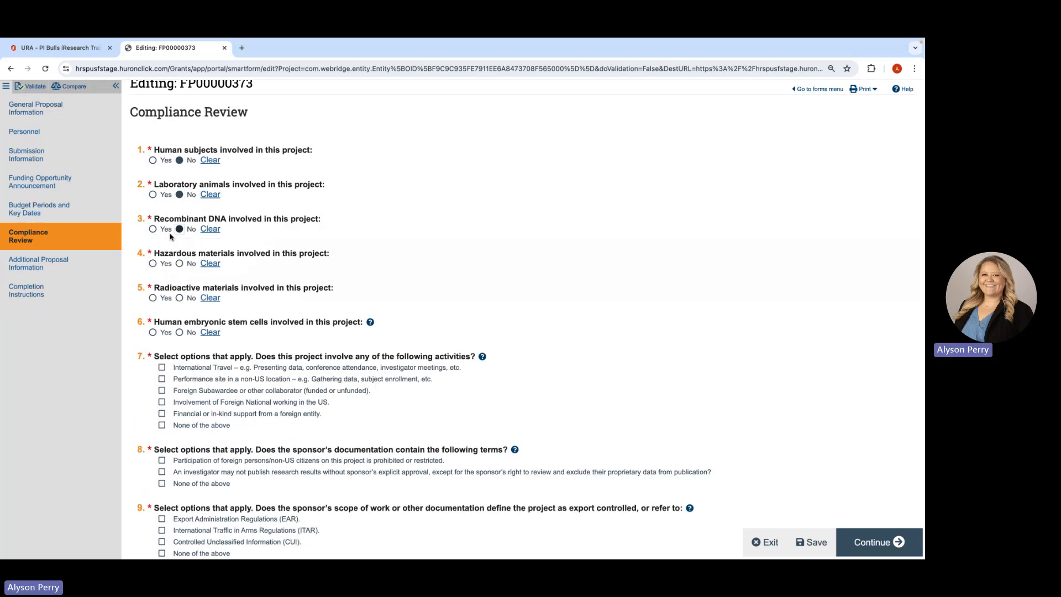
# - Answer No for hazardous materials, radioactive materials and human embryonic stem cells, checking the follow-up options for hazardous materials
pyautogui.click(179, 264)
pyautogui.click(153, 264)
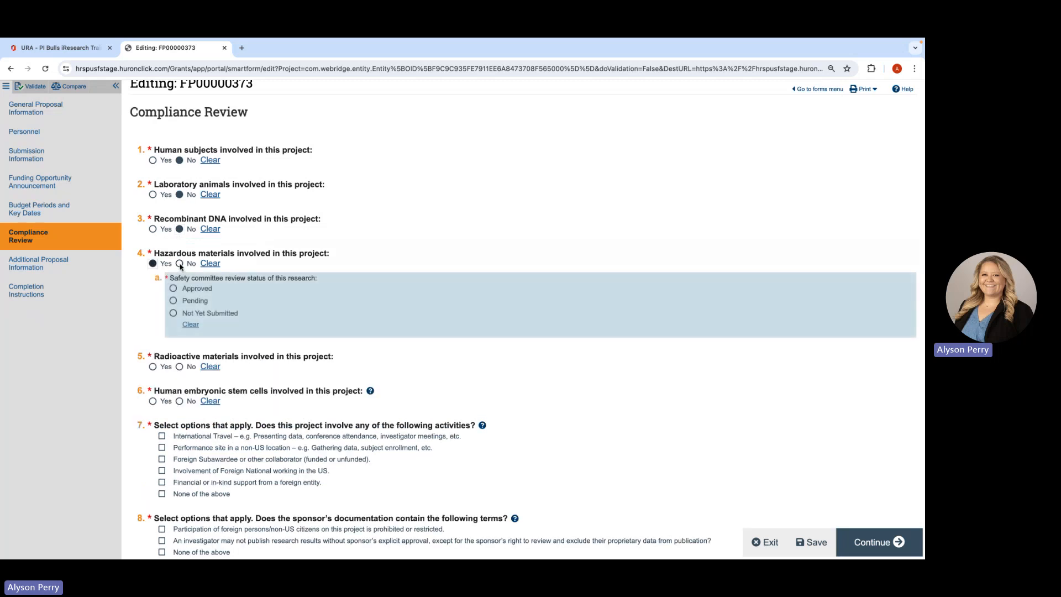
pyautogui.click(180, 264)
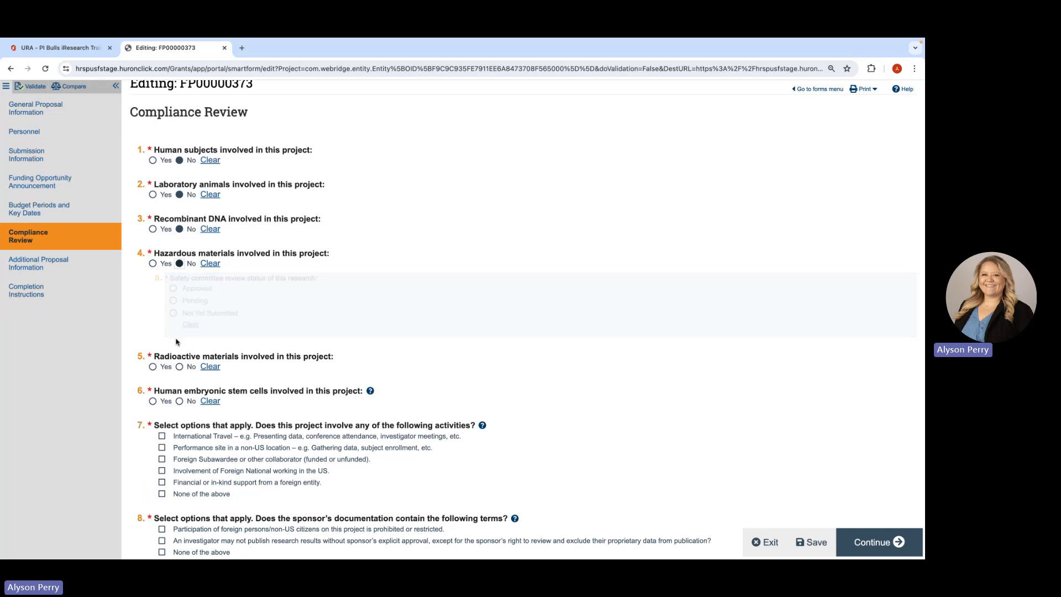
pyautogui.click(179, 298)
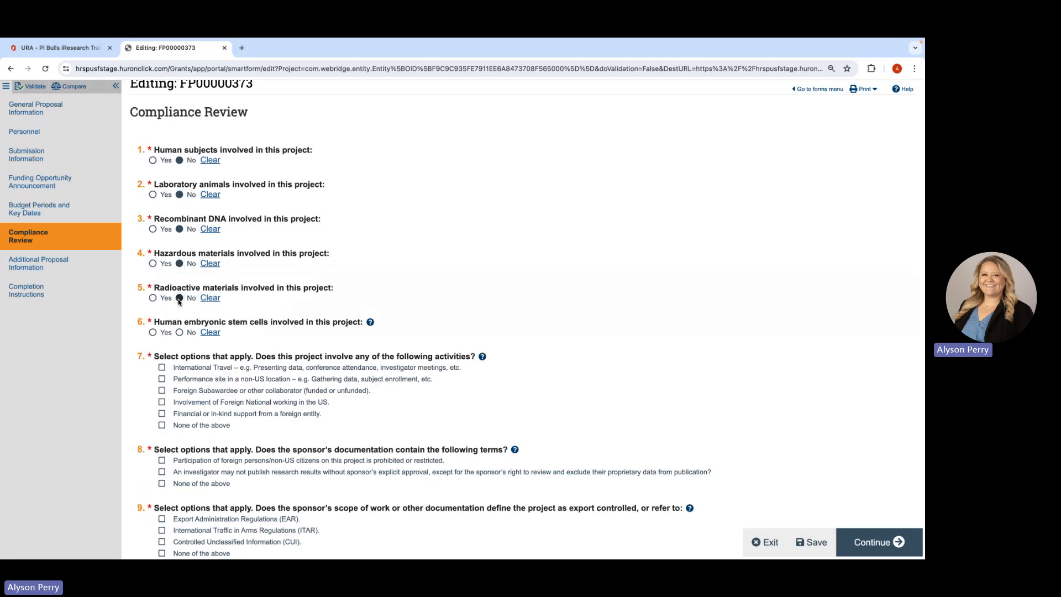
pyautogui.click(181, 333)
# - Select None of the above for foreign activities, sponsor terms and export controls, and continue to Additional Proposal Information
pyautogui.click(162, 425)
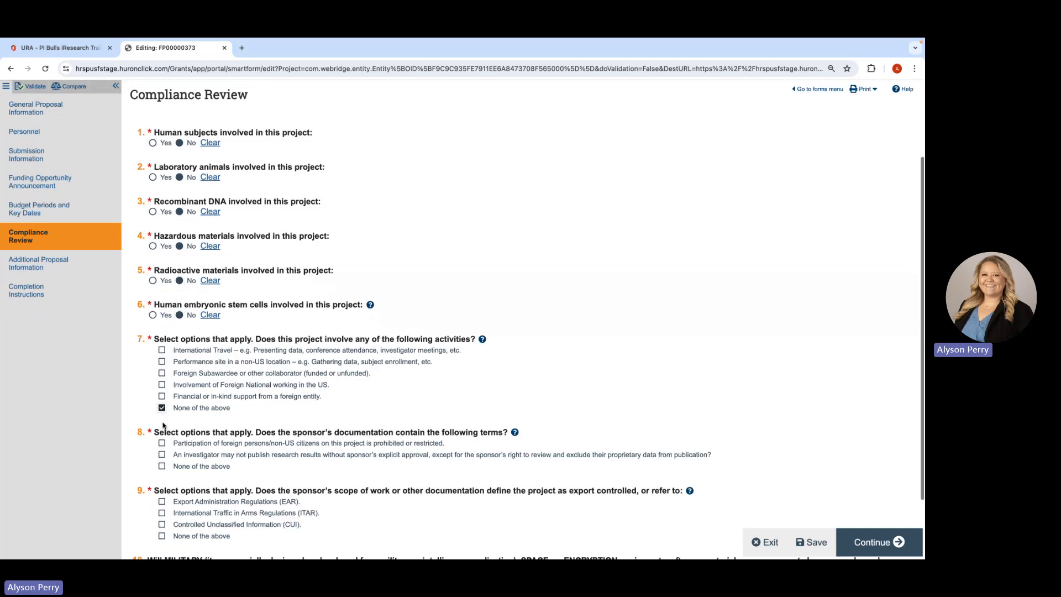
pyautogui.scroll(-2, 163, 409)
pyautogui.click(162, 386)
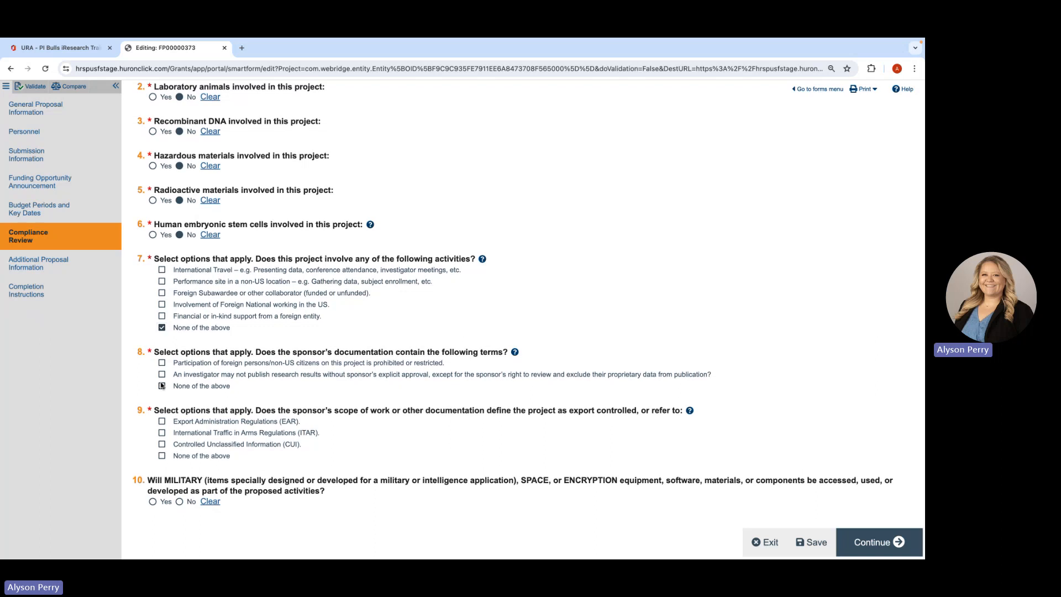
pyautogui.click(162, 456)
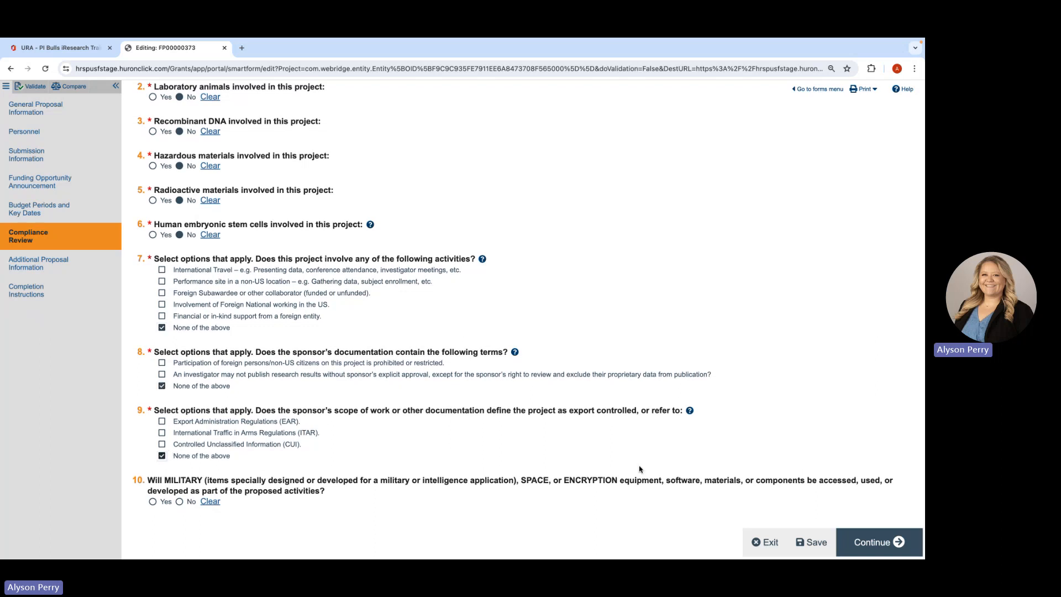
pyautogui.click(875, 541)
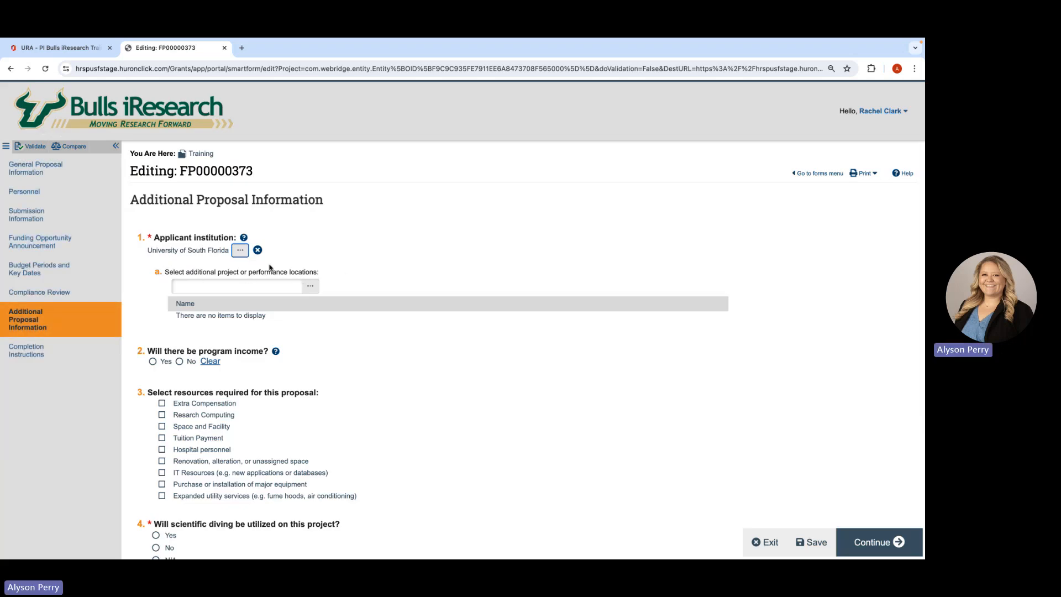
# - Answer No for scientific diving, use of a vessel, and investigators intending to employ a related person
pyautogui.scroll(-3, 285, 381)
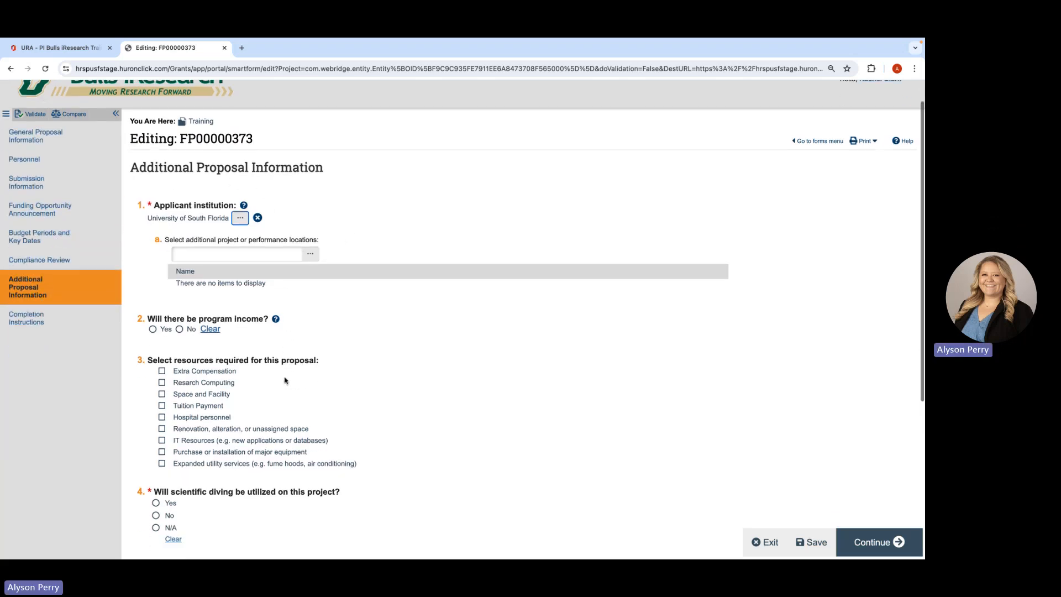
pyautogui.scroll(-2, 284, 380)
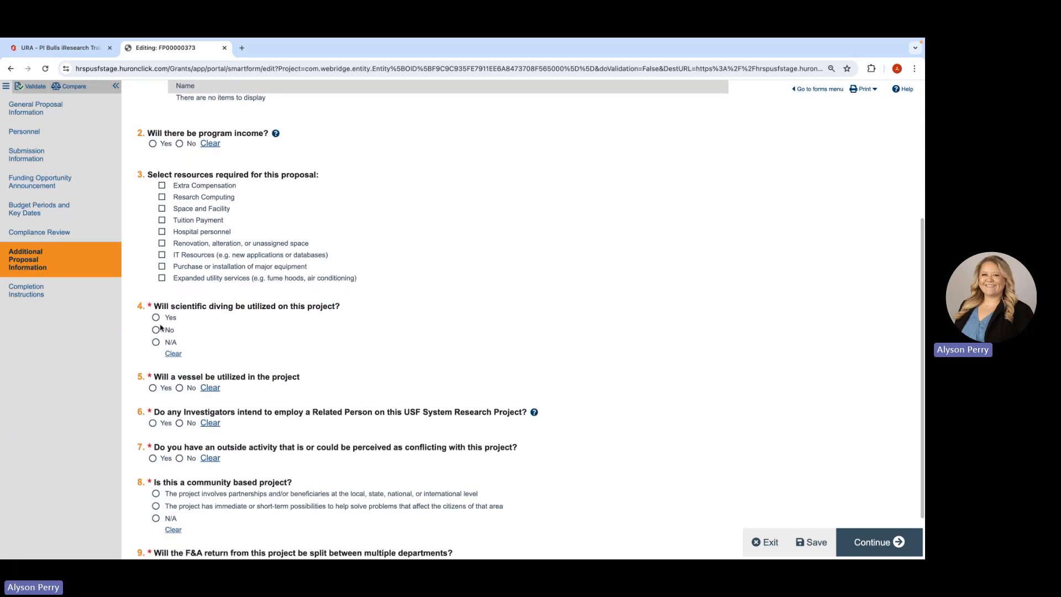
pyautogui.click(180, 388)
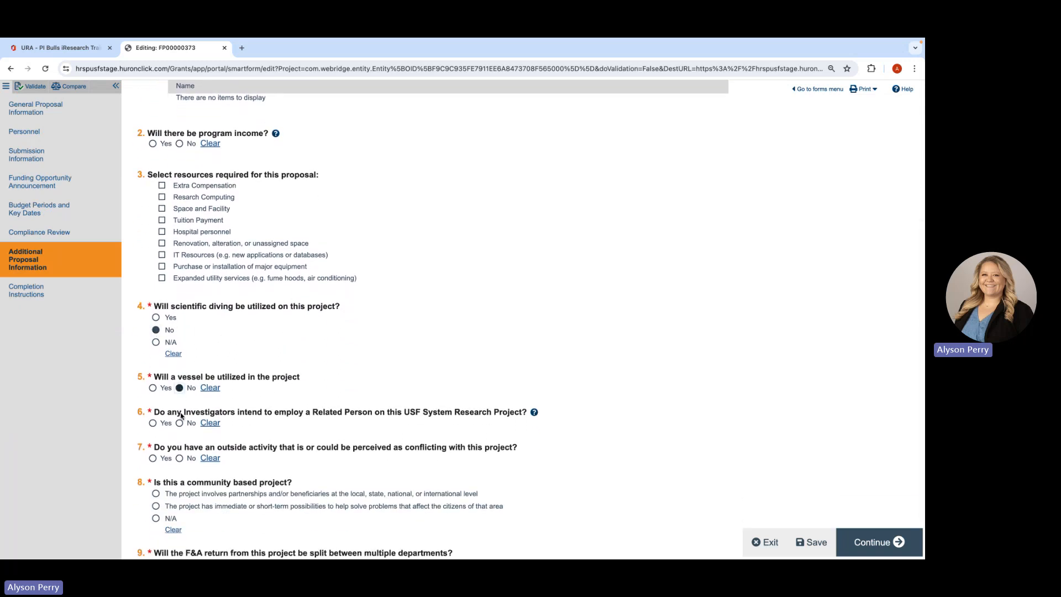
pyautogui.click(180, 423)
# - Answer No for conflicting outside activities and for splitting the F&A return between multiple departments
pyautogui.scroll(-1, 180, 426)
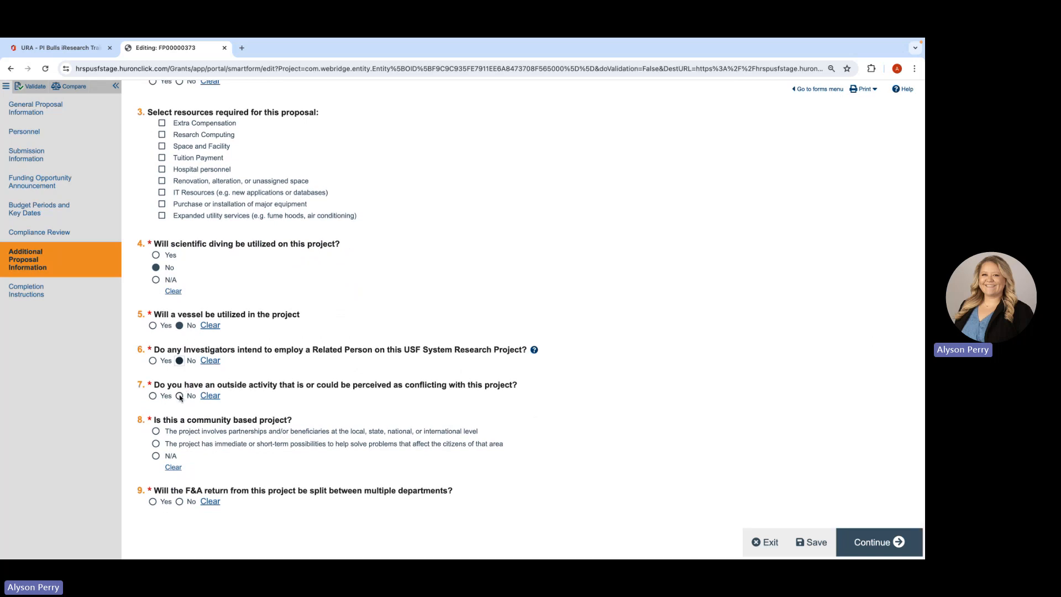
pyautogui.click(179, 396)
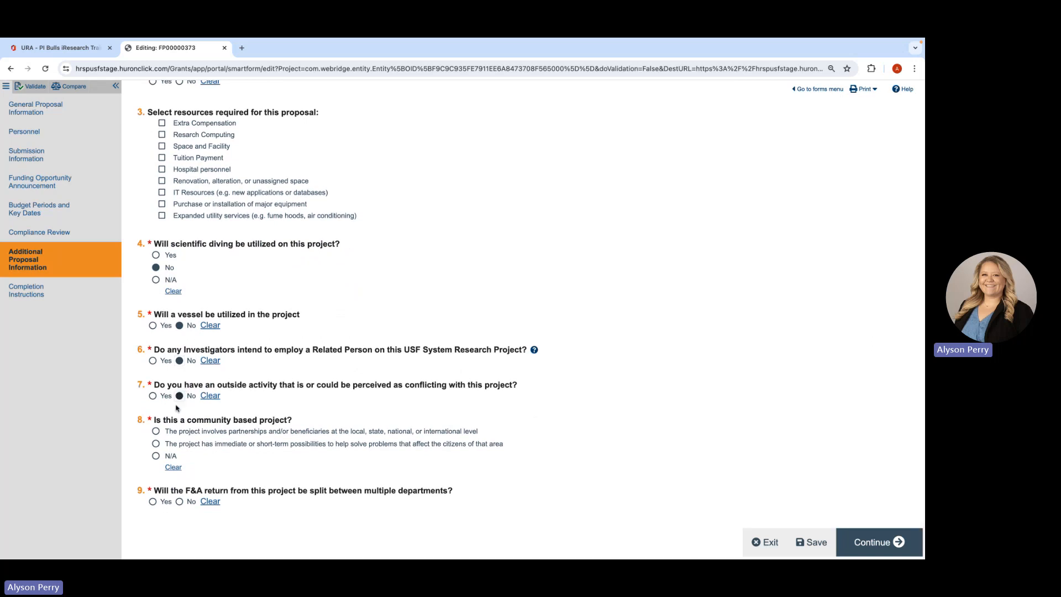
pyautogui.click(180, 501)
# - Continue to the Completion Instructions, validate the proposal and finish editing to return to its workspace
pyautogui.click(879, 541)
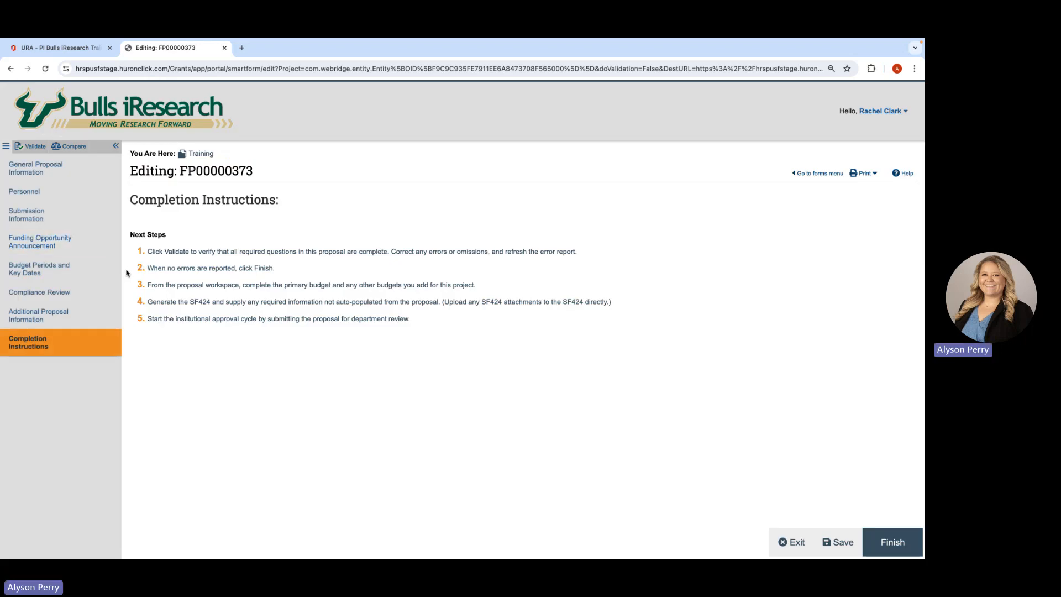
pyautogui.click(27, 147)
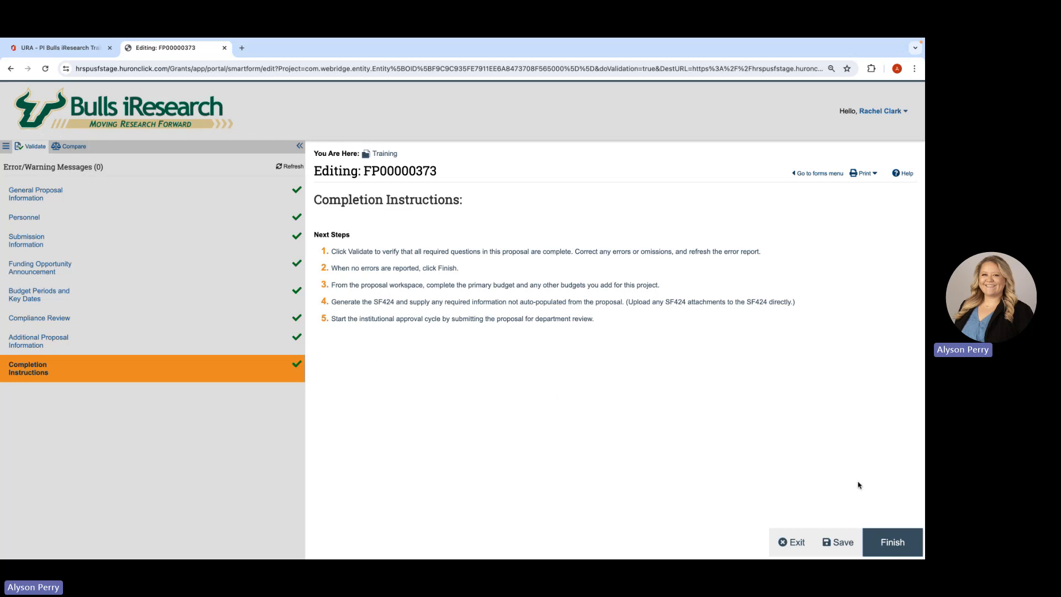
pyautogui.click(886, 544)
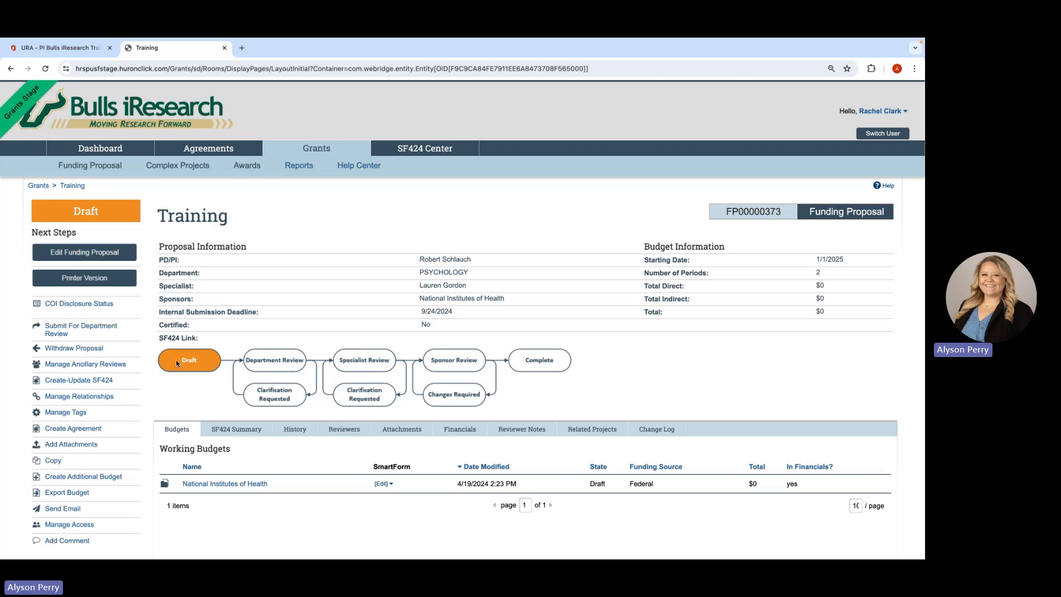
# - Examine the proposal's Add Comment and Manage Access forms, cancelling each without making changes
pyautogui.scroll(-1, 83, 243)
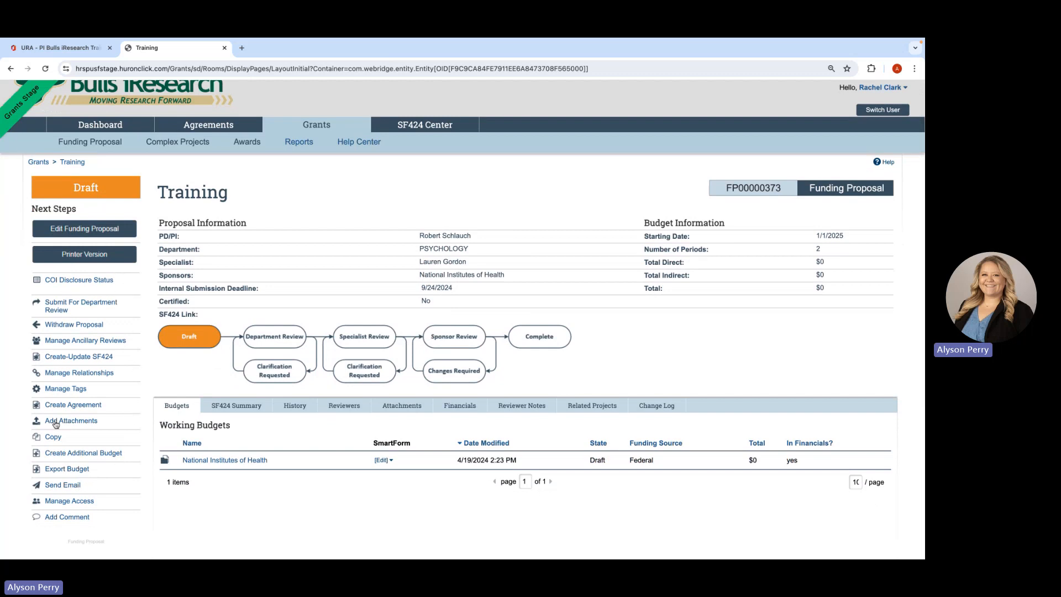
pyautogui.click(68, 520)
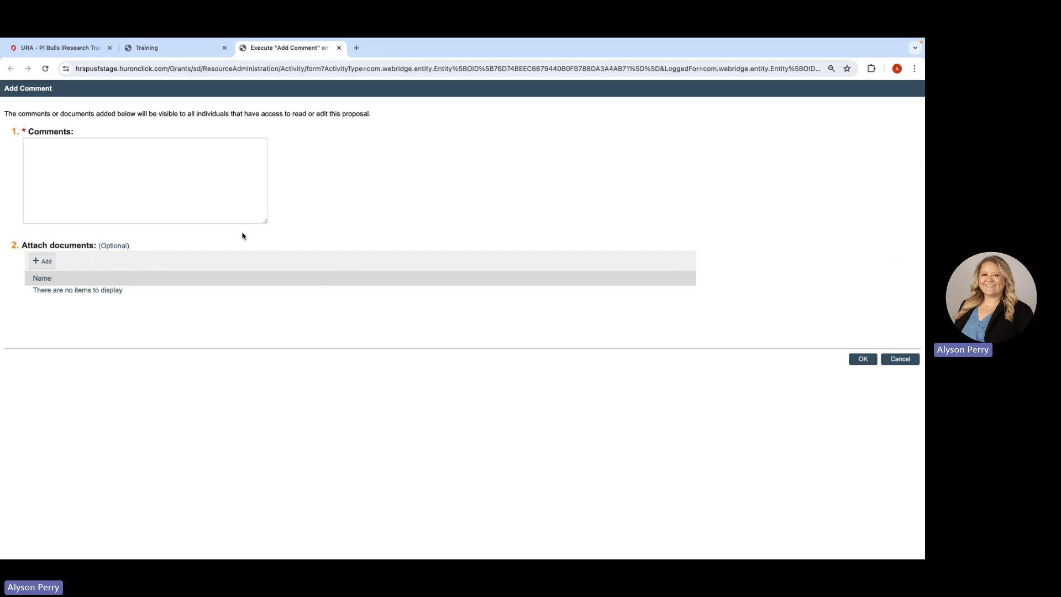
pyautogui.click(891, 360)
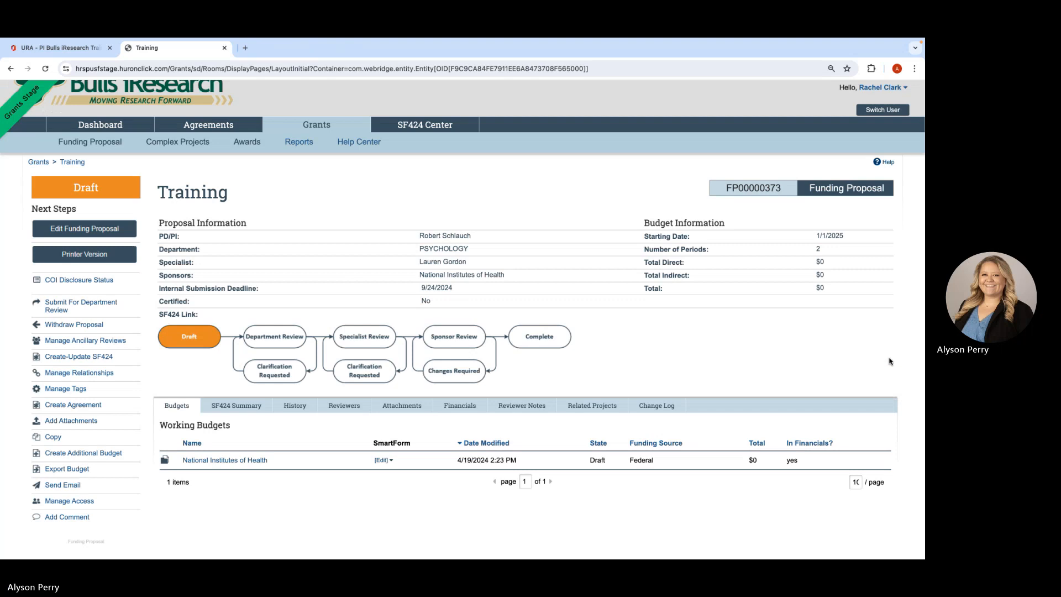
pyautogui.click(62, 501)
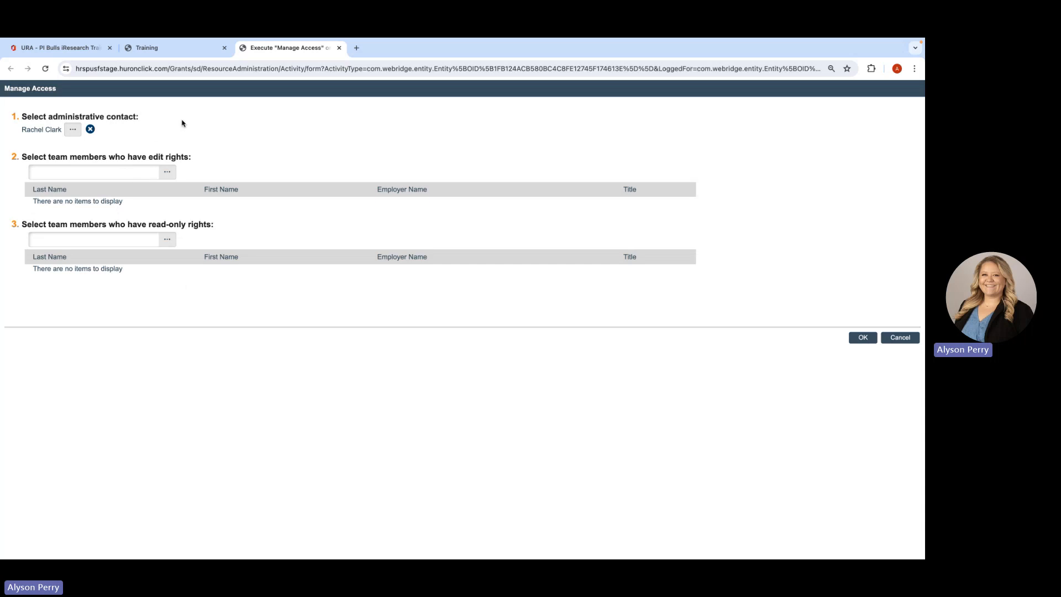
pyautogui.click(901, 338)
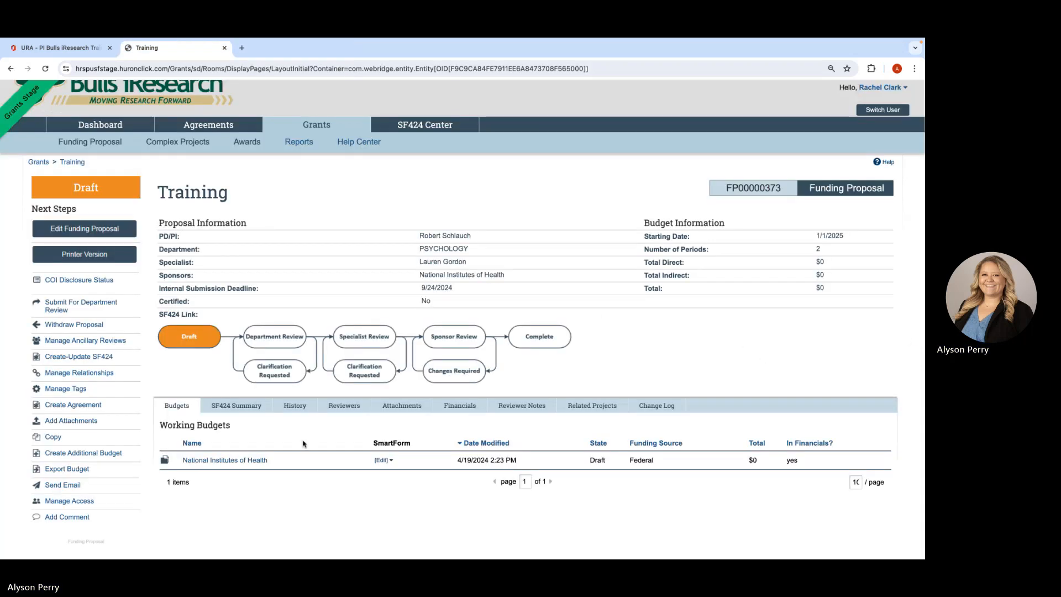
# - Examine the proposal's Send Email form, including its recipient picker and comments field, and cancel it without sending
pyautogui.click(76, 485)
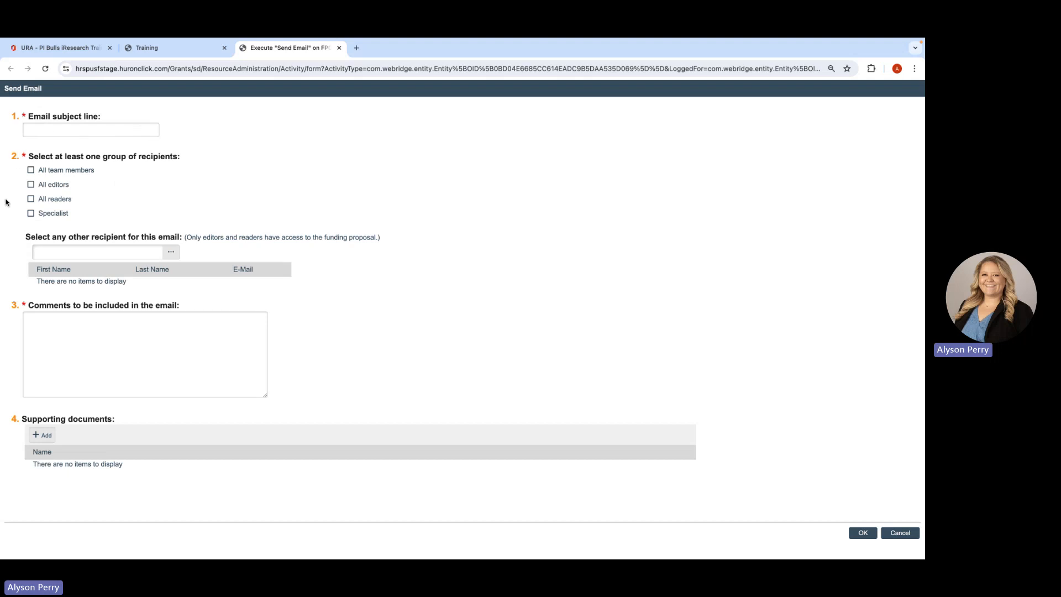
pyautogui.click(172, 256)
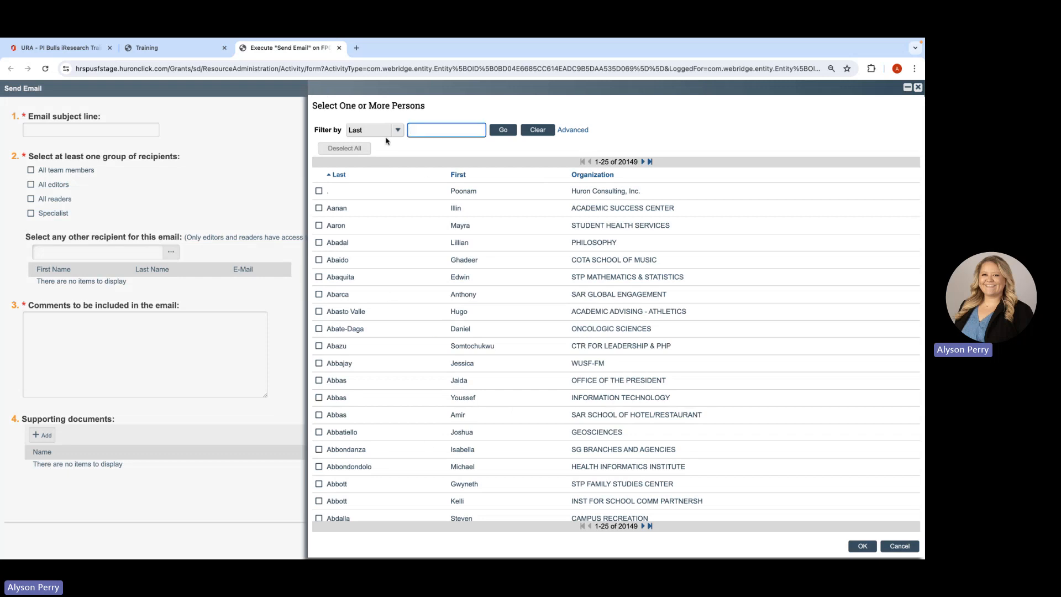
pyautogui.click(397, 133)
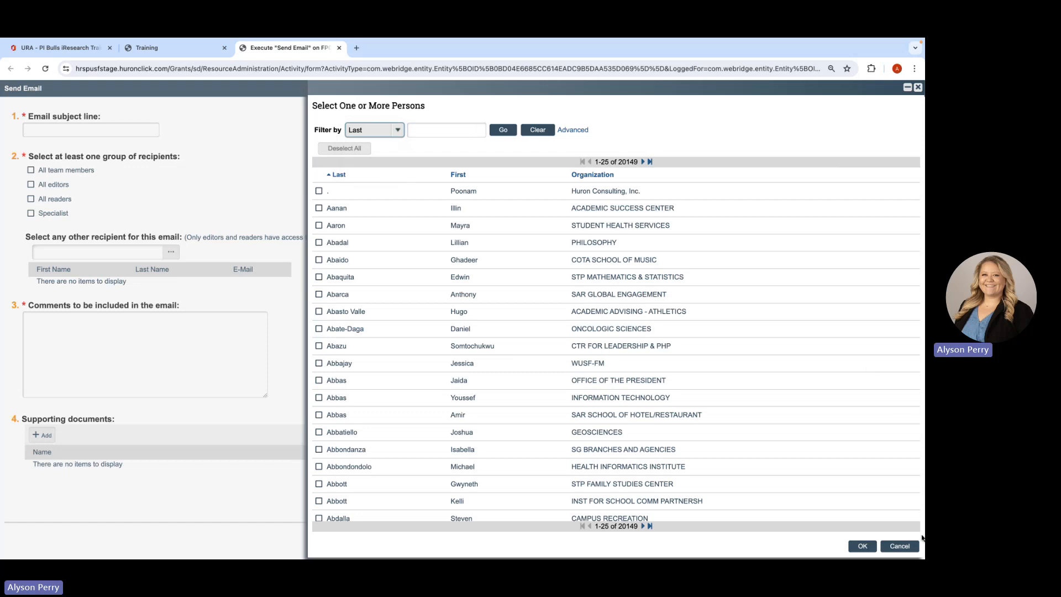
pyautogui.click(900, 546)
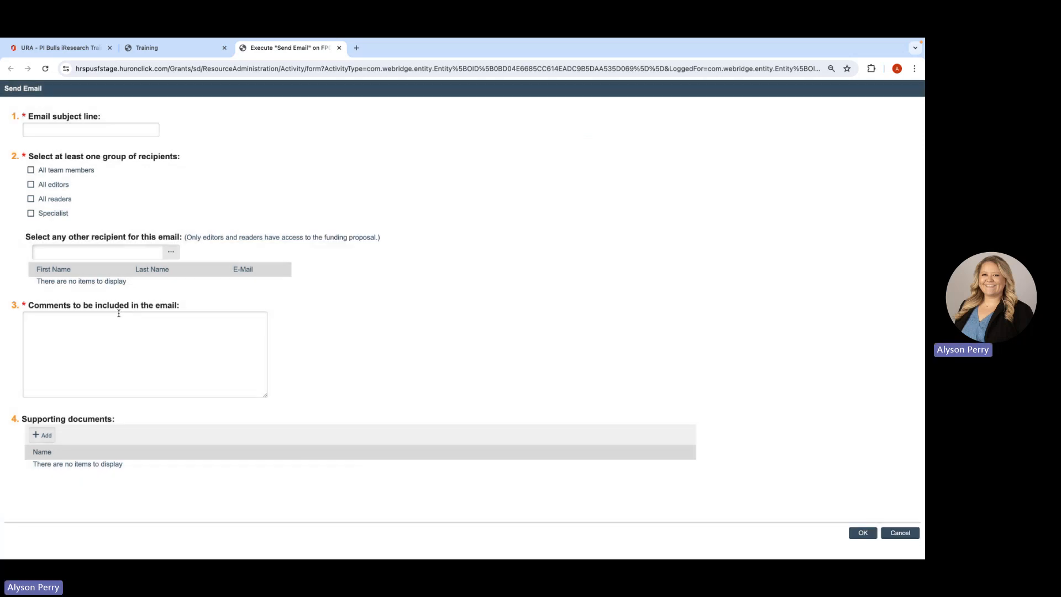
pyautogui.click(34, 327)
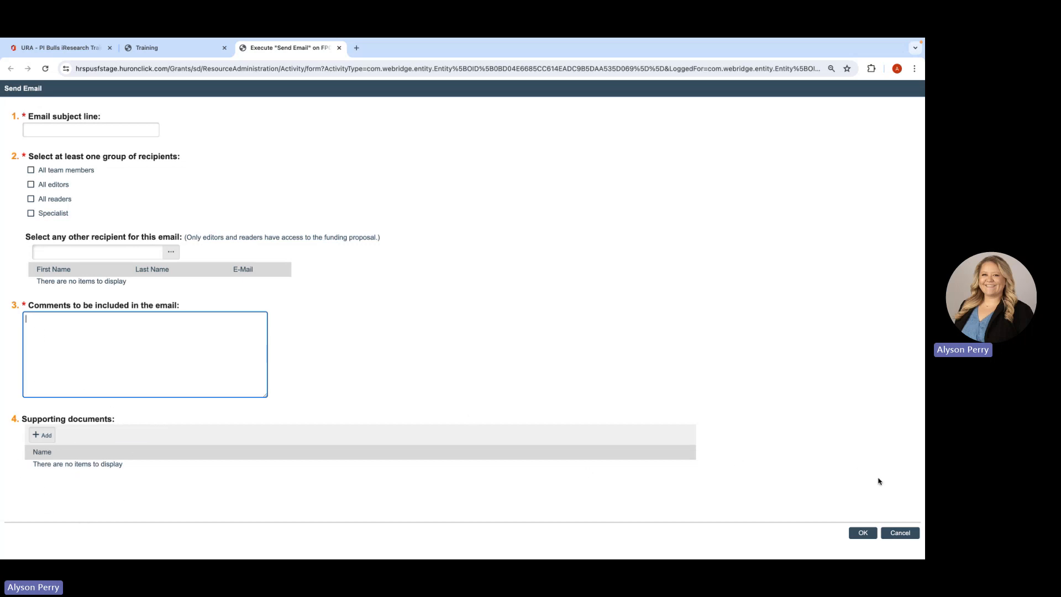
pyautogui.click(899, 534)
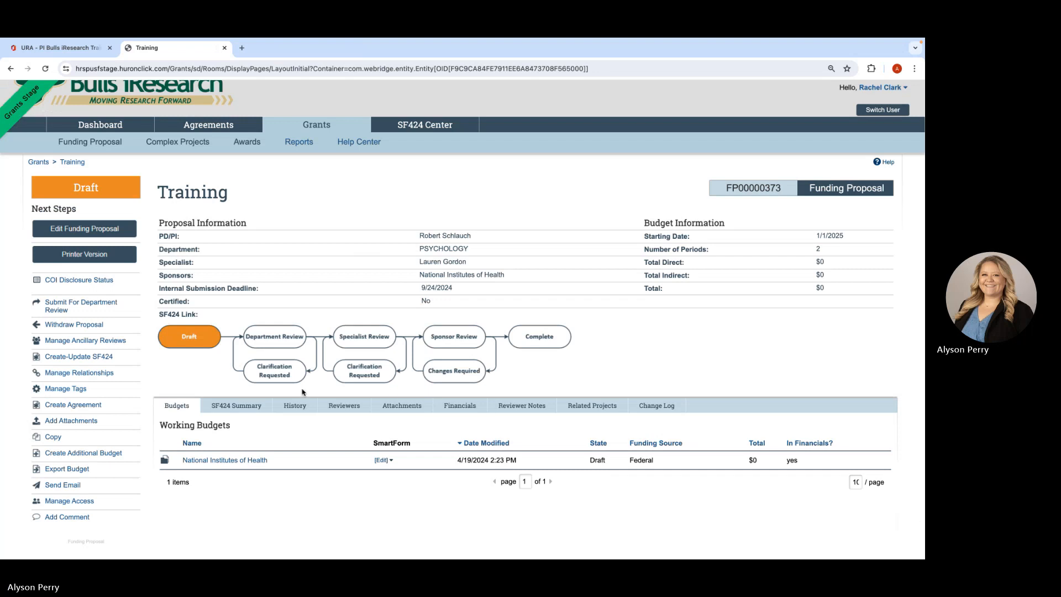
# - Examine the proposal's Copy form, try to submit it without a new proposal name, and cancel it
pyautogui.click(55, 440)
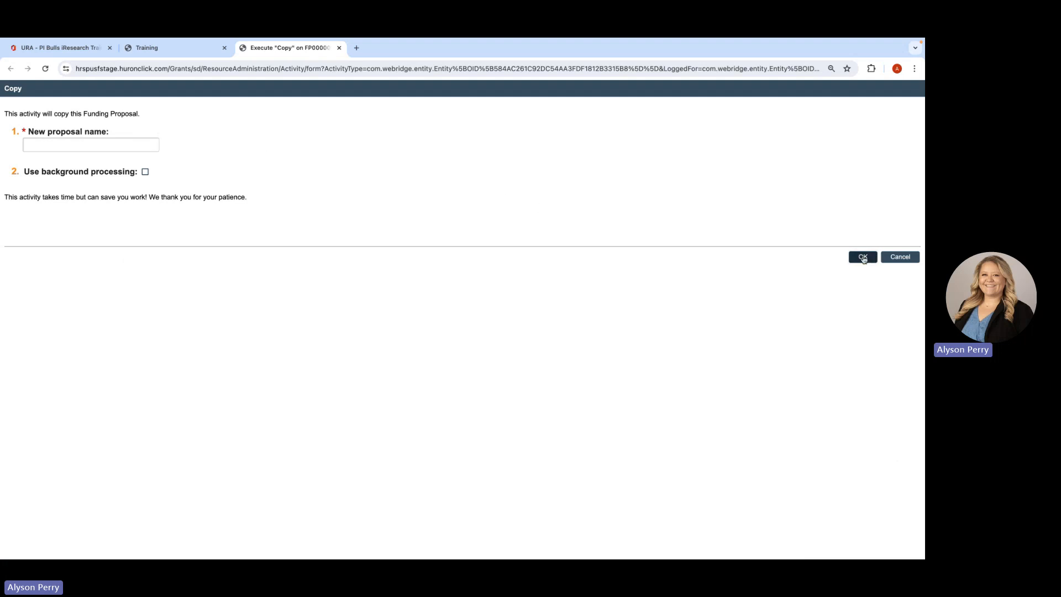
pyautogui.click(863, 258)
pyautogui.click(902, 296)
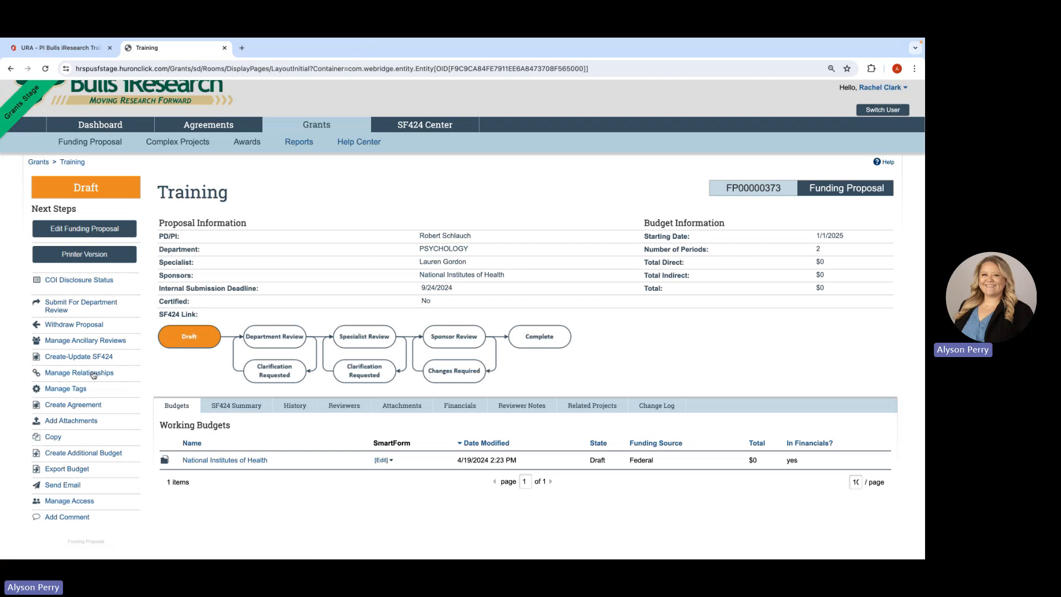
# - Examine the Manage Relationships form and its list of selectable related submissions, and cancel without linking any project
pyautogui.click(77, 374)
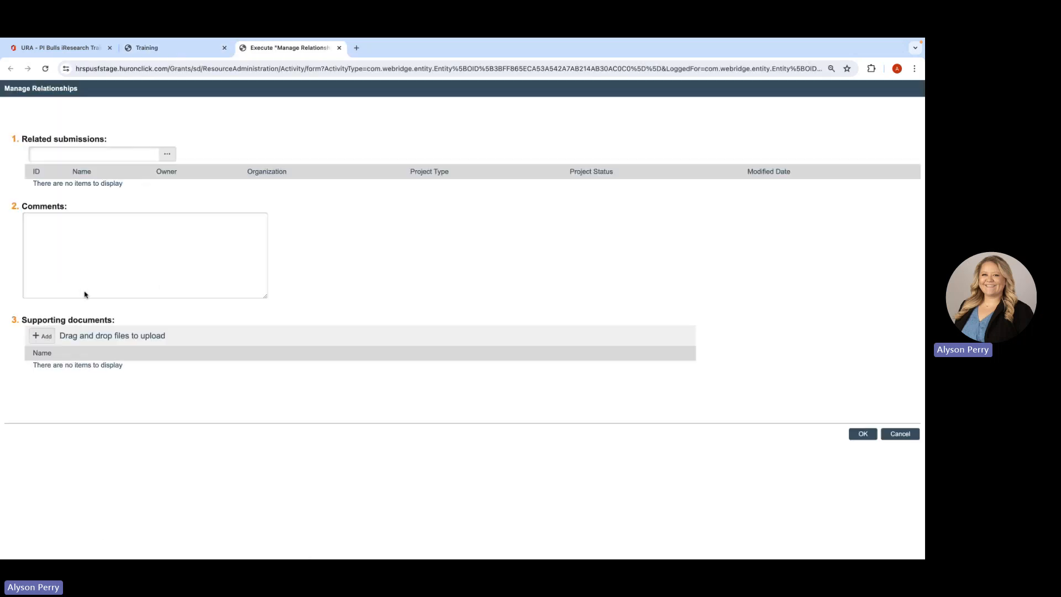
pyautogui.click(167, 154)
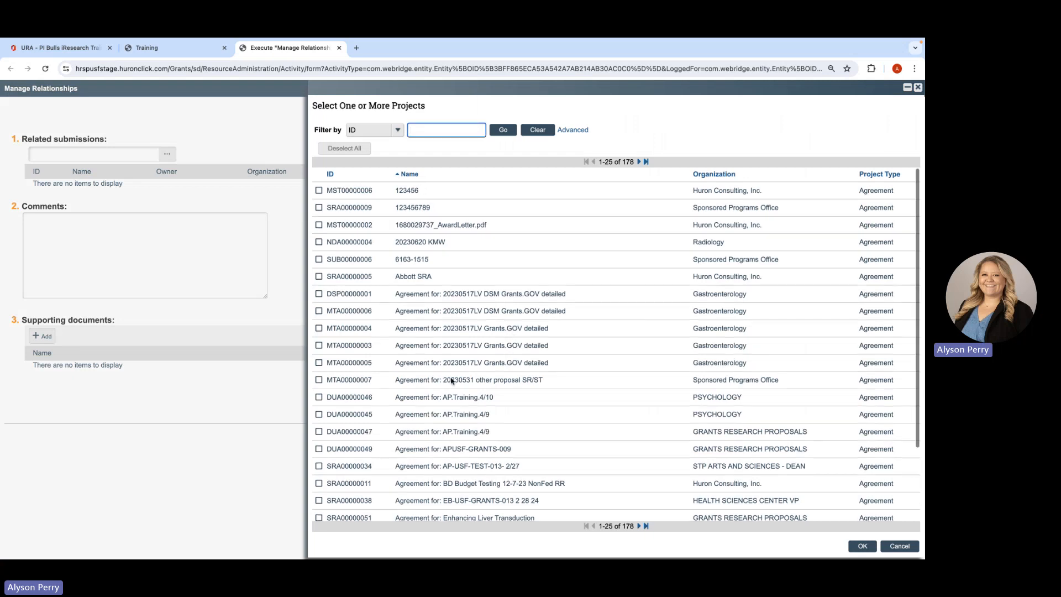
pyautogui.scroll(-3, 452, 382)
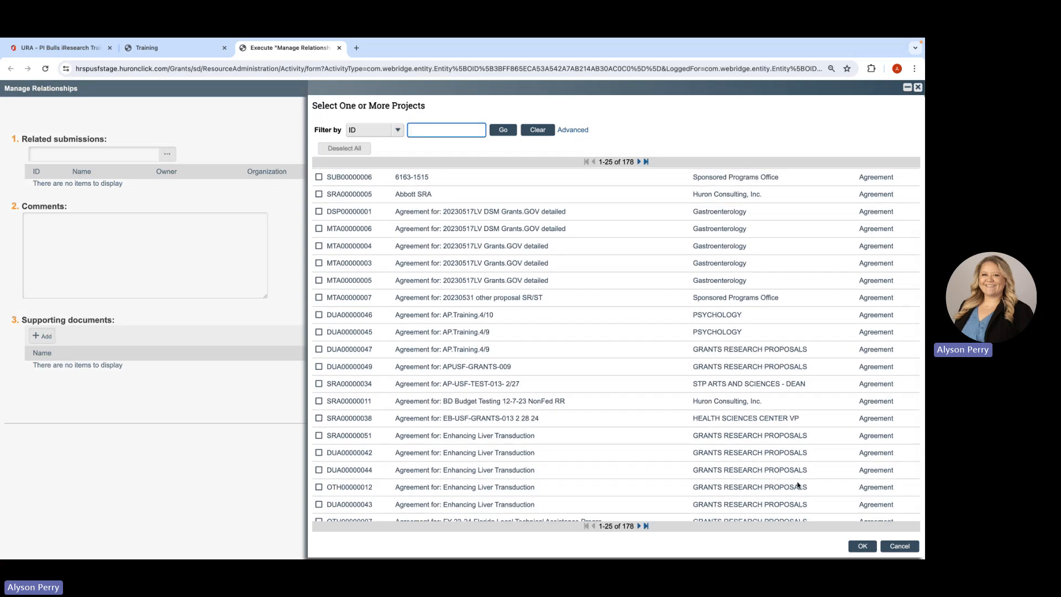
pyautogui.click(890, 546)
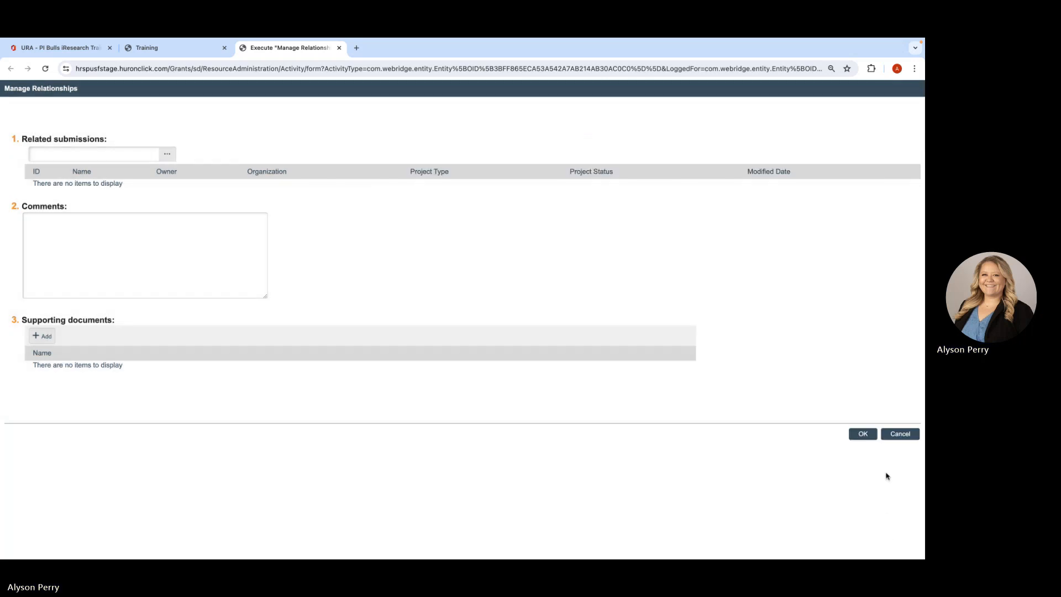
pyautogui.click(900, 435)
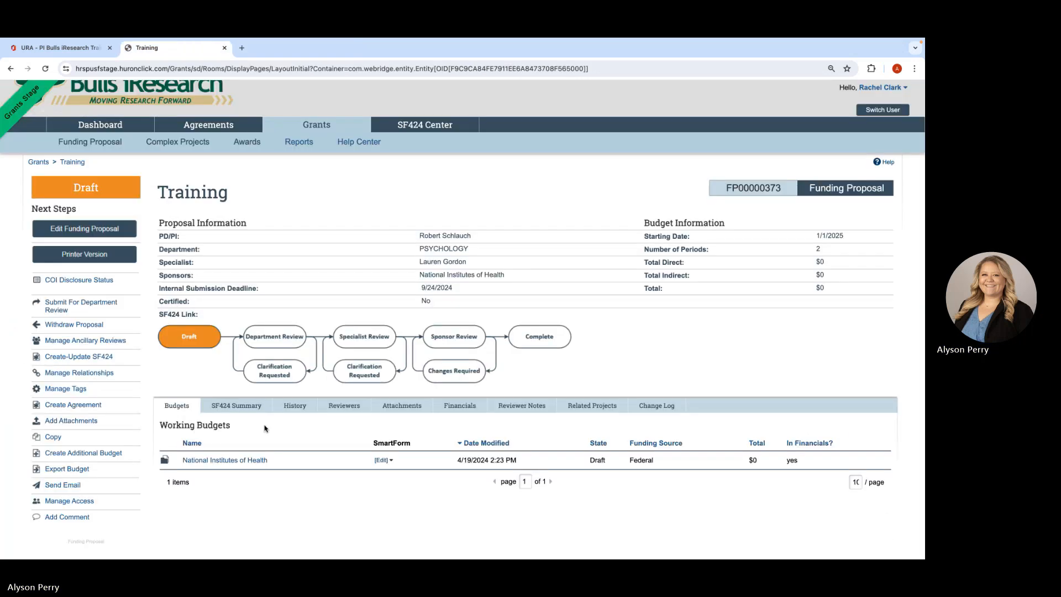
# - Examine the Create Agreement form and the Manage Tags form with its list of available tags, leaving both without changes
pyautogui.click(94, 406)
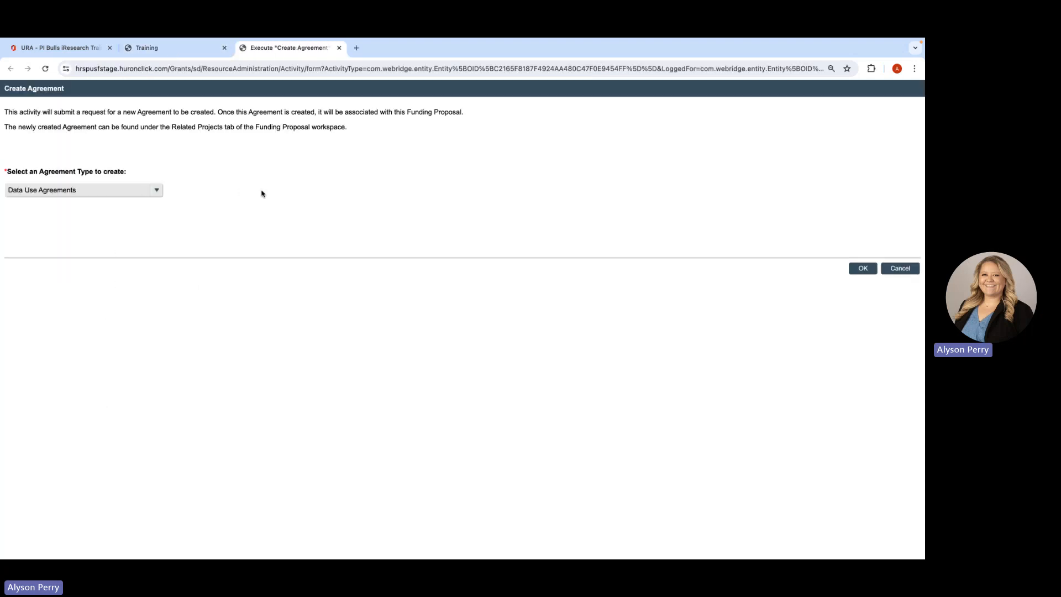
pyautogui.click(888, 270)
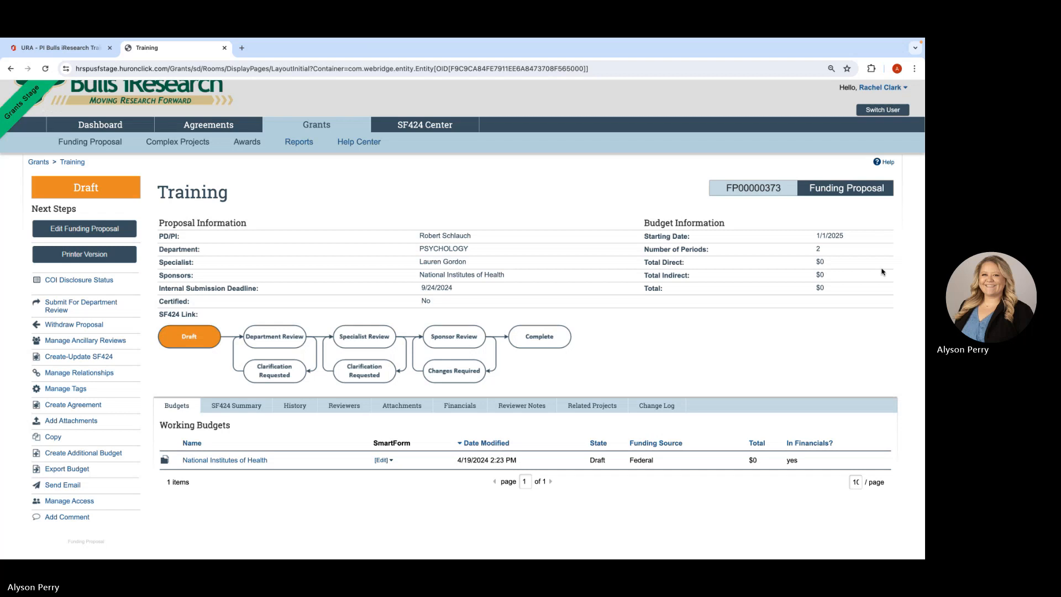
pyautogui.click(61, 390)
pyautogui.click(167, 132)
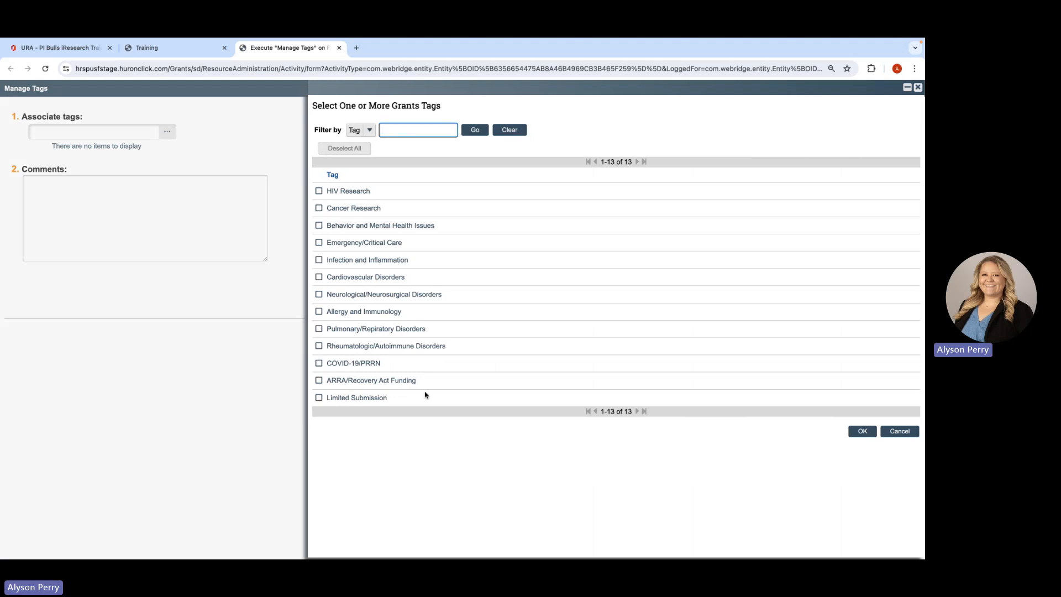
pyautogui.click(872, 433)
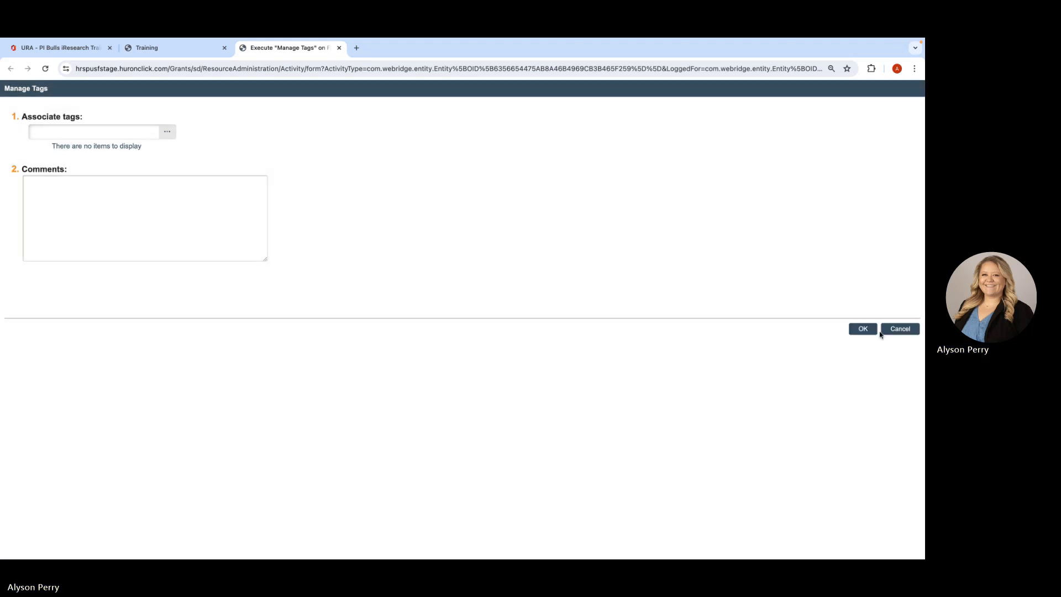
pyautogui.click(895, 334)
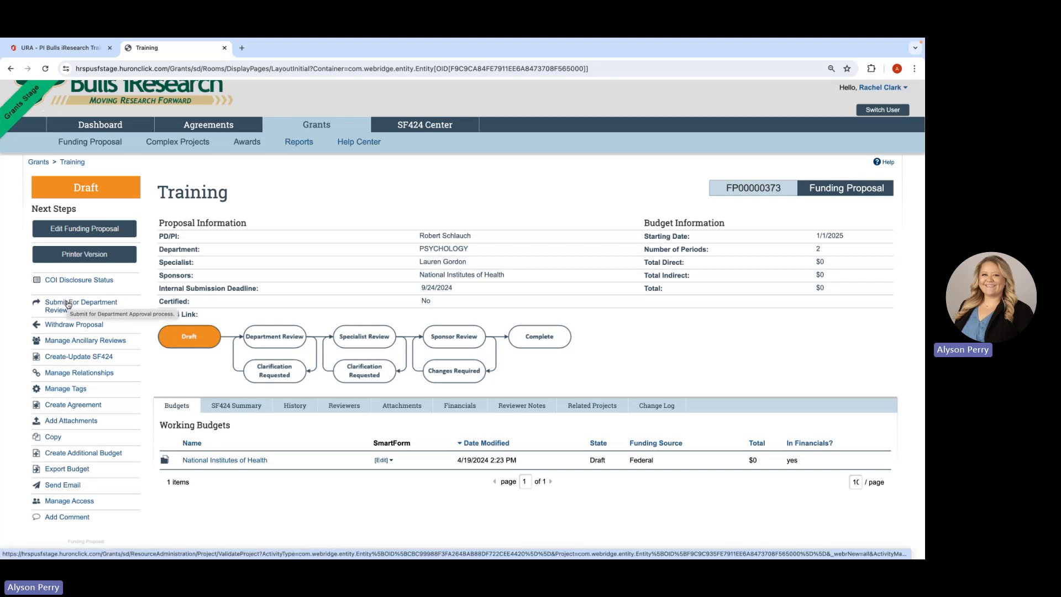
# - Review the printer version of the Training funding proposal and close it
pyautogui.click(76, 254)
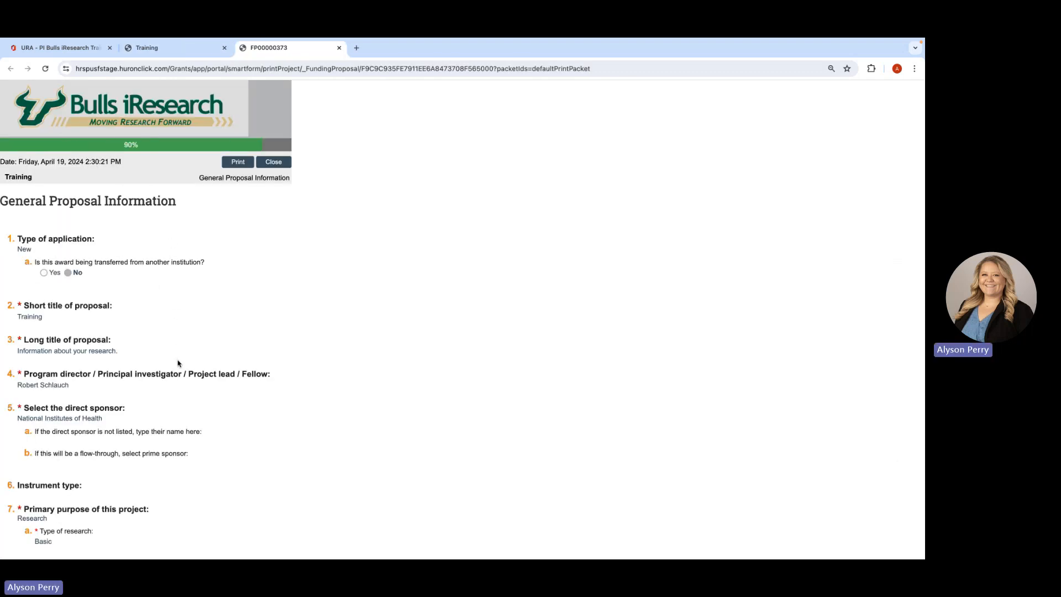
pyautogui.scroll(-5, 177, 363)
pyautogui.scroll(-20, 177, 359)
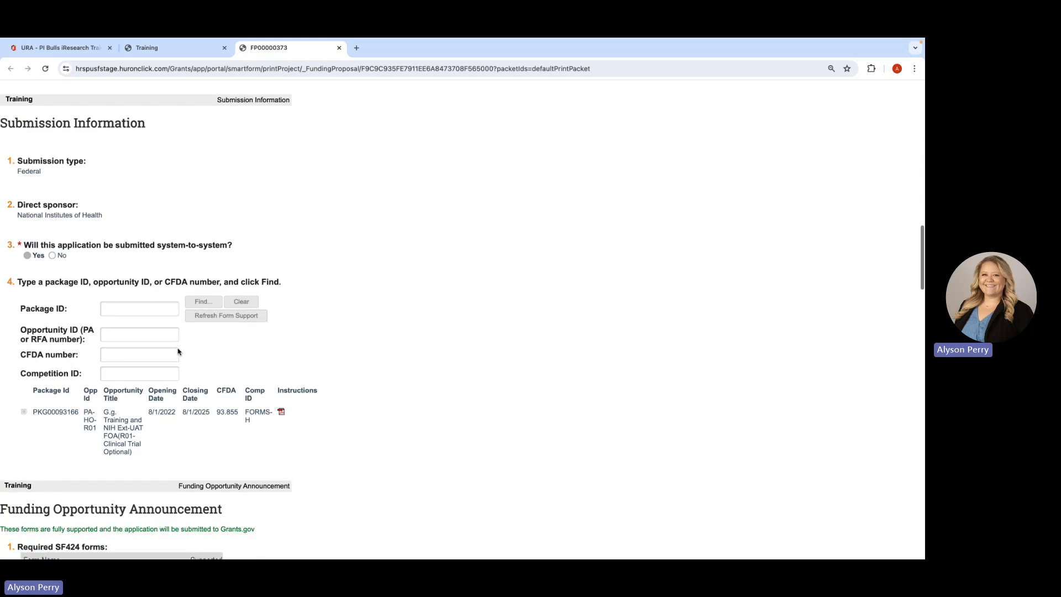
pyautogui.scroll(-10, 178, 351)
pyautogui.scroll(20, 177, 331)
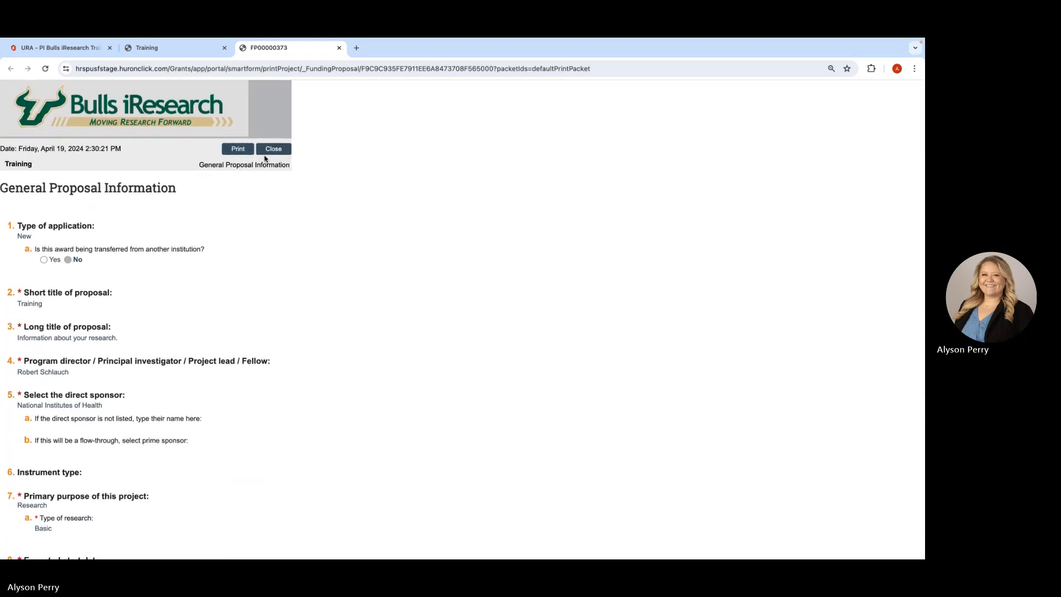
pyautogui.click(265, 155)
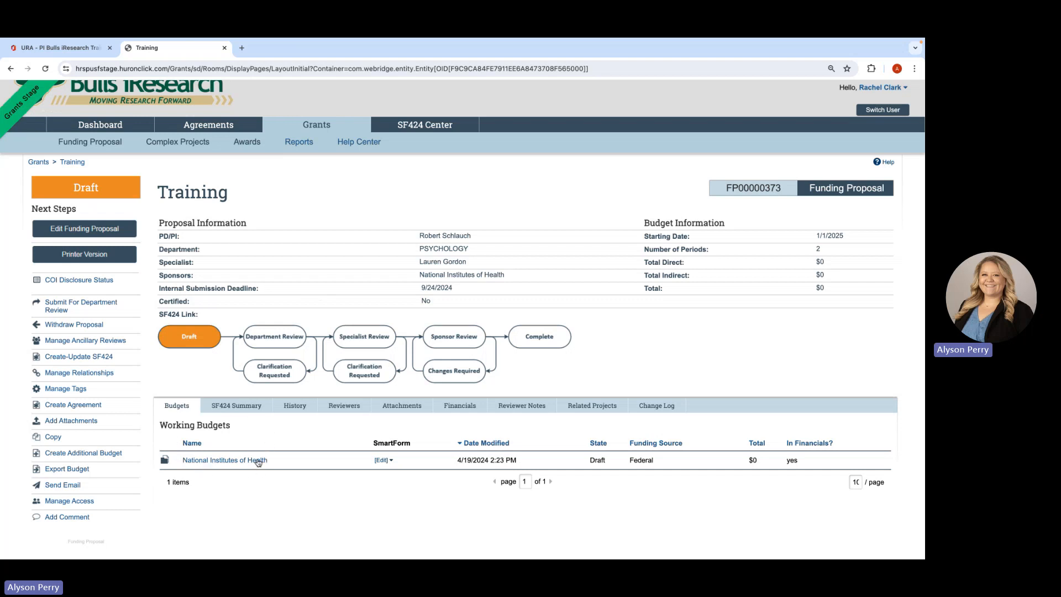
# - Open the National Institutes of Health working budget for editing and keep its title and principal investigator
pyautogui.click(219, 463)
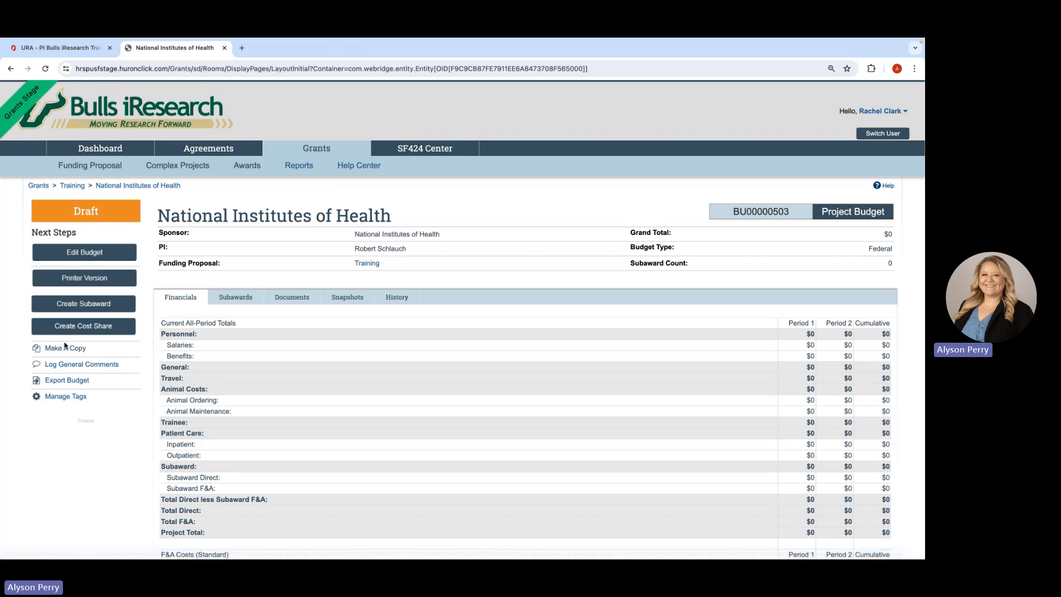
pyautogui.click(97, 256)
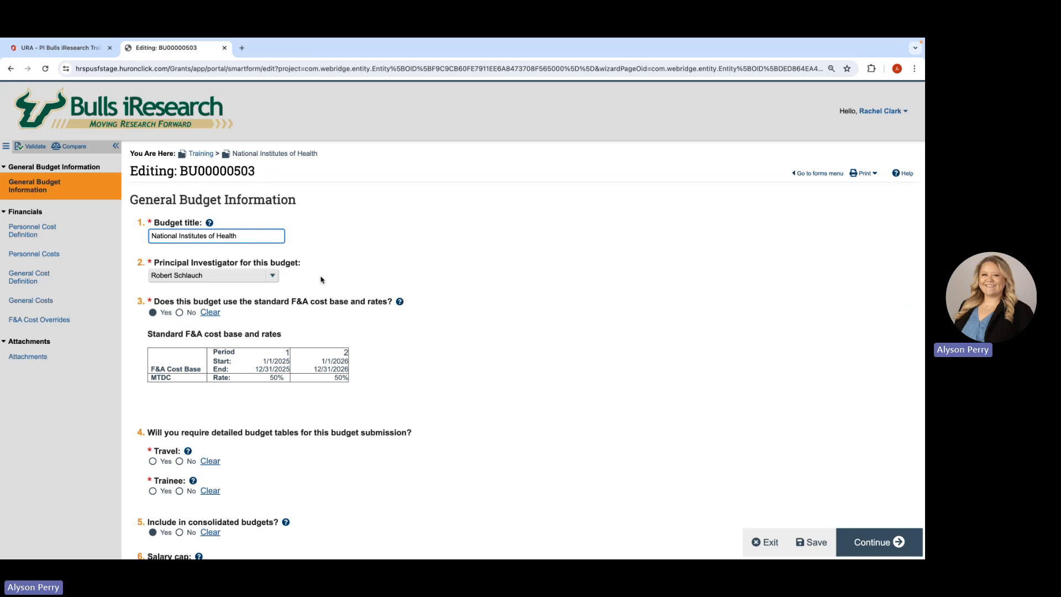
pyautogui.moveTo(254, 235); pyautogui.dragTo(196, 228)
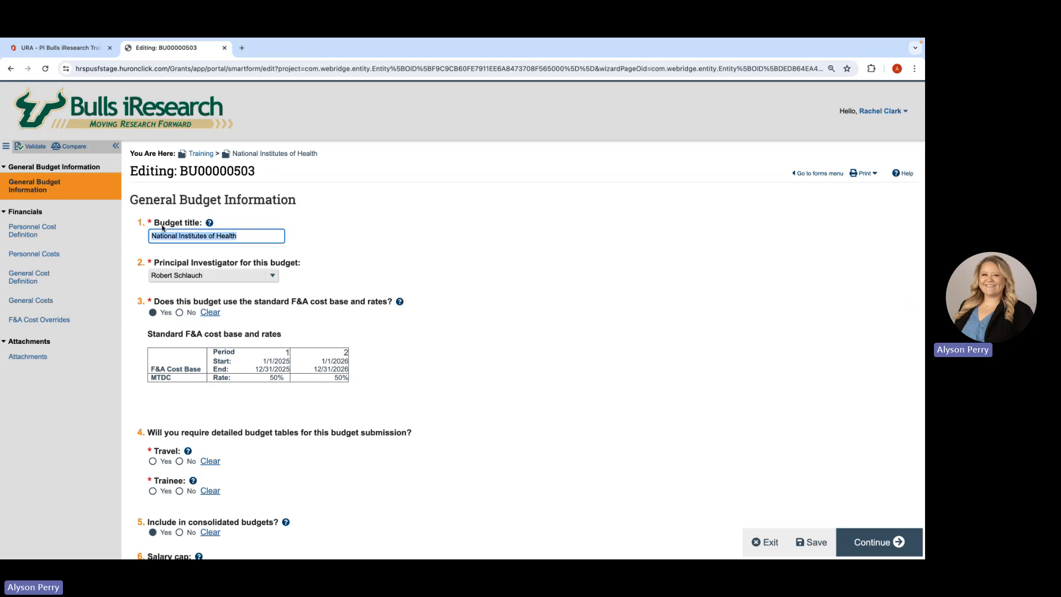
pyautogui.click(332, 264)
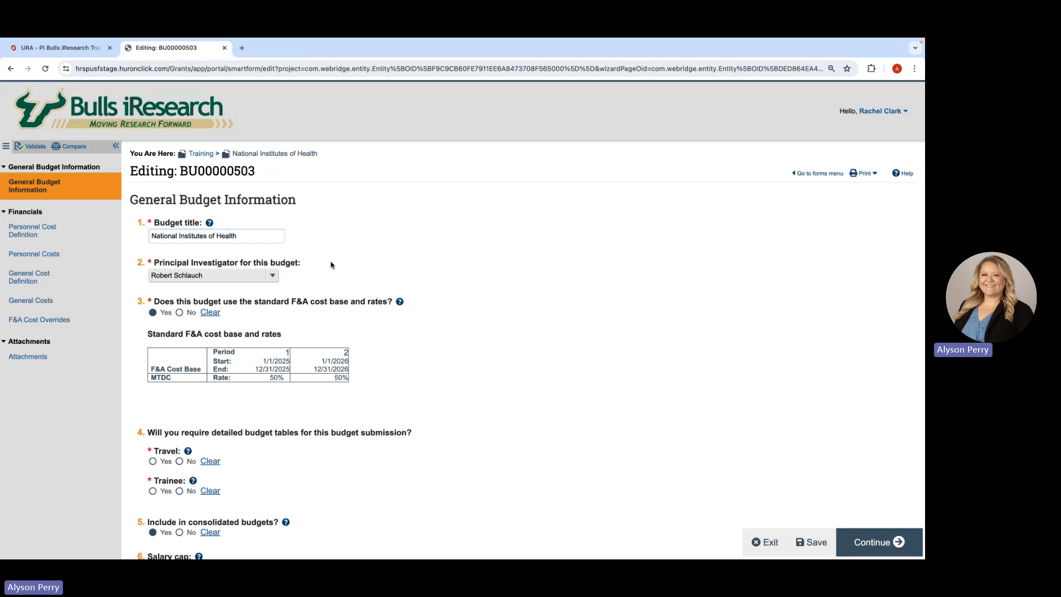
pyautogui.click(273, 276)
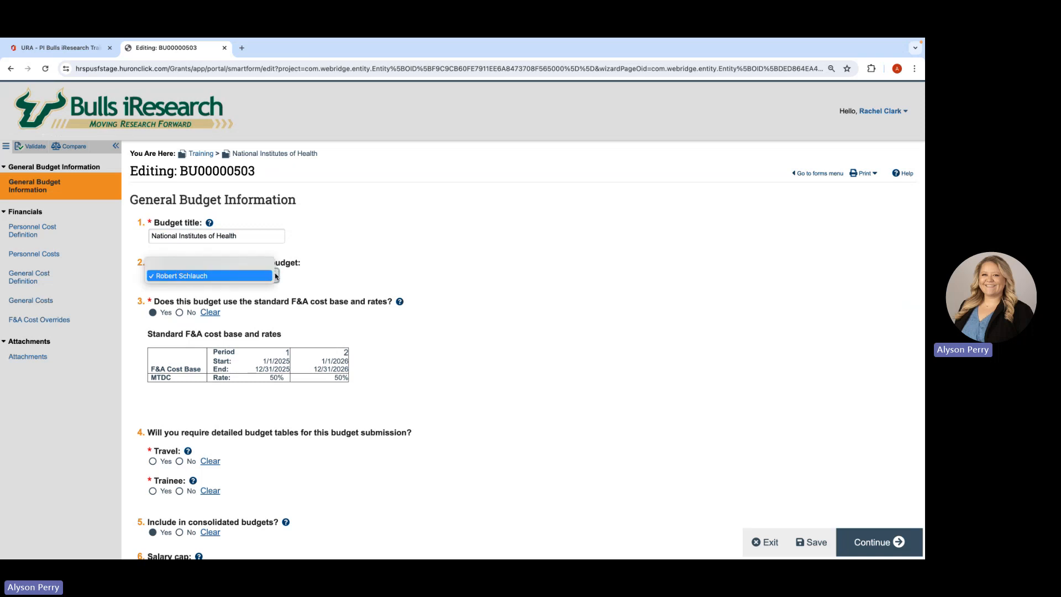
pyautogui.click(248, 277)
# - Try a non-standard F&A cost base of TDC at 50%, clear it, and return to the standard cost base and rates
pyautogui.scroll(-1, 236, 329)
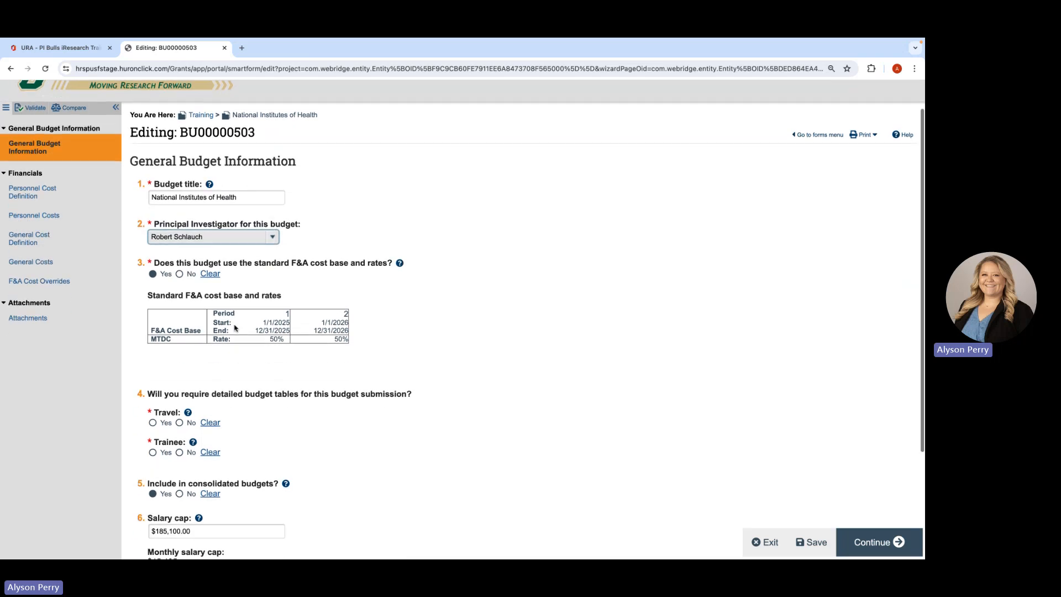
pyautogui.click(179, 274)
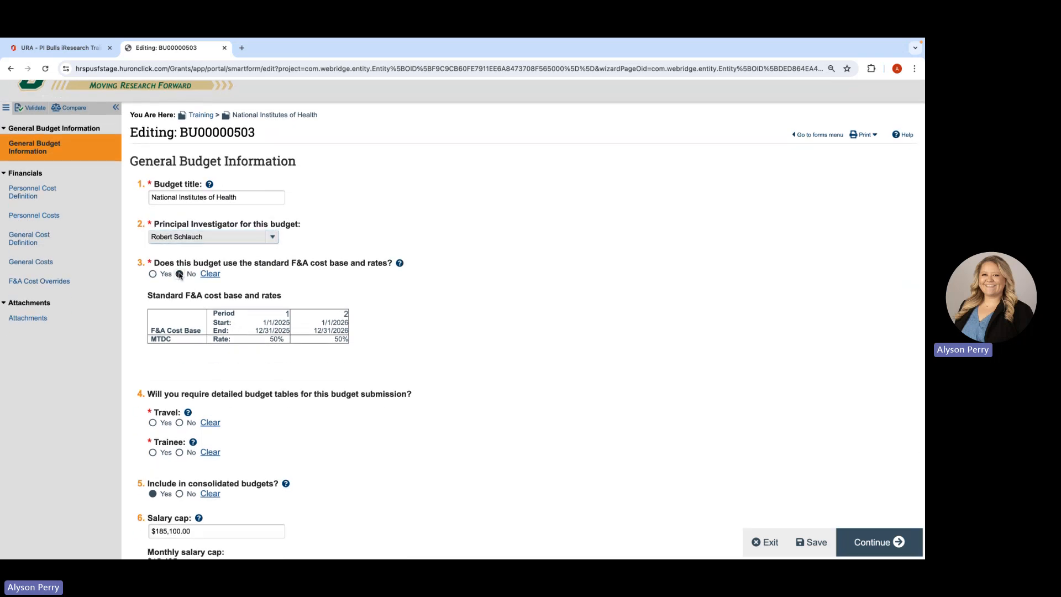
pyautogui.scroll(-1, 212, 369)
pyautogui.click(213, 368)
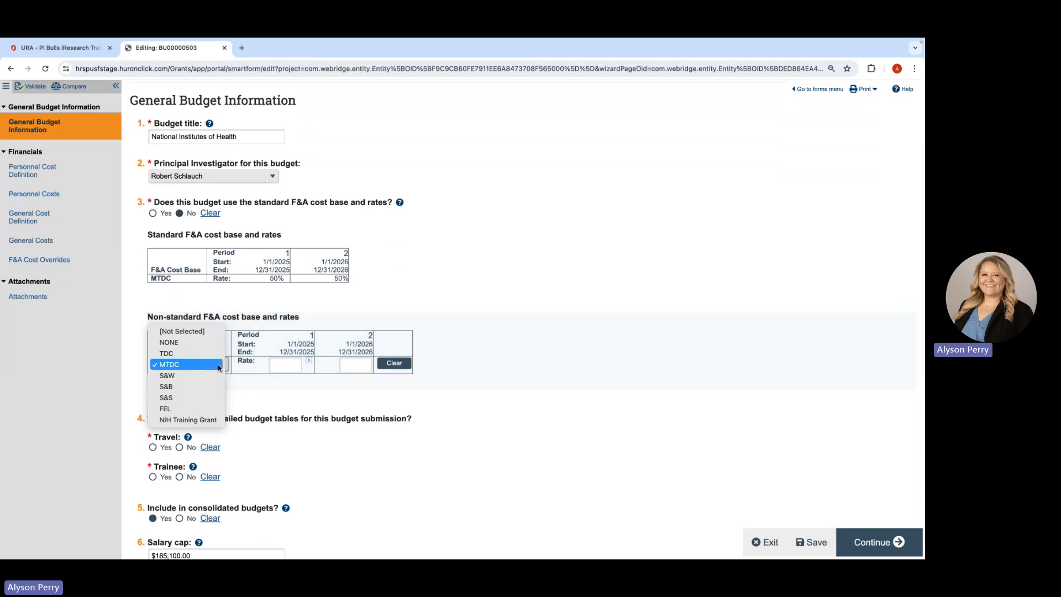
pyautogui.click(190, 354)
pyautogui.click(282, 363)
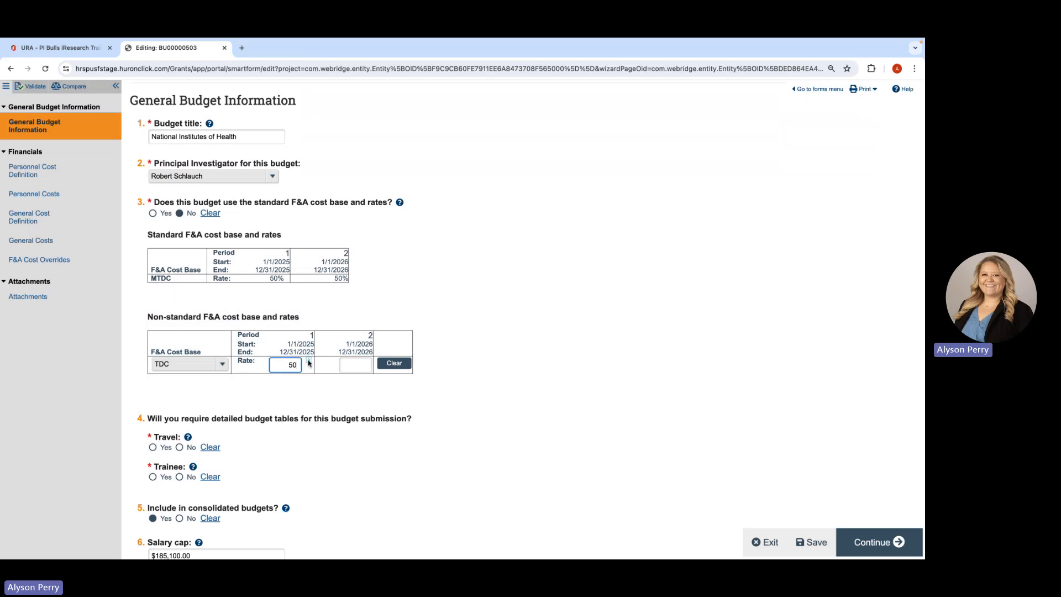
pyautogui.write('50')
pyautogui.click(309, 362)
pyautogui.click(393, 364)
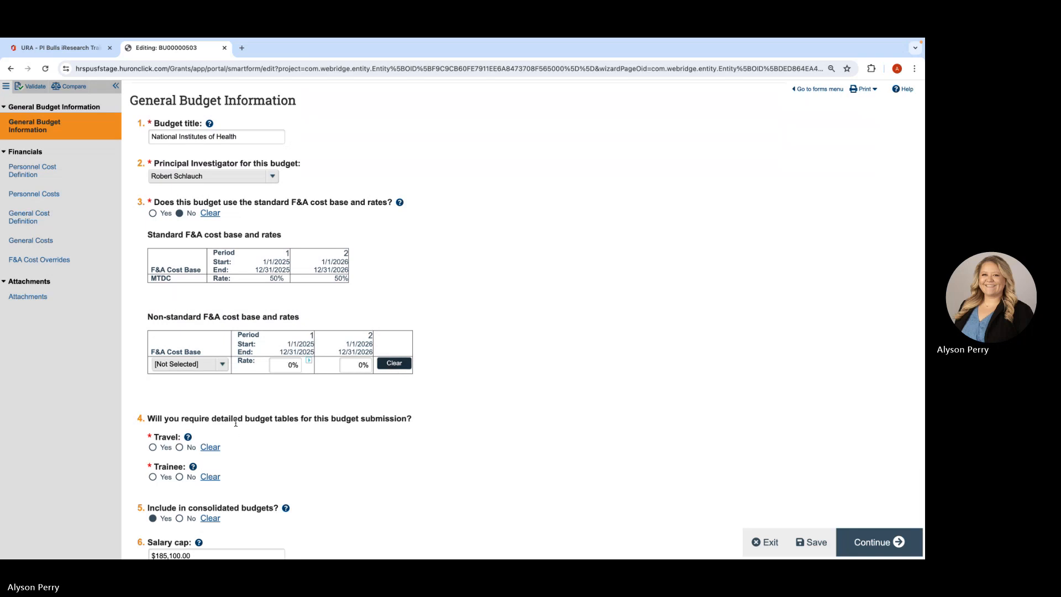
pyautogui.click(153, 213)
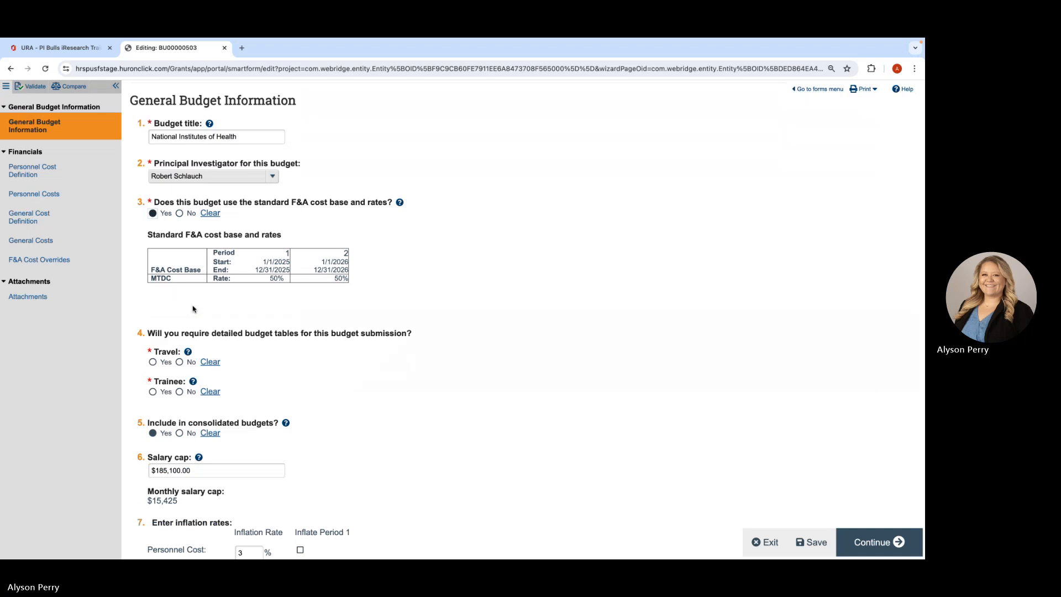
# - Answer No for detailed Travel and Trainee budget tables in the General Budget Information
pyautogui.scroll(-2, 166, 296)
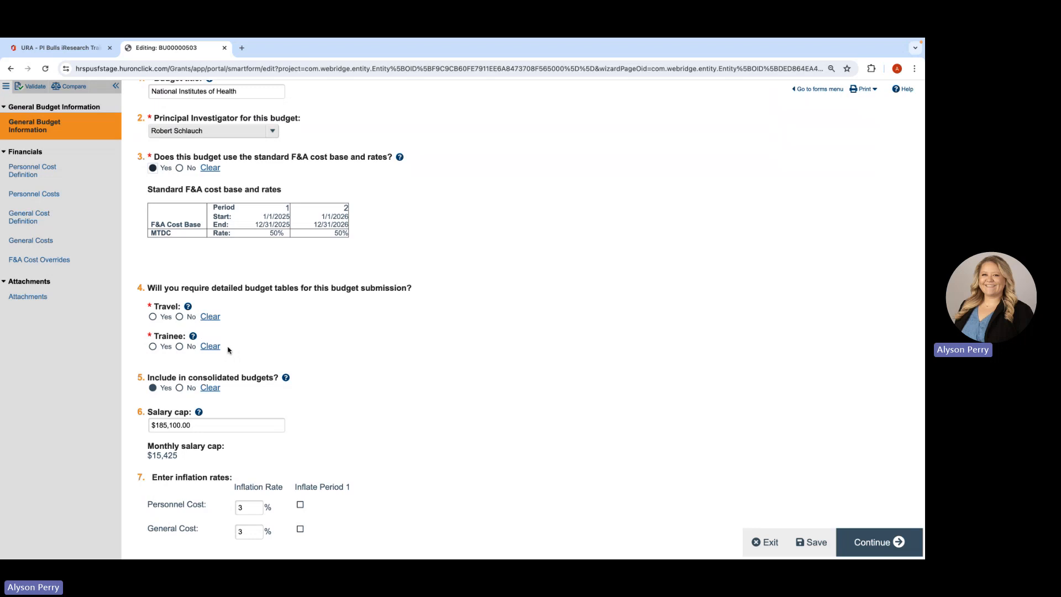
pyautogui.click(179, 346)
pyautogui.click(180, 317)
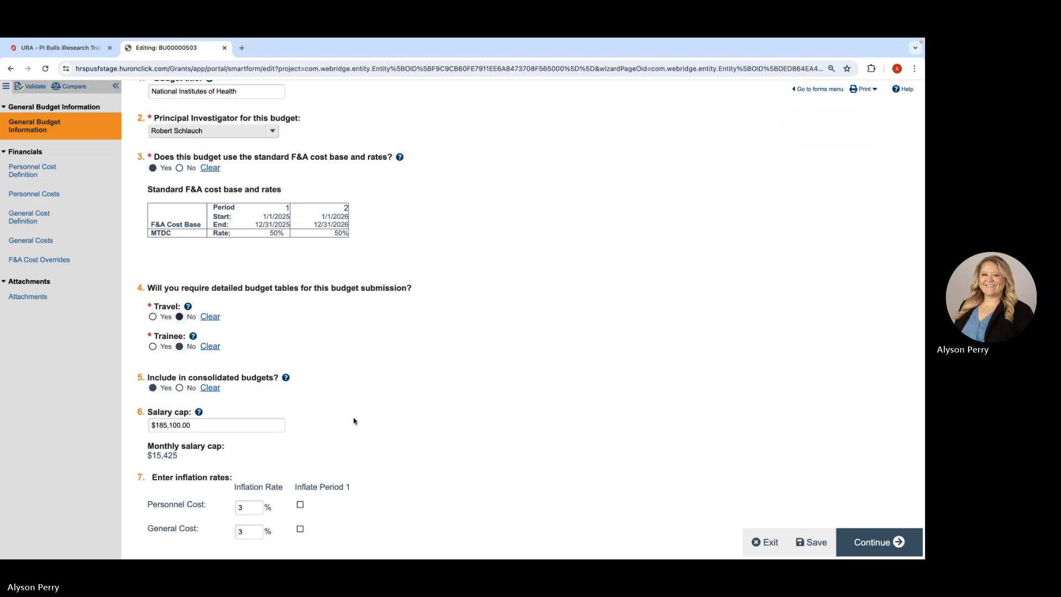
# - Continue to the Personnel Cost Definition page and import the proposal personnel into the budget
pyautogui.scroll(-1, 354, 421)
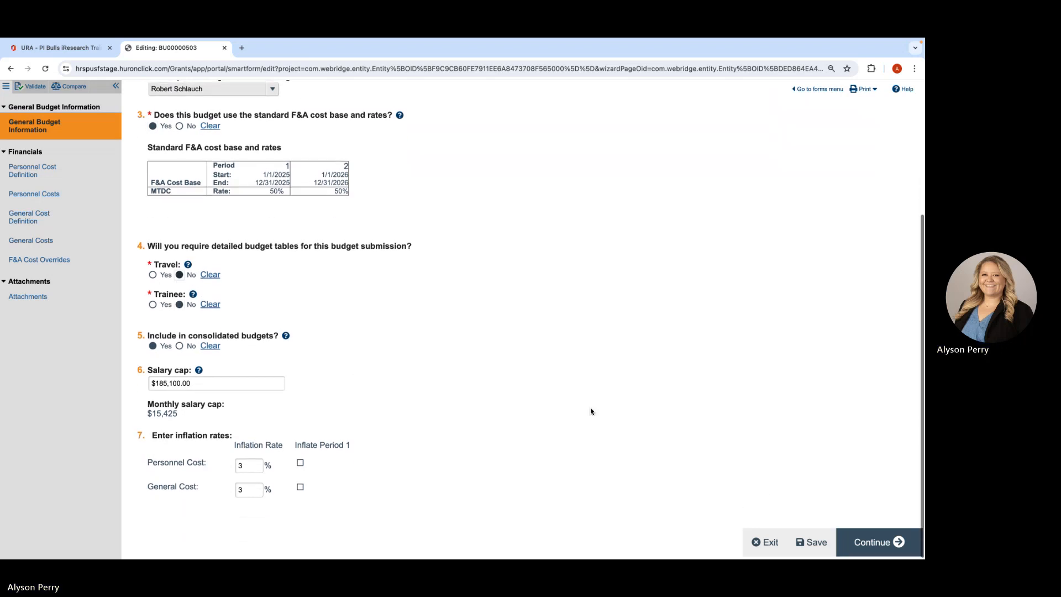
pyautogui.click(887, 543)
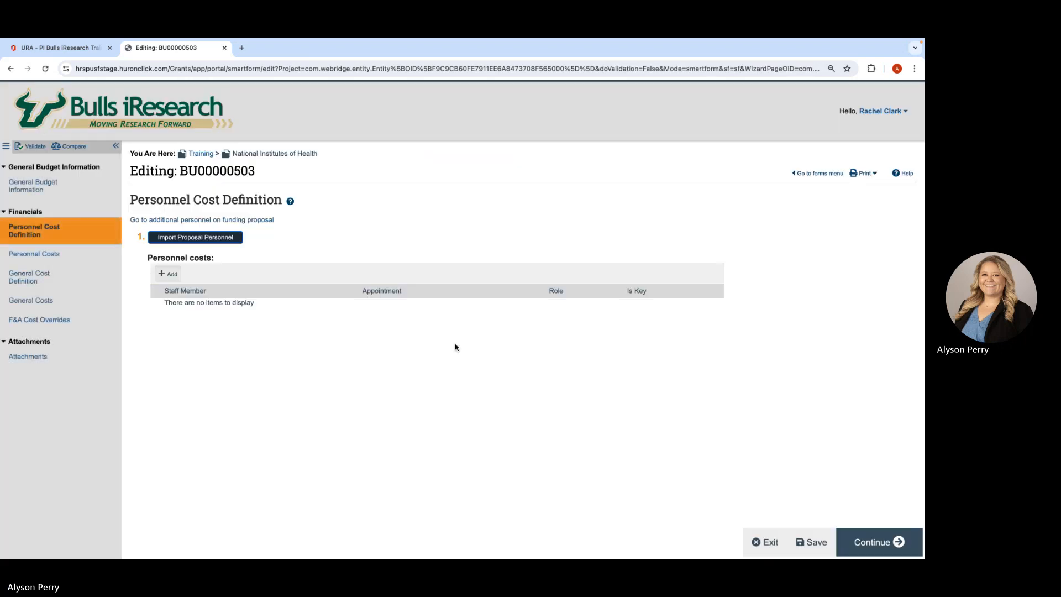
pyautogui.click(177, 237)
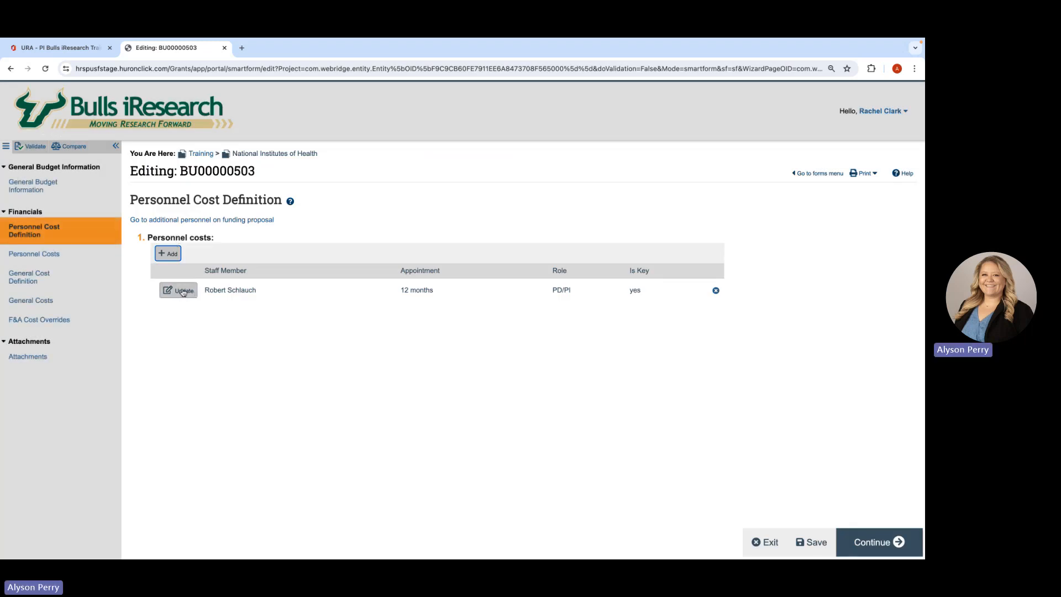
# - Edit the principal investigator's personnel cost, trying a 9-month appointment before returning to 12 months, and answer No for applying the inflation rate
pyautogui.click(183, 292)
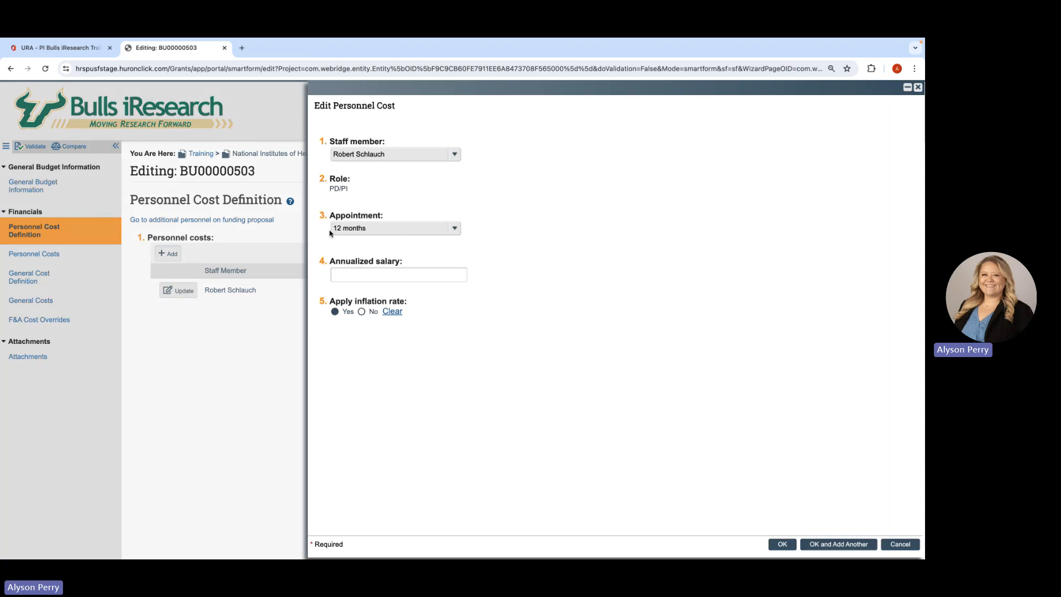
pyautogui.click(372, 231)
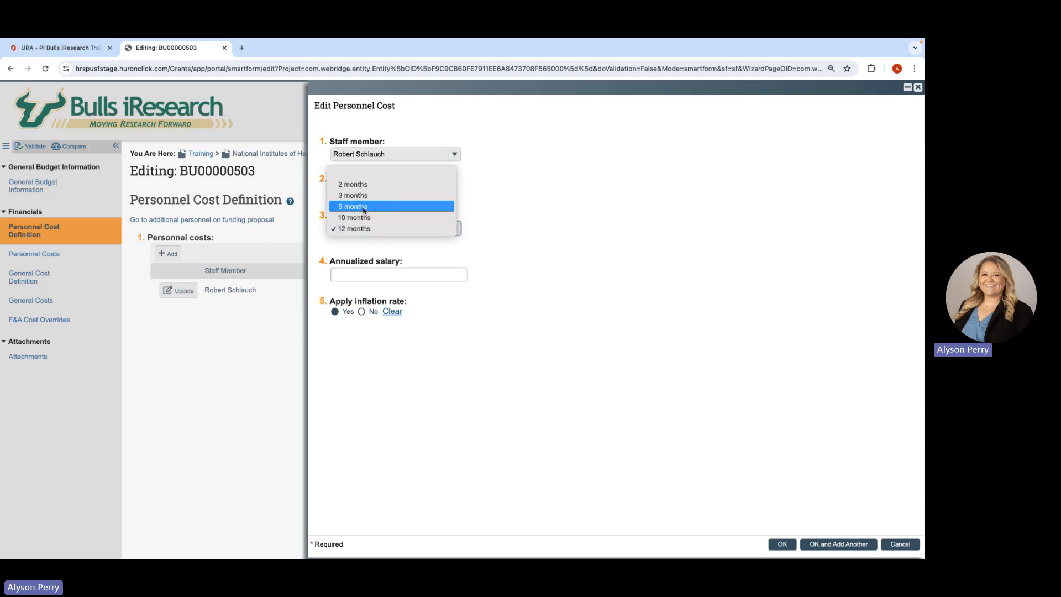
pyautogui.click(364, 206)
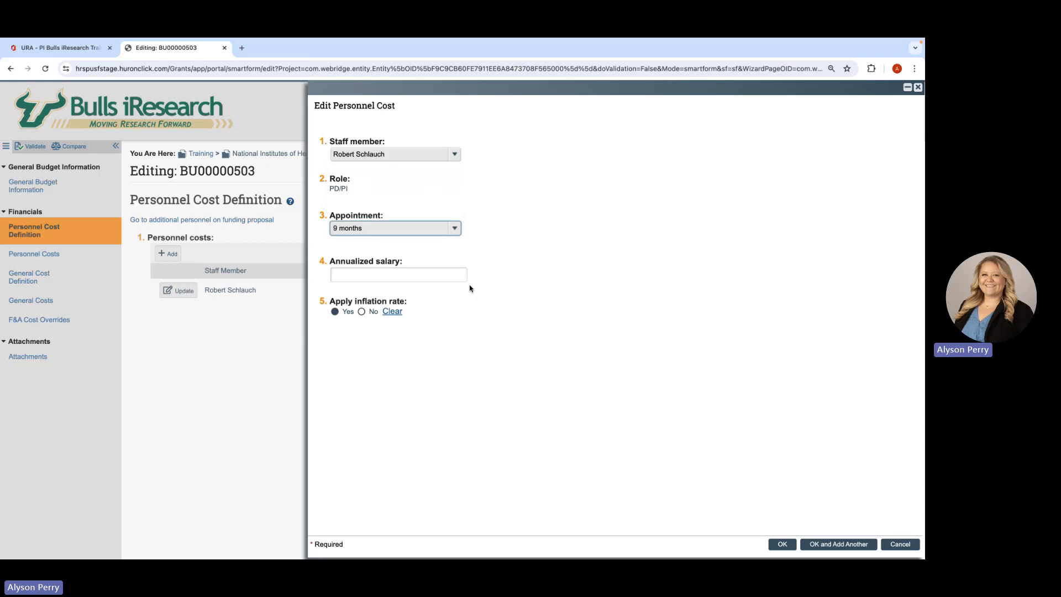
pyautogui.click(441, 224)
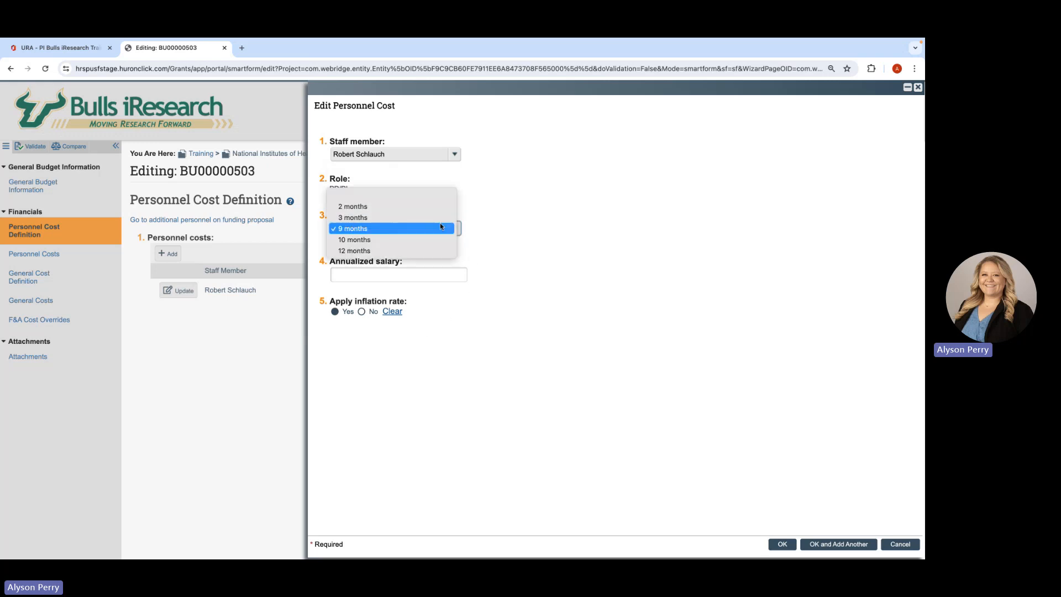
pyautogui.click(402, 253)
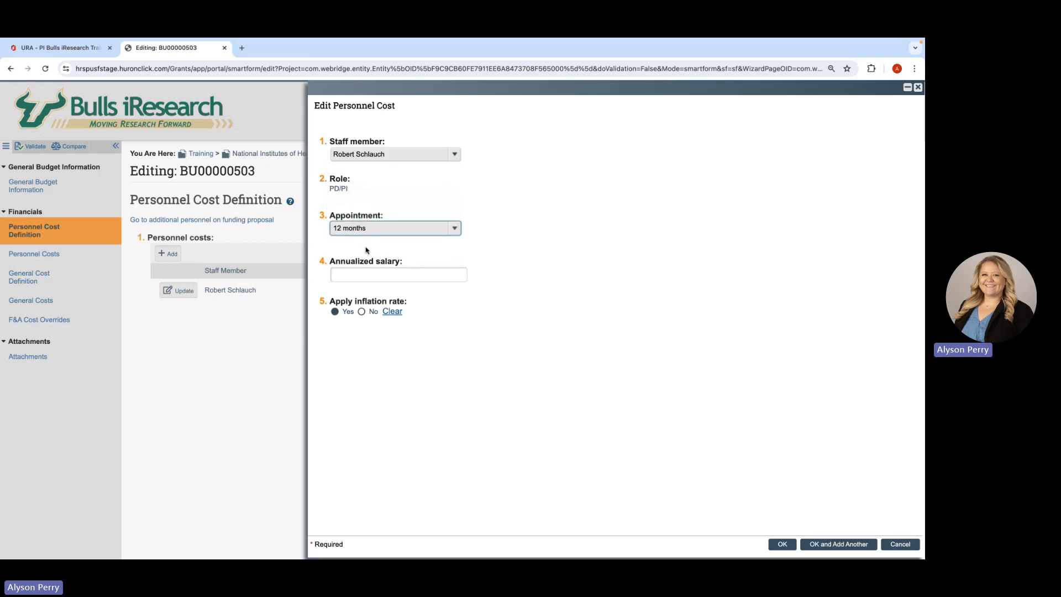
pyautogui.click(362, 312)
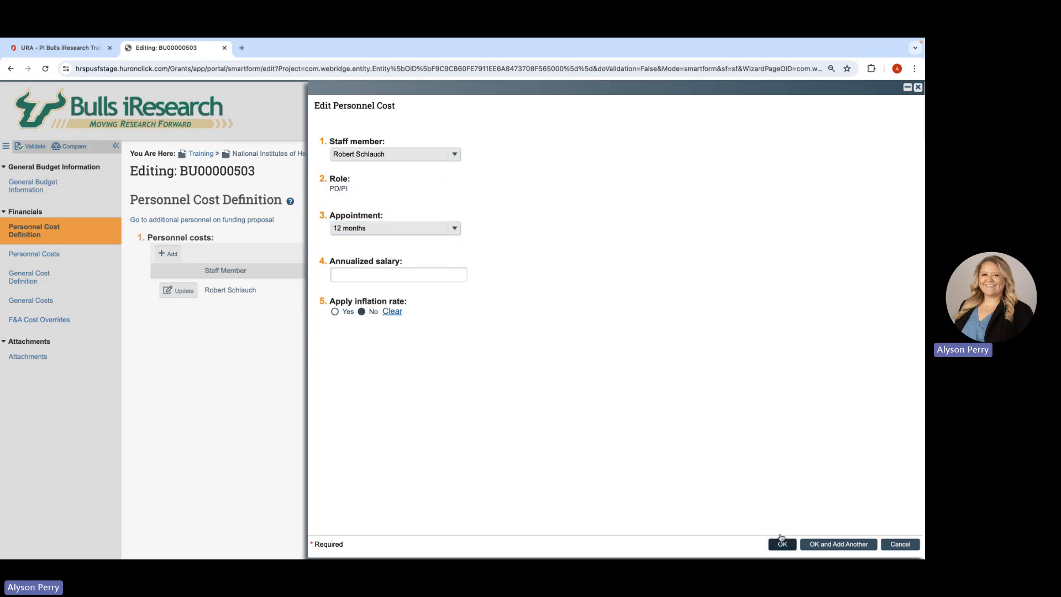
pyautogui.click(784, 545)
pyautogui.click(870, 544)
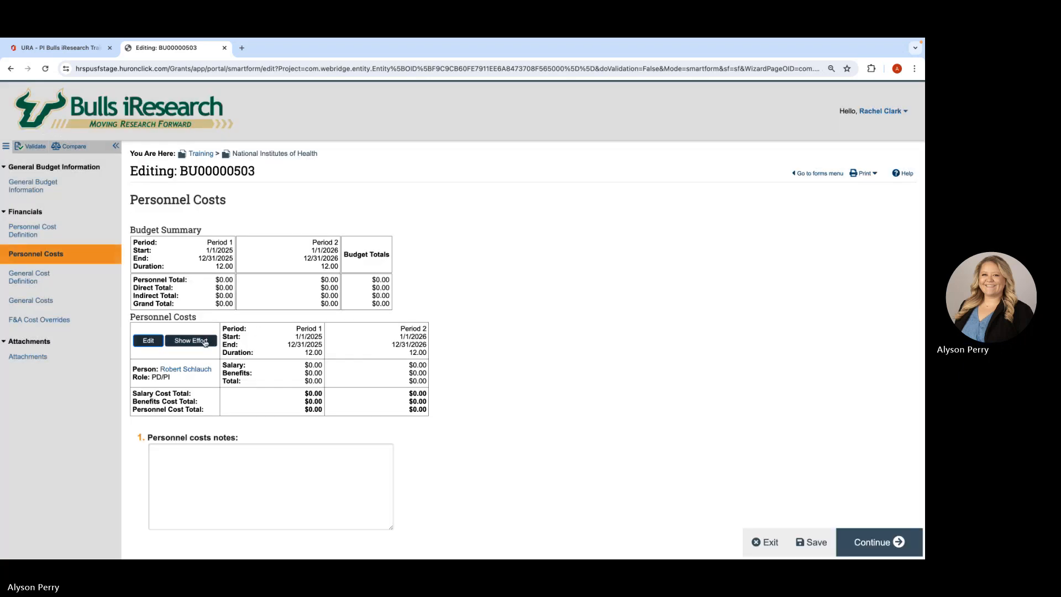
pyautogui.click(157, 342)
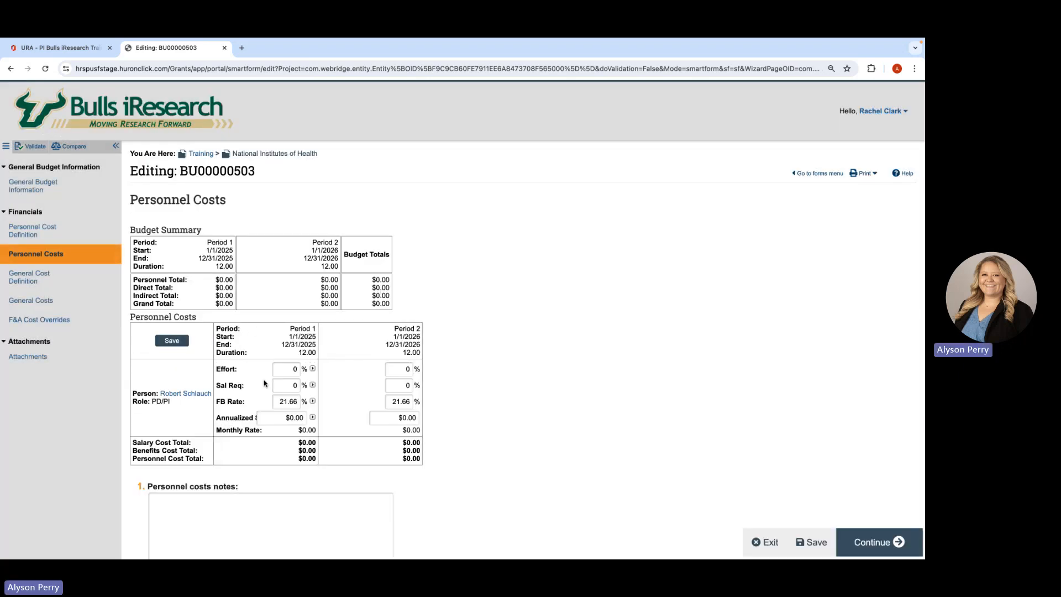
pyautogui.click(50, 234)
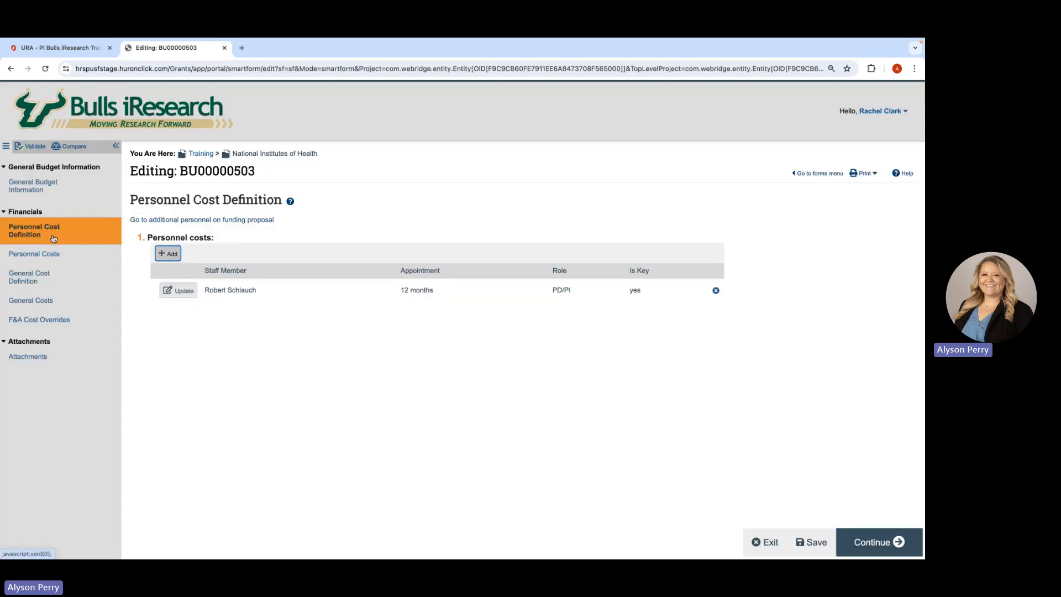
# - Set the principal investigator's annualized salary to 100000 in the personnel cost definition
pyautogui.click(178, 290)
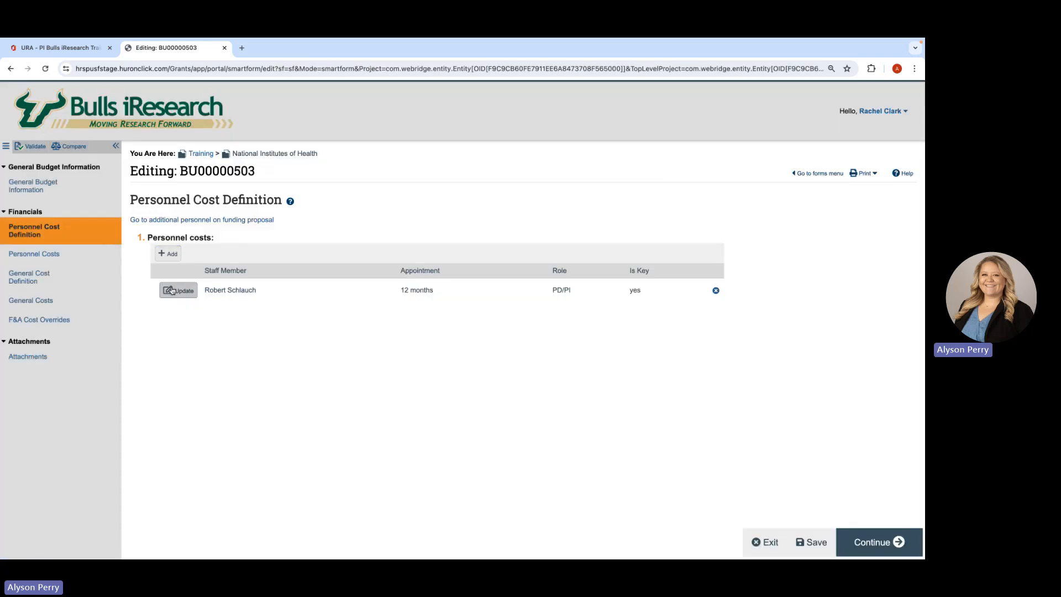
pyautogui.click(367, 272)
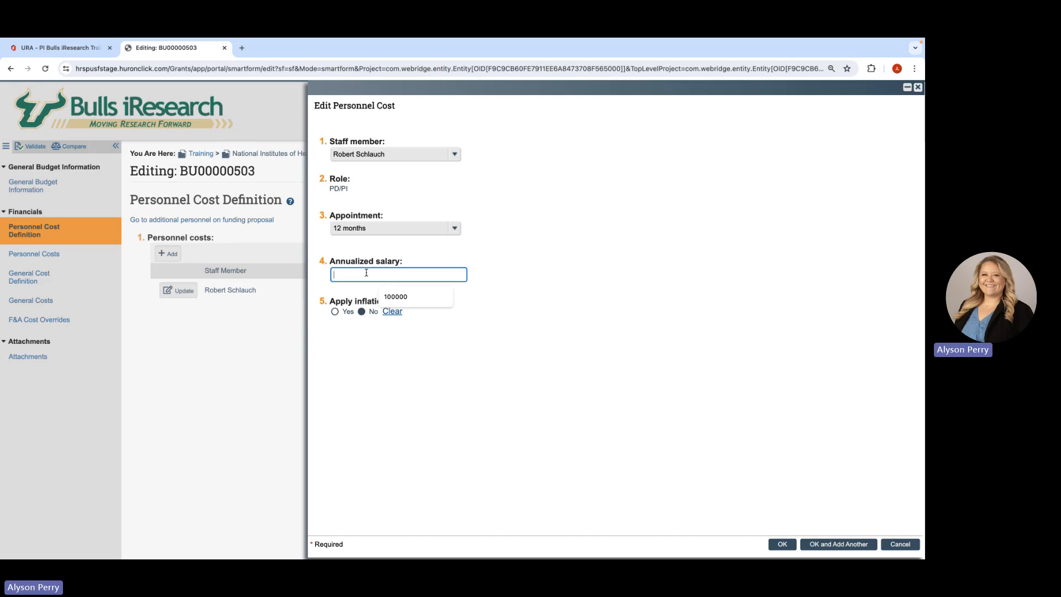
pyautogui.write('100000')
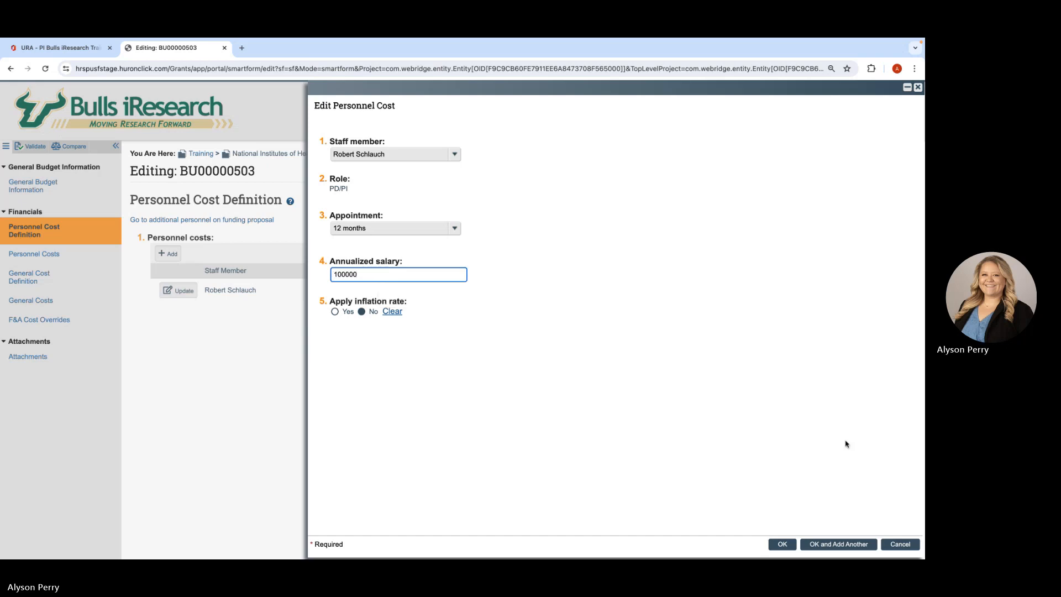
pyautogui.click(786, 543)
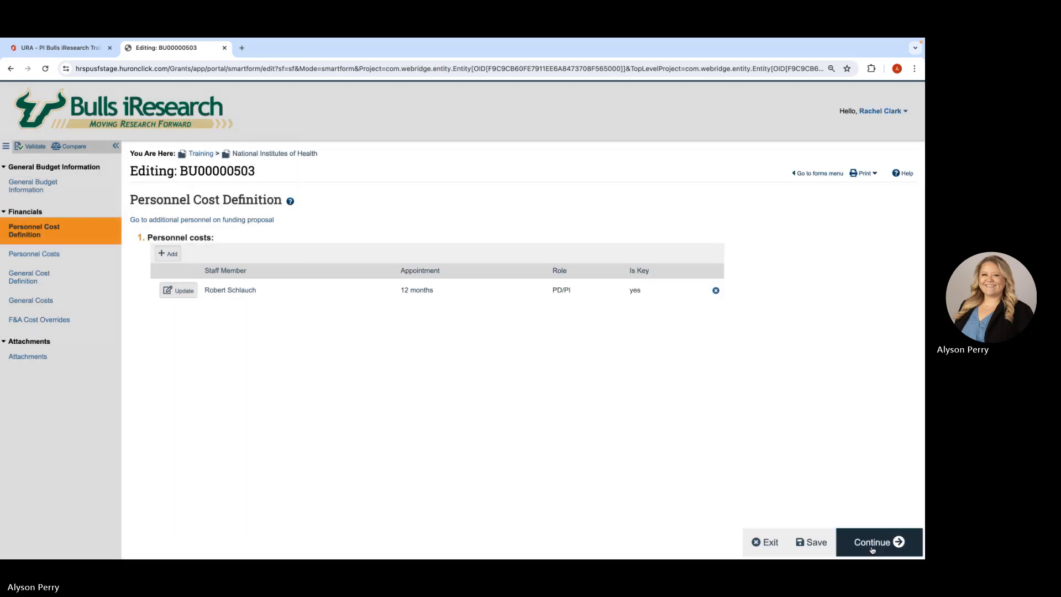
# - In Personnel Costs, set the principal investigator's effort and salary requested to 50% for both periods and save
pyautogui.click(872, 544)
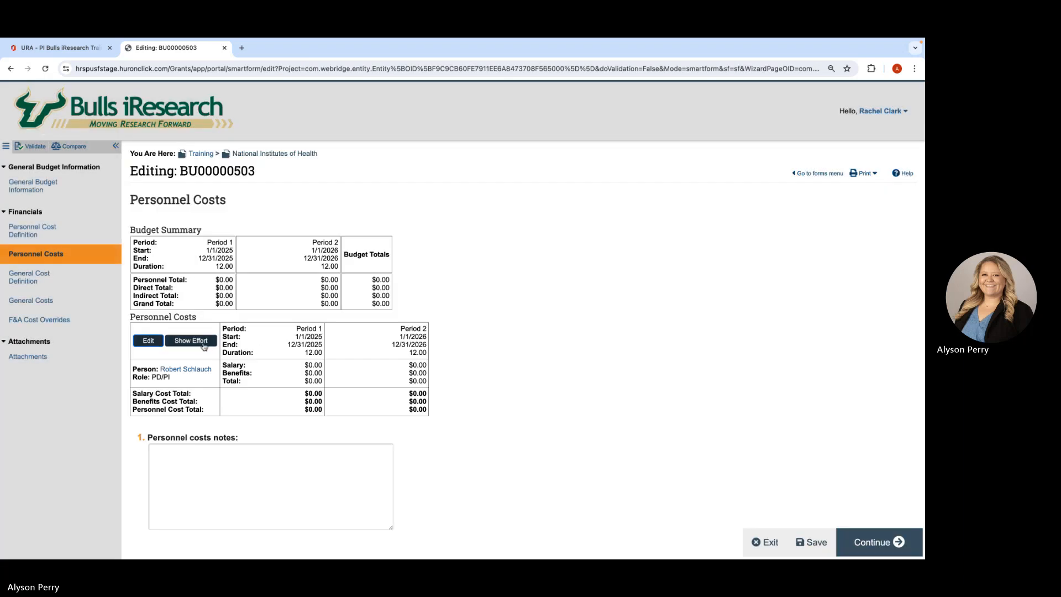
pyautogui.click(157, 341)
pyautogui.click(293, 369)
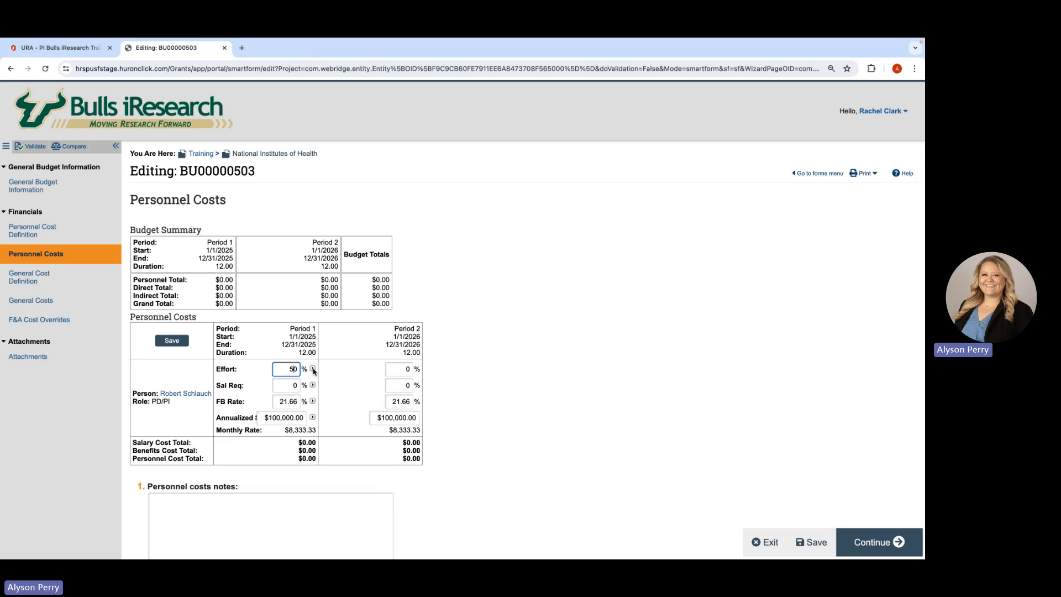
pyautogui.click(313, 369)
pyautogui.click(294, 384)
pyautogui.click(313, 385)
pyautogui.click(171, 341)
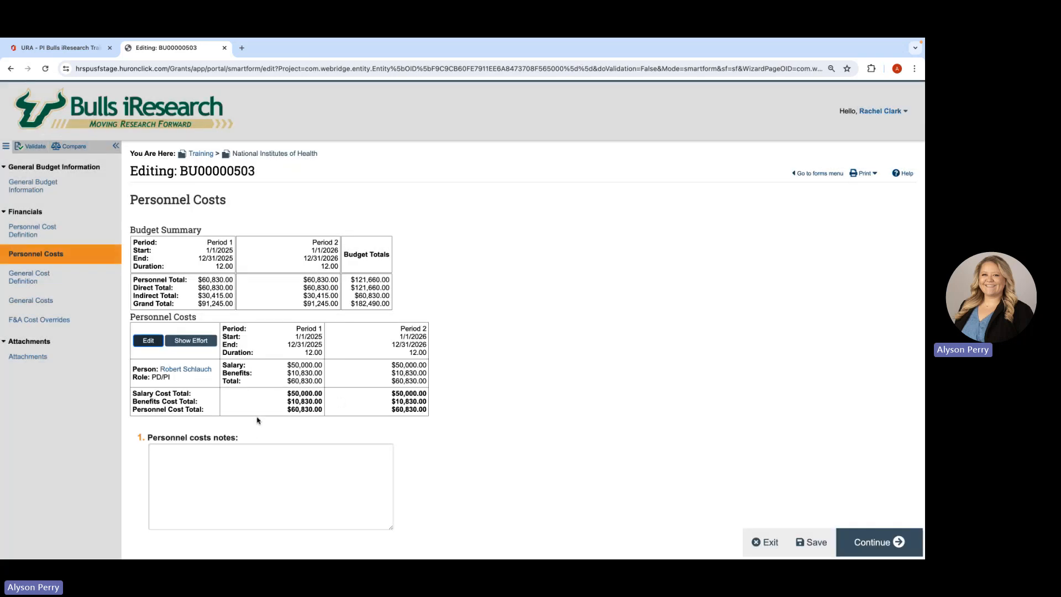
# - Add an Equipment general cost of $5000 described as "One time purchase" with no inflation, and start another cost entry
pyautogui.click(876, 542)
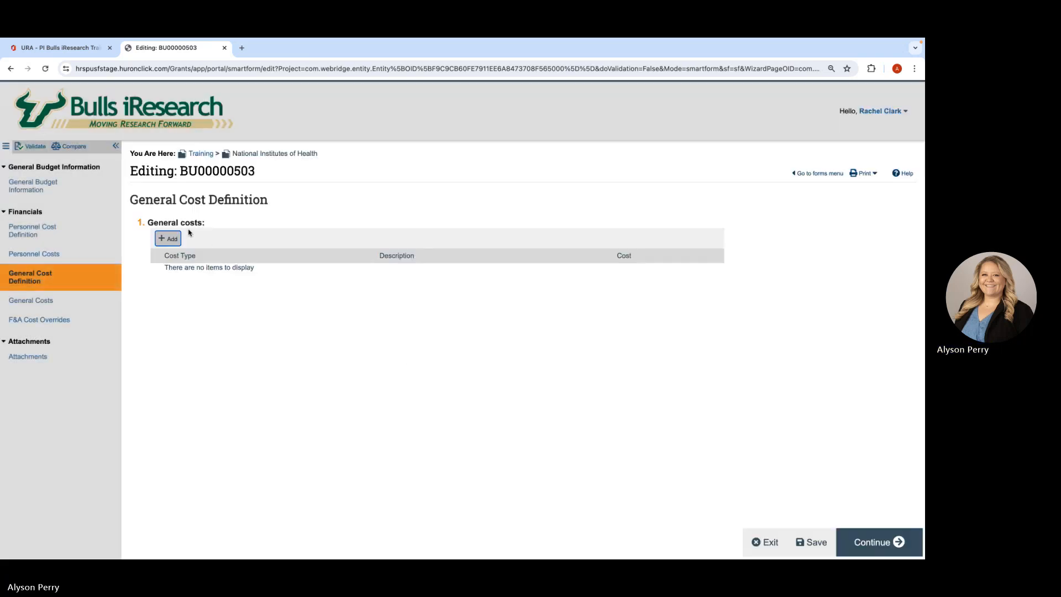
pyautogui.click(172, 238)
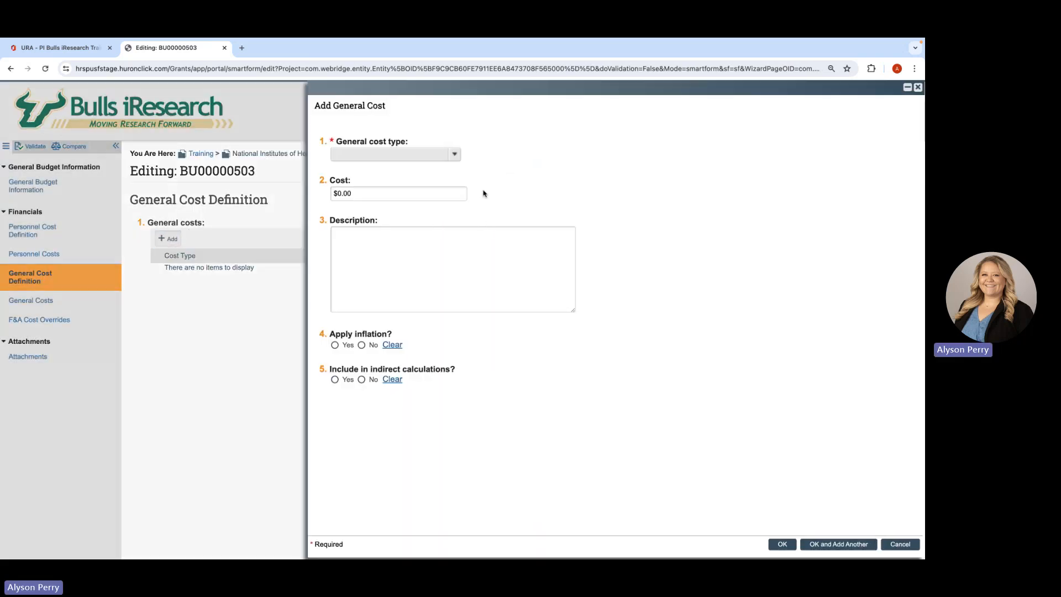
pyautogui.click(455, 154)
pyautogui.click(410, 211)
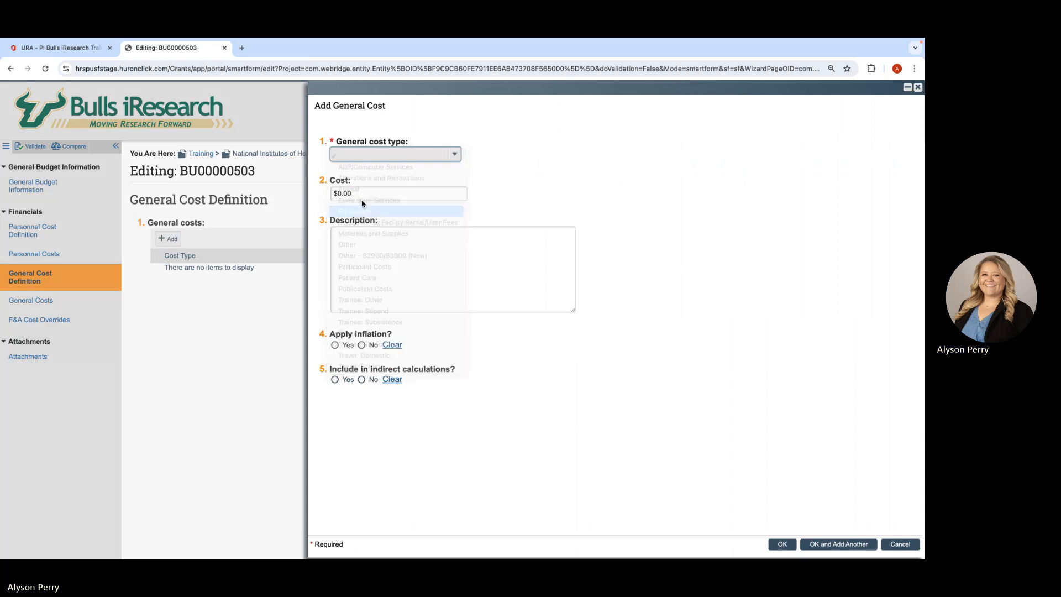
pyautogui.click(339, 193)
pyautogui.write('500')
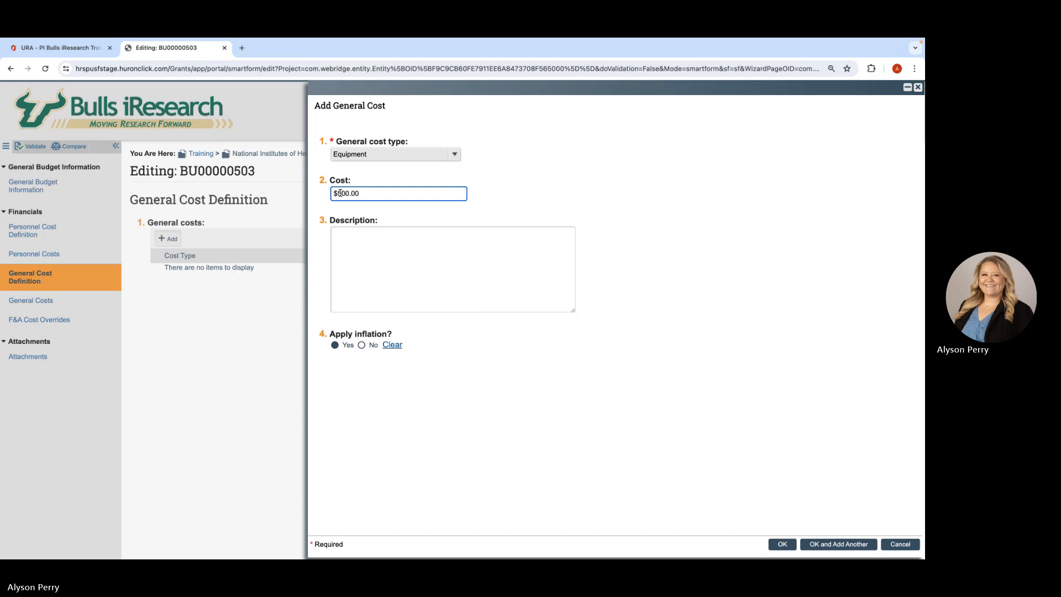
pyautogui.click(357, 240)
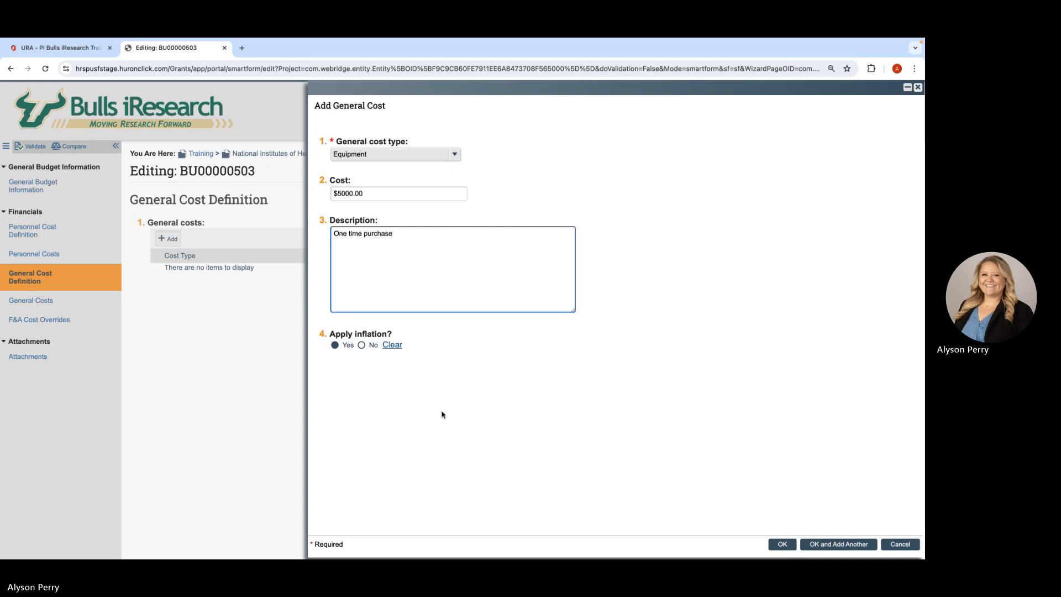
pyautogui.click(362, 346)
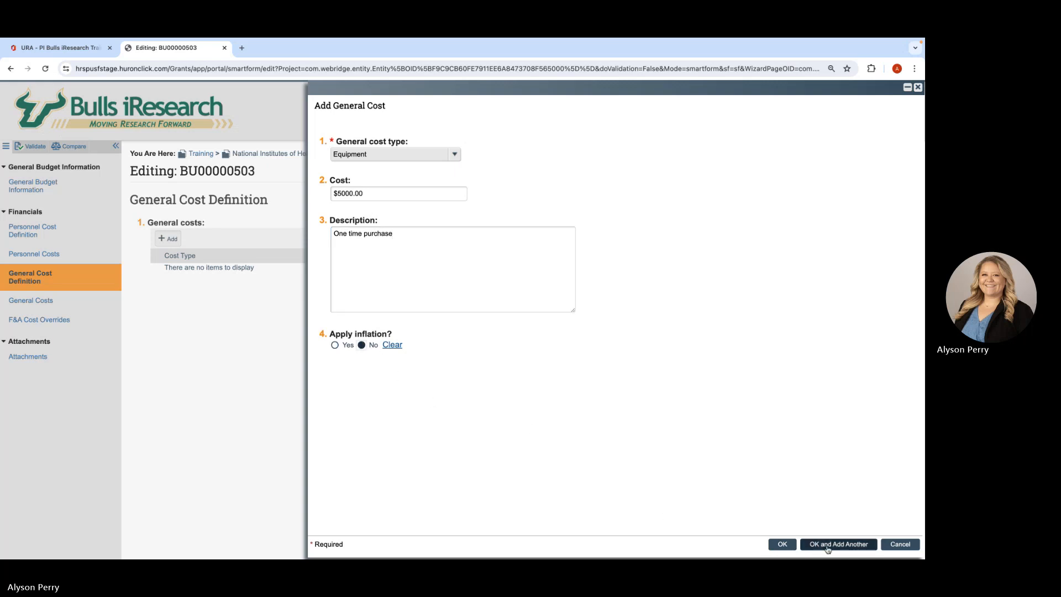
pyautogui.click(815, 537)
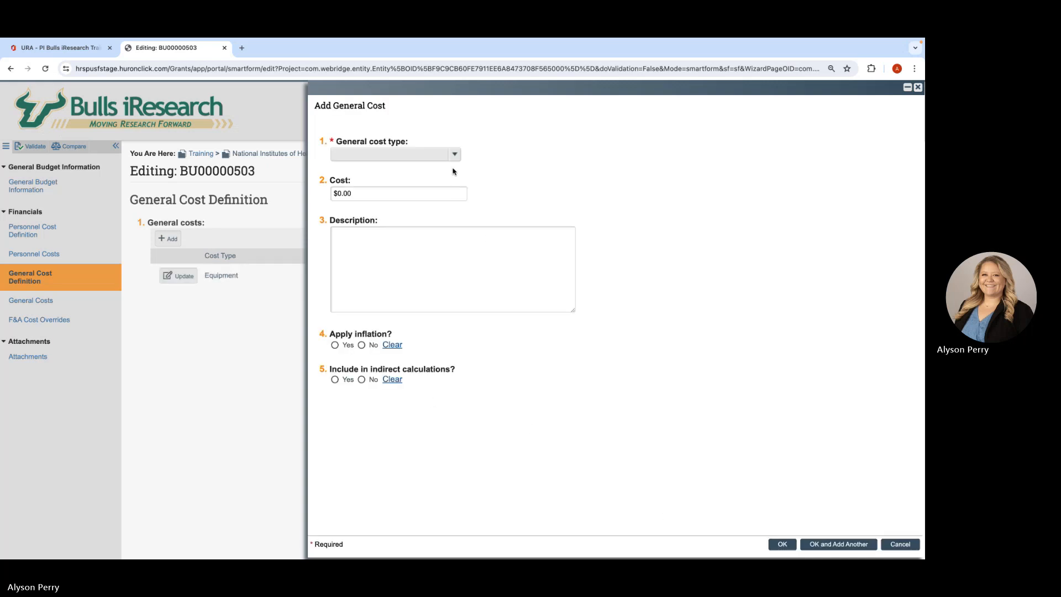
# - Add a general cost of type Other for $2000, keeping inflation and indirect calculations applied
pyautogui.click(452, 158)
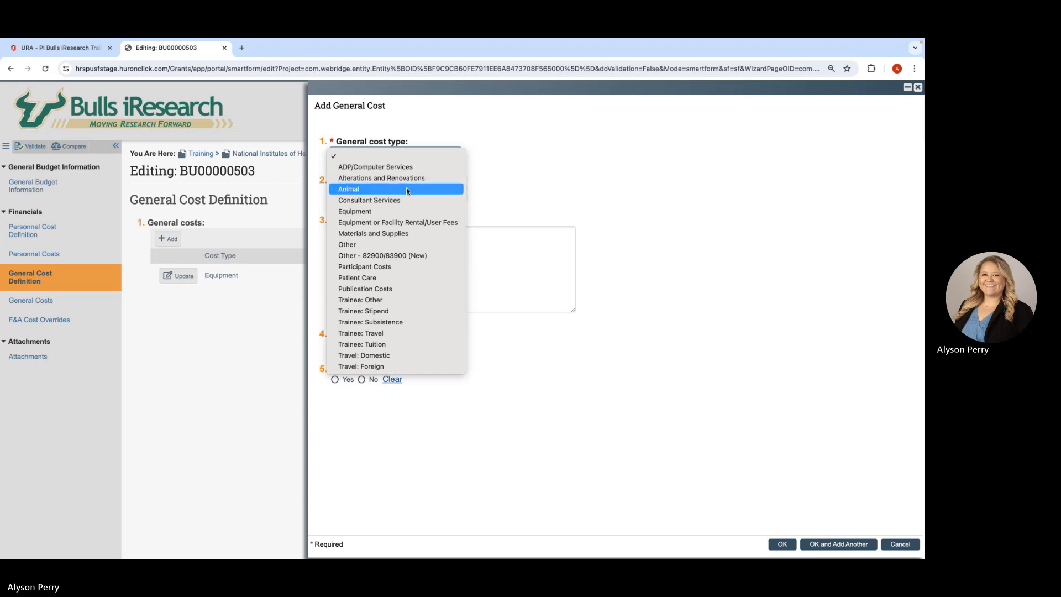
pyautogui.click(395, 244)
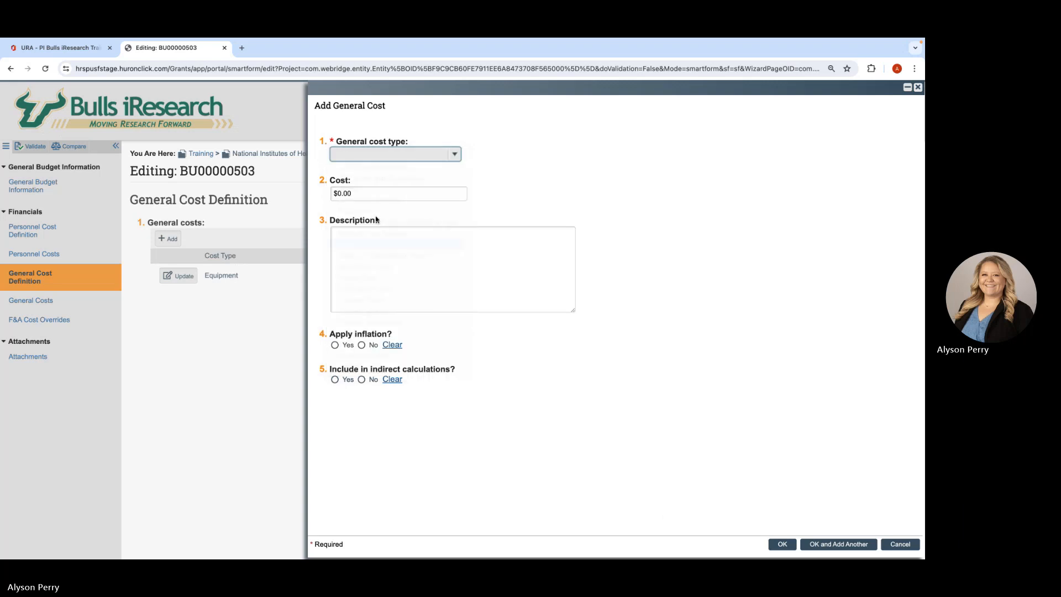
pyautogui.click(338, 194)
pyautogui.write('200')
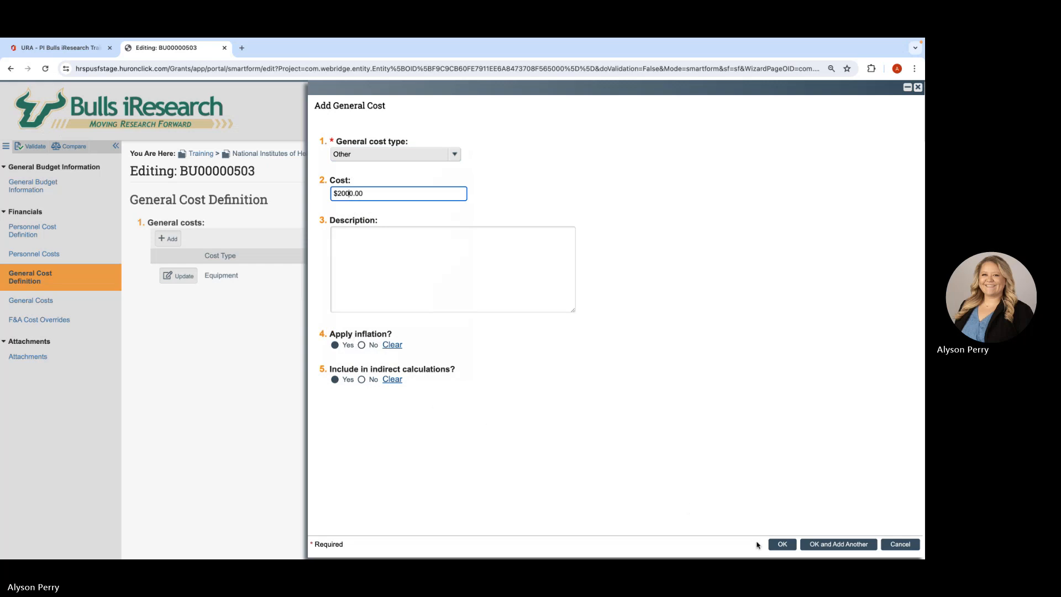
pyautogui.click(780, 545)
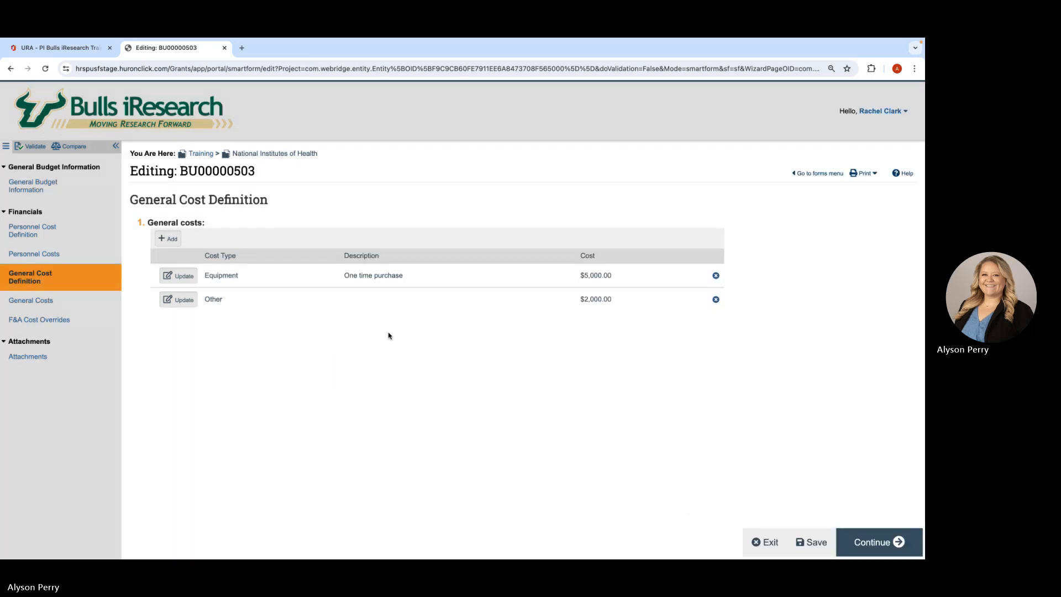
# - In General Costs, set the Period 2 equipment cost to 0, save it, and continue to F&A Cost Overrides
pyautogui.click(883, 538)
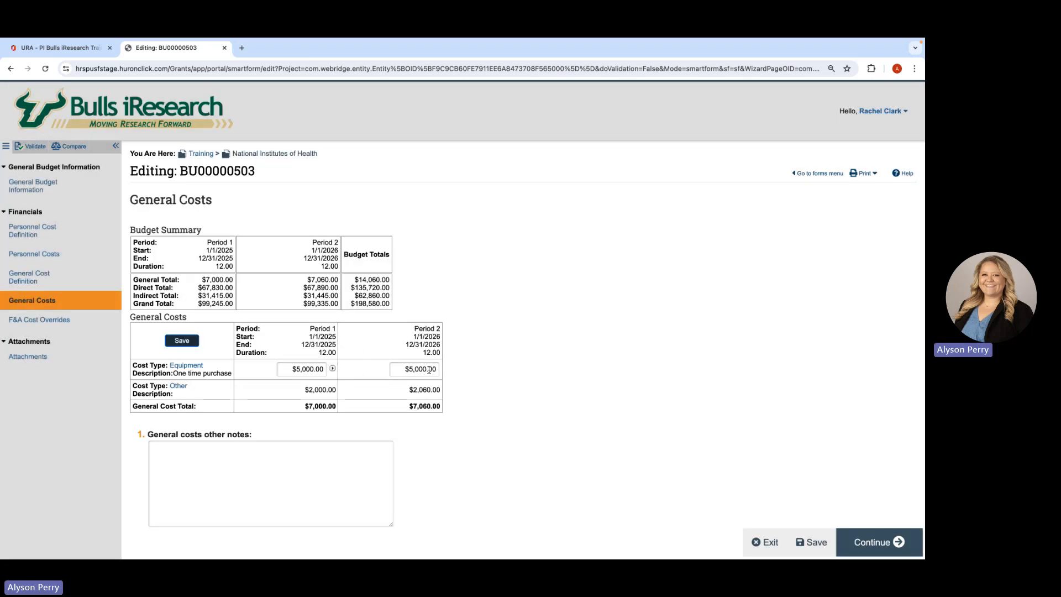
pyautogui.doubleClick(433, 370)
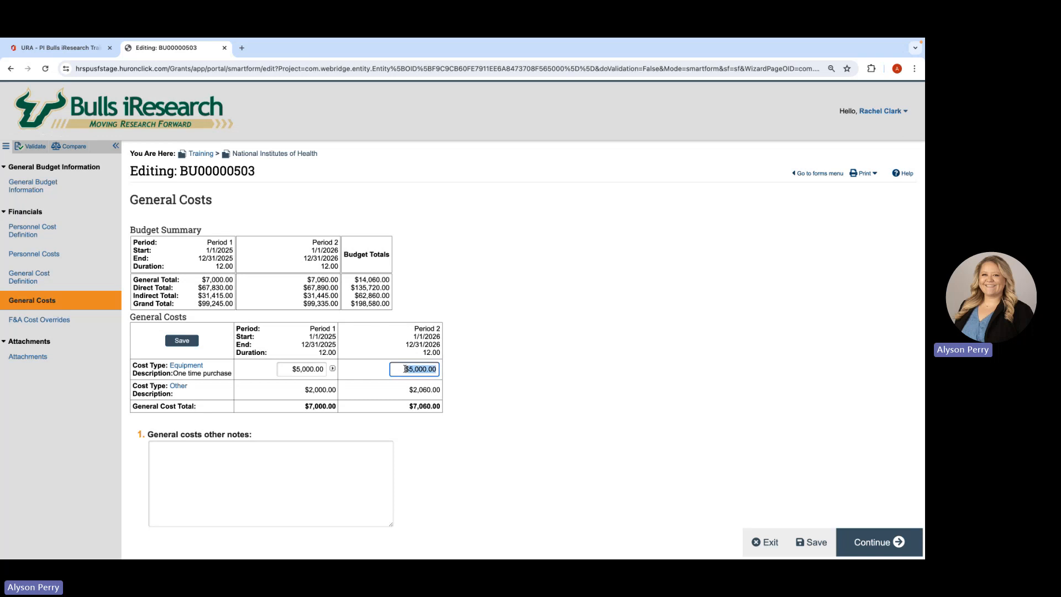
pyautogui.write('0')
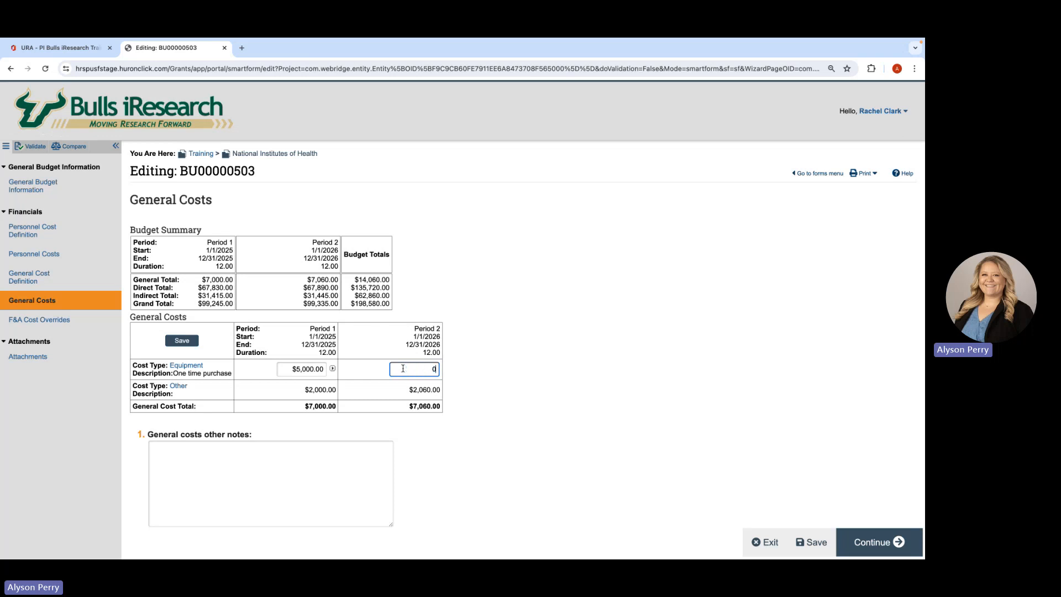
pyautogui.click(178, 341)
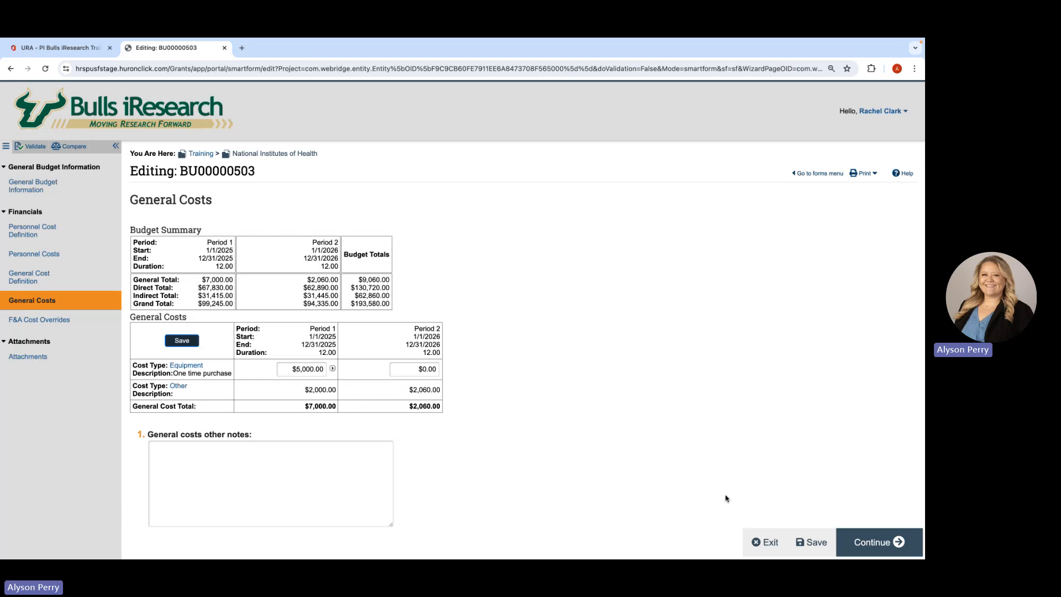
pyautogui.click(876, 542)
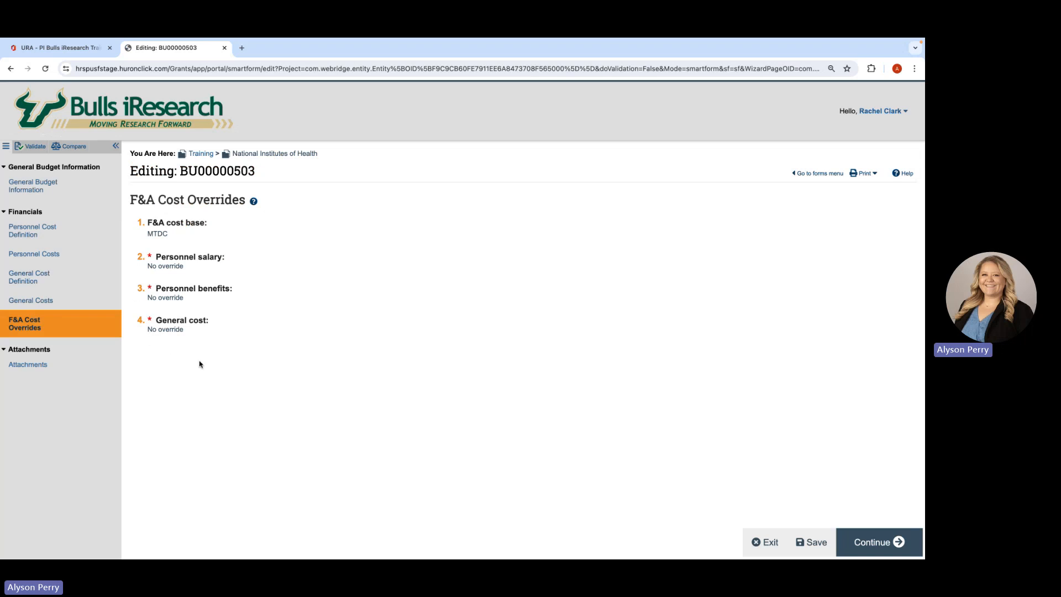
# - Leave the F&A cost overrides unchanged and attachments empty, validate the National Institutes of Health budget, and finish the budget form
pyautogui.click(884, 544)
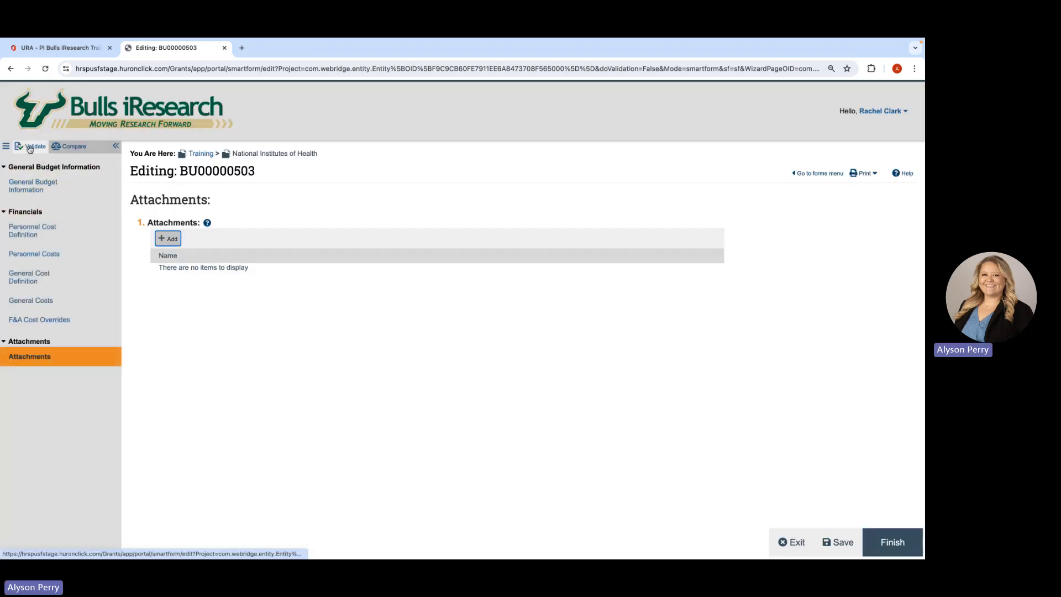
pyautogui.click(32, 148)
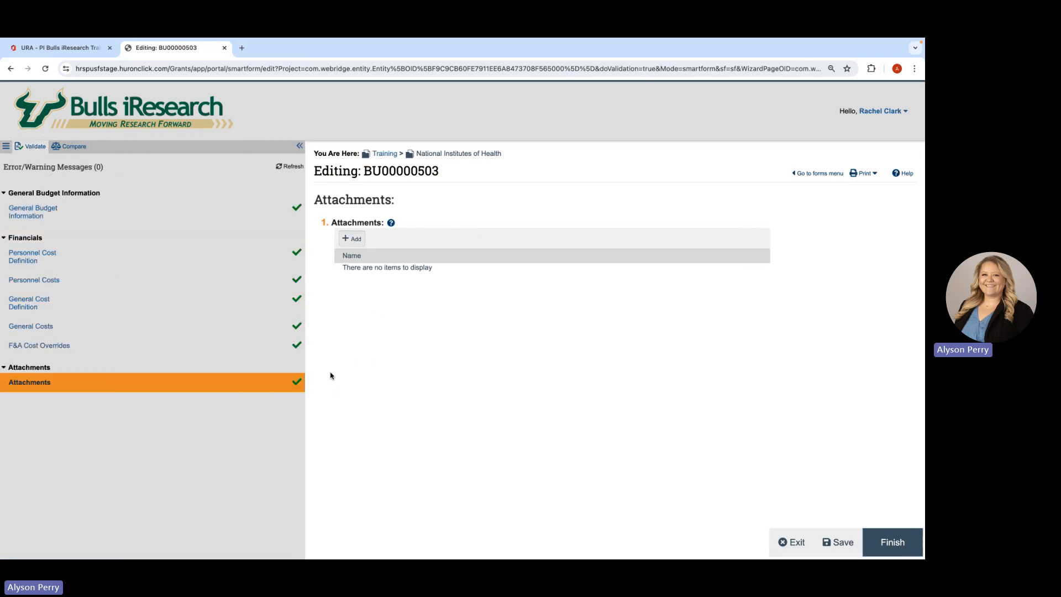
pyautogui.click(893, 542)
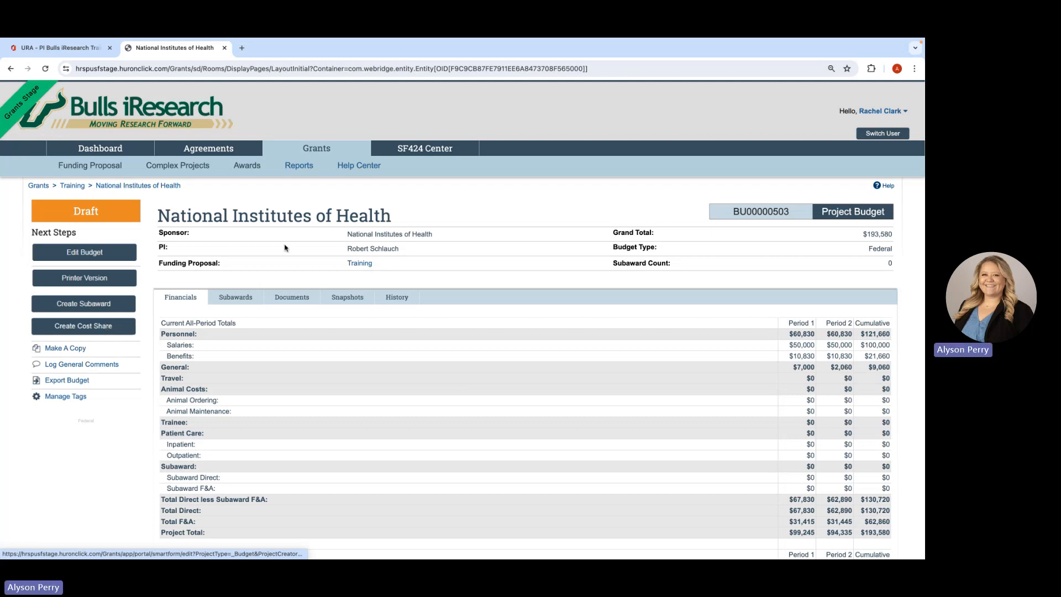
# - Return to the Training funding proposal and create its SF424 application with only the seven required forms selected
pyautogui.click(366, 263)
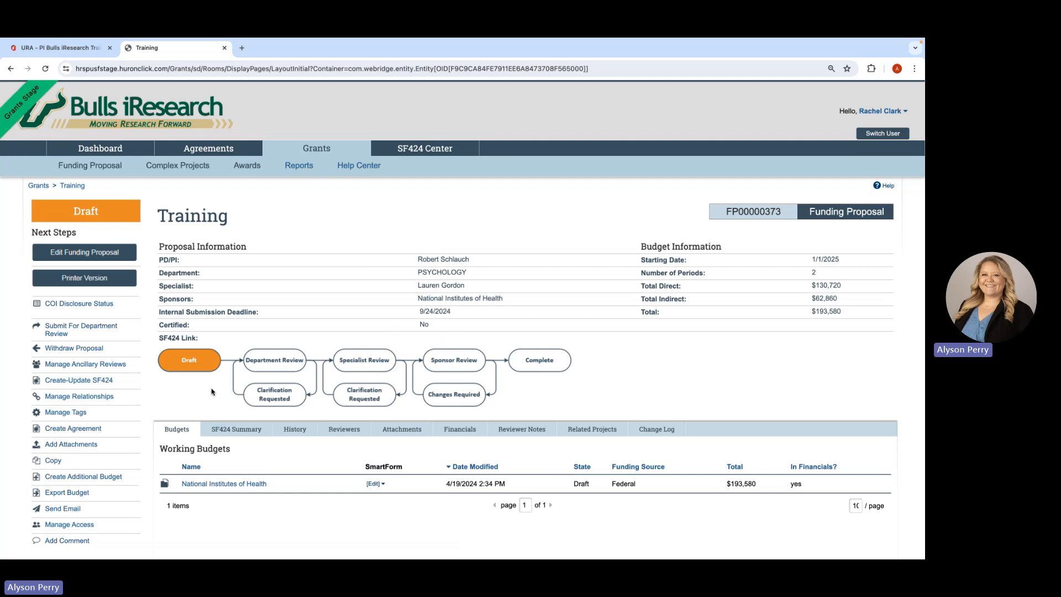
pyautogui.click(85, 381)
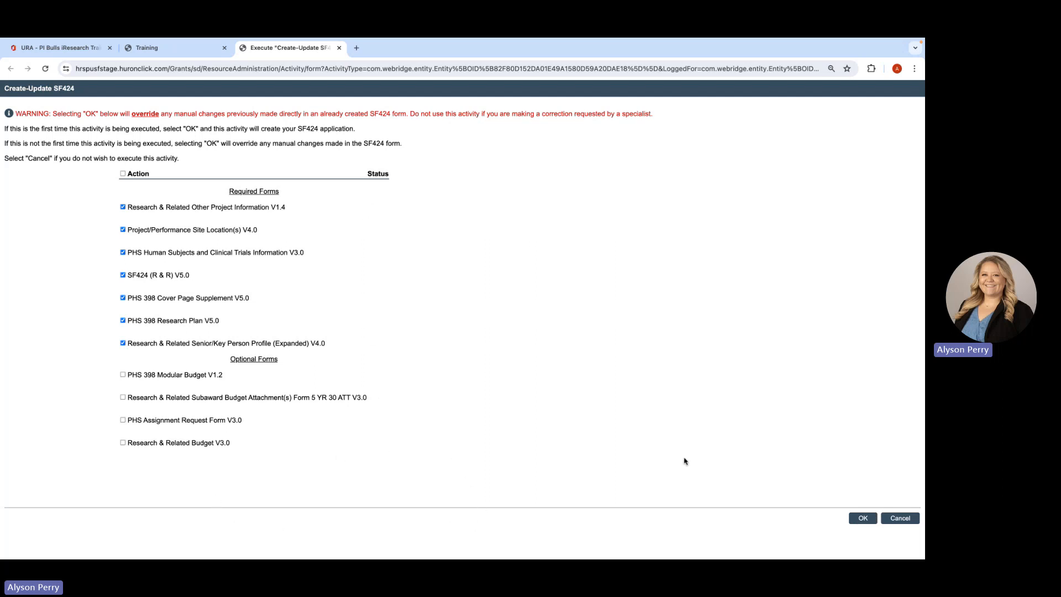
pyautogui.click(864, 518)
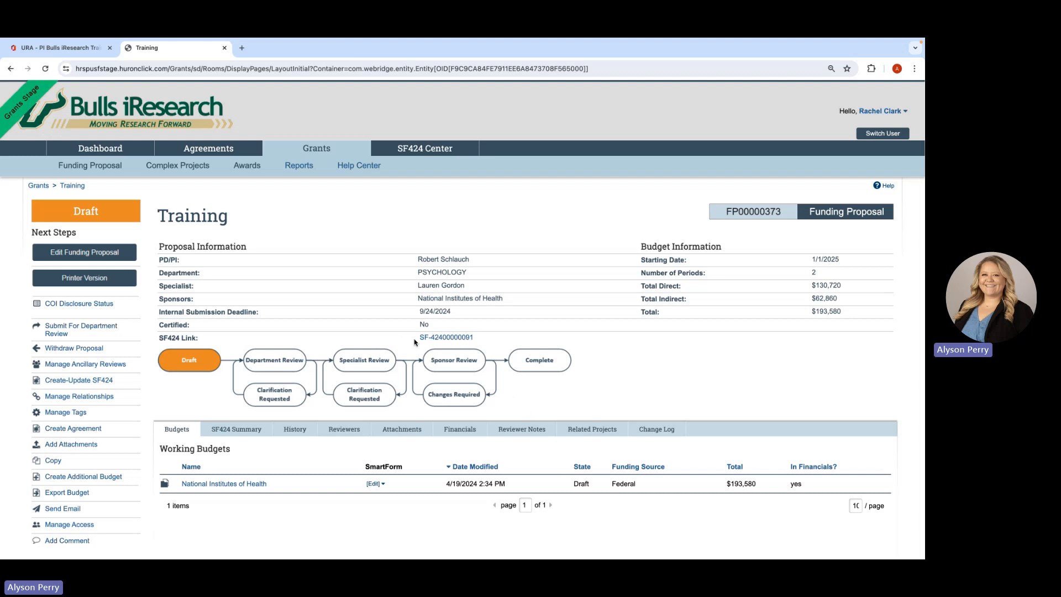
# - Open the proposal's linked SF424 application and validate its forms for errors
pyautogui.click(452, 339)
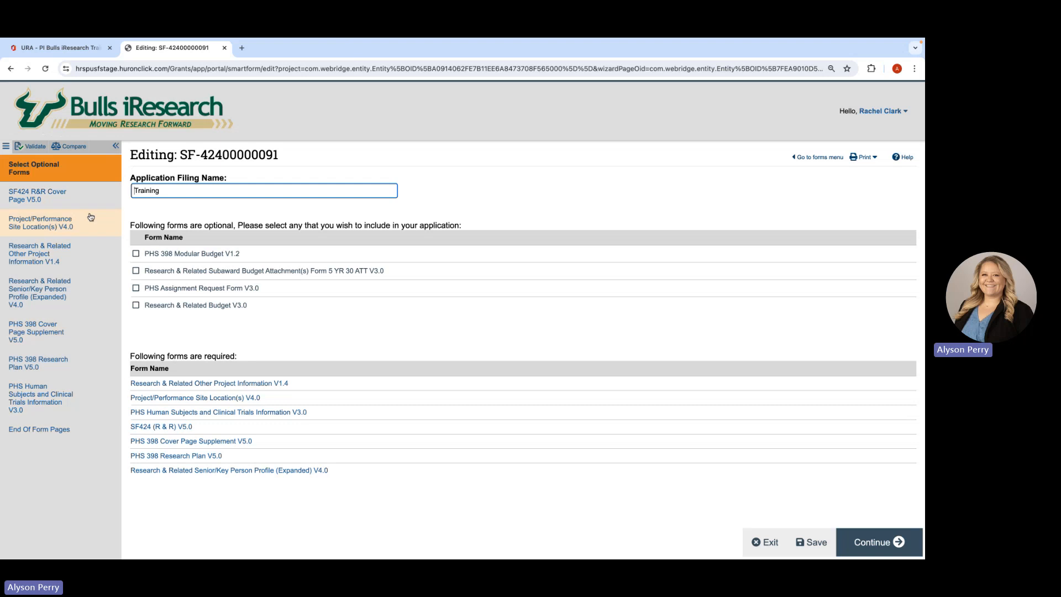
pyautogui.click(42, 148)
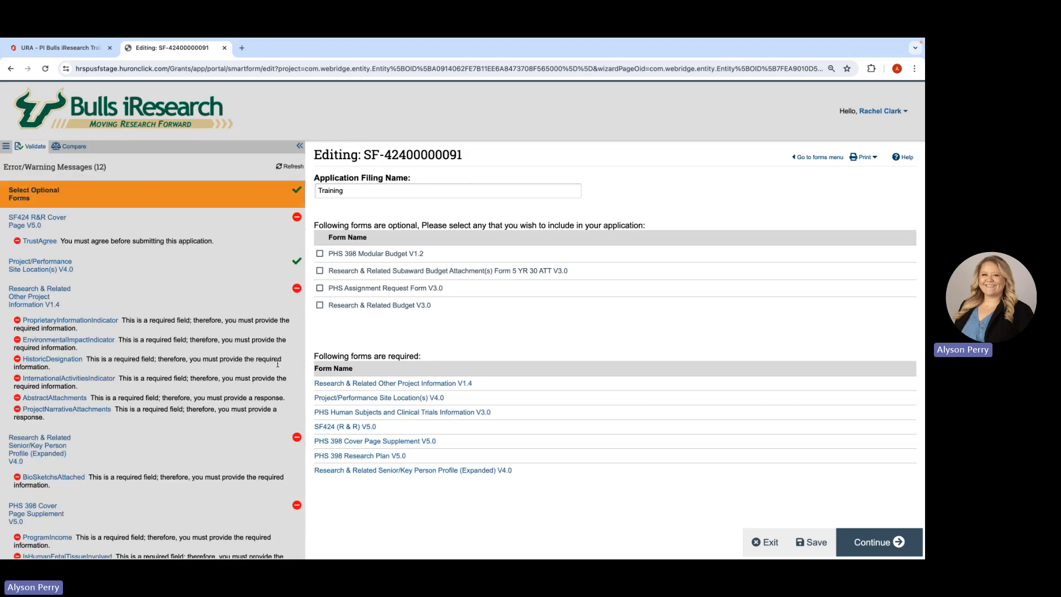
pyautogui.scroll(-1, 243, 413)
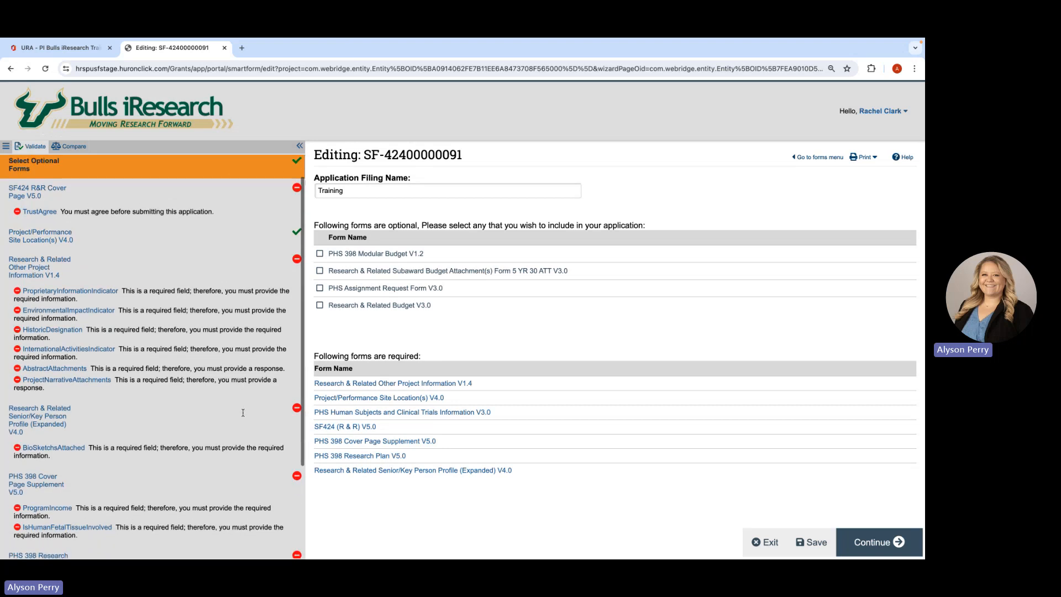
# - Review the SF424 R&R Cover Page from submission information through estimated project funding, certification, and authorized representative
pyautogui.click(876, 541)
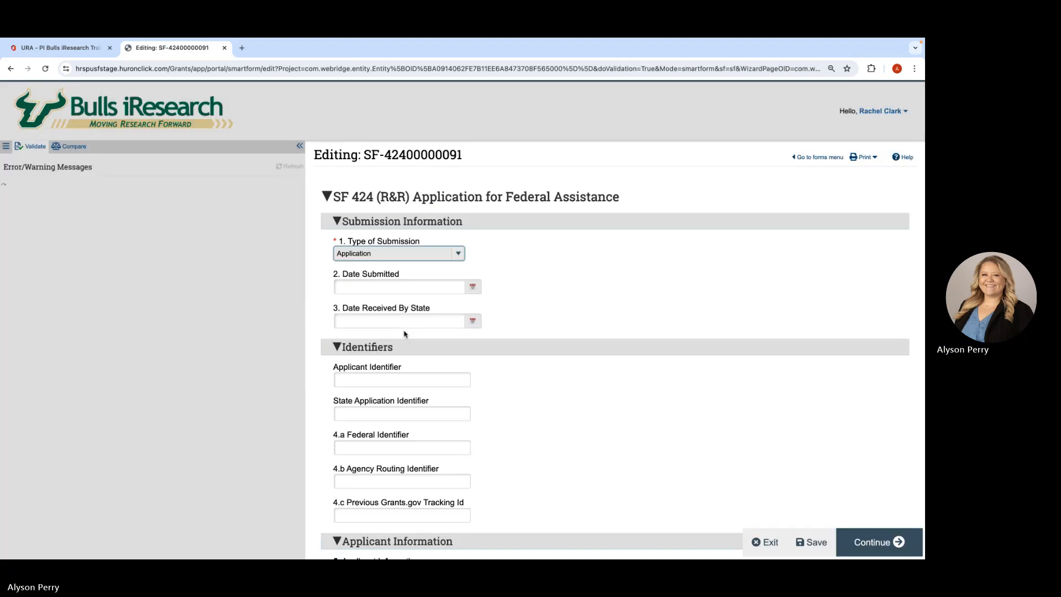
pyautogui.scroll(-5, 483, 436)
pyautogui.scroll(-2, 483, 436)
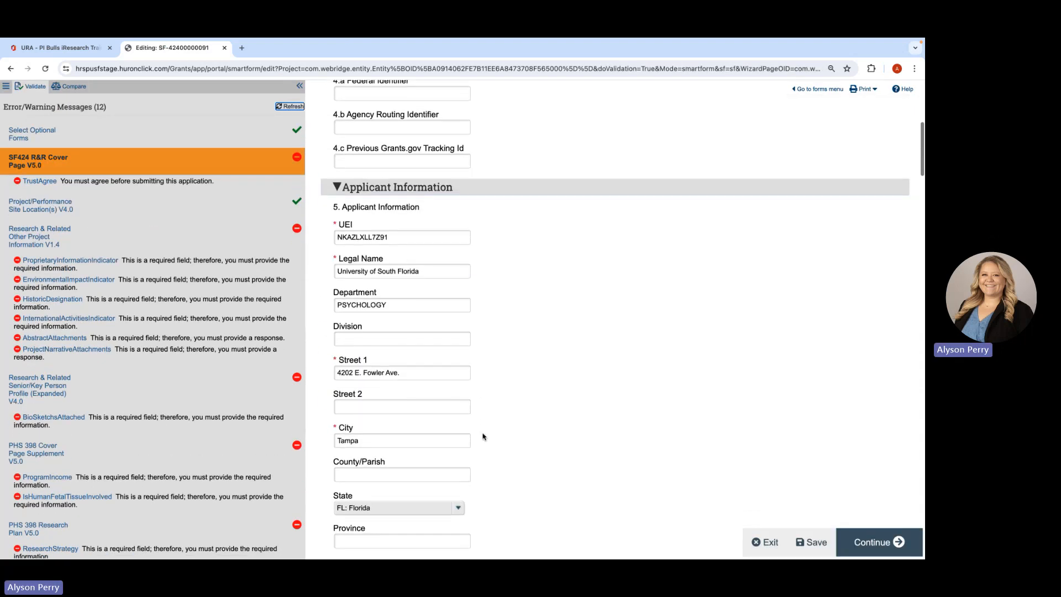
pyautogui.scroll(-1, 477, 395)
pyautogui.scroll(-1, 478, 395)
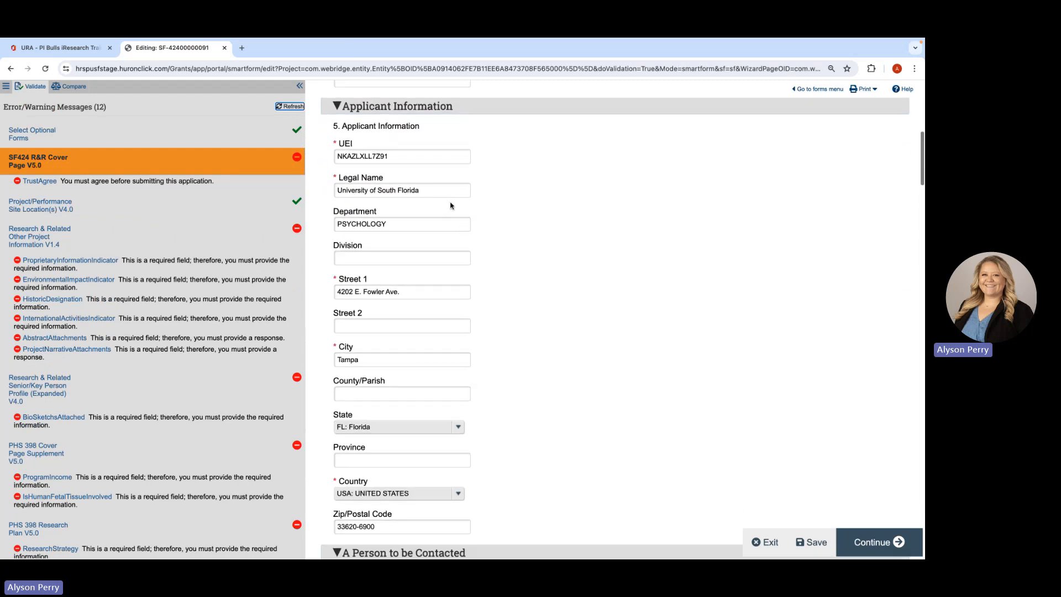
pyautogui.scroll(-3, 528, 381)
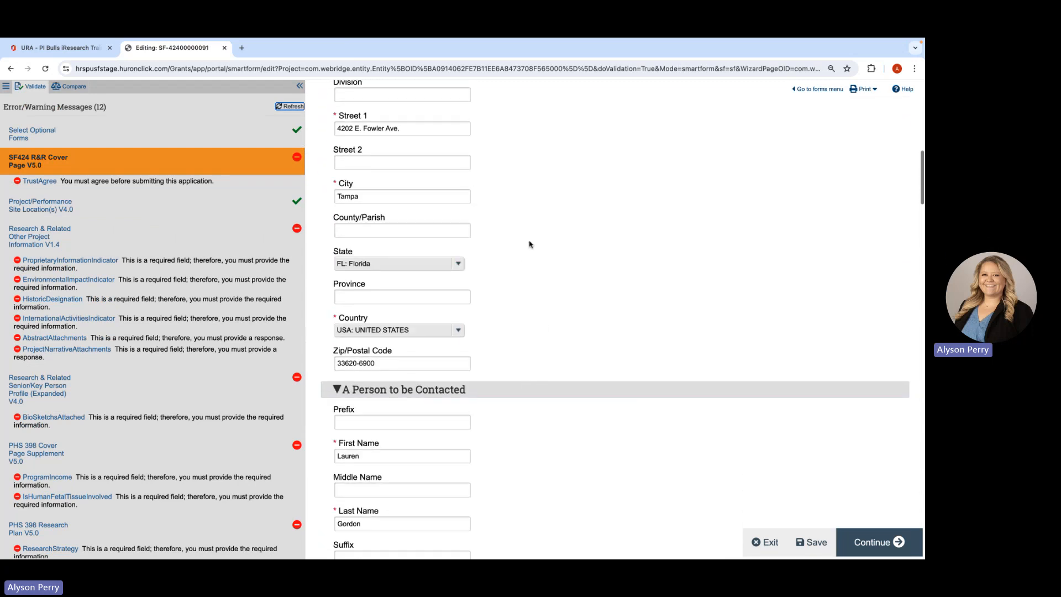
pyautogui.scroll(-4, 536, 349)
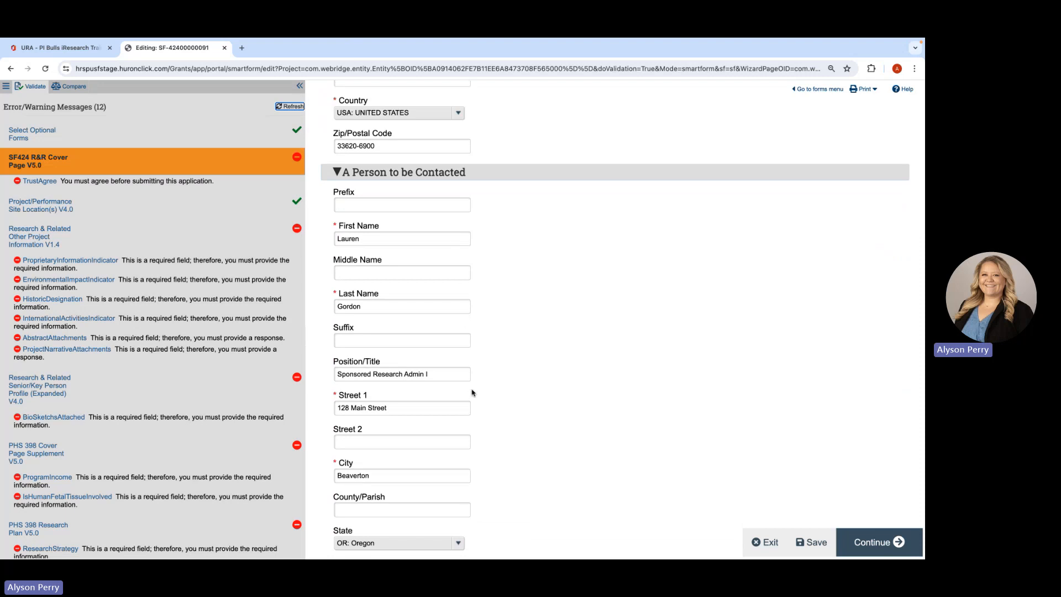
pyautogui.scroll(-10, 500, 419)
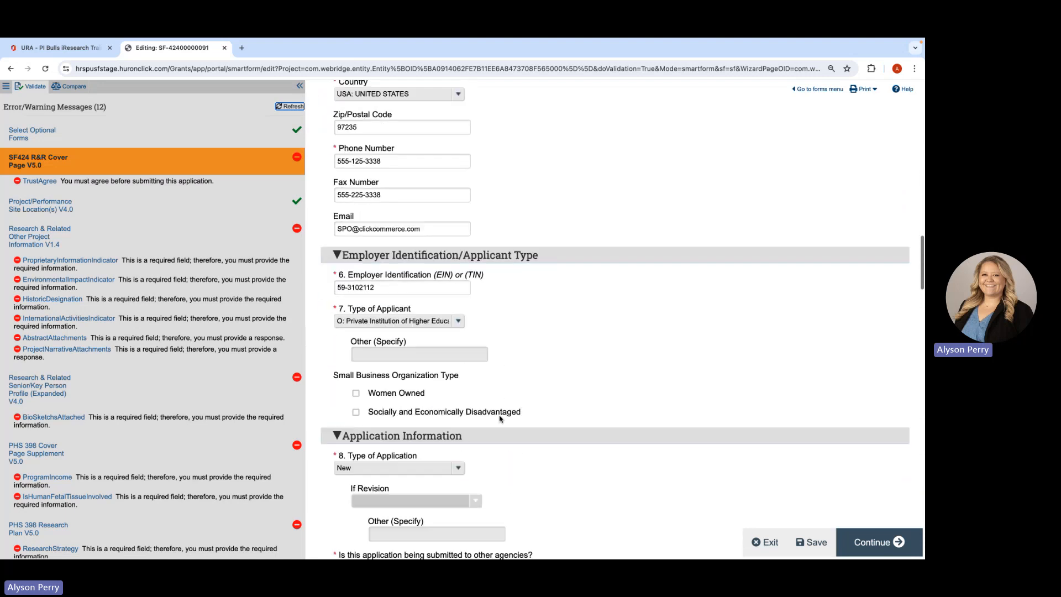
pyautogui.scroll(-1, 501, 419)
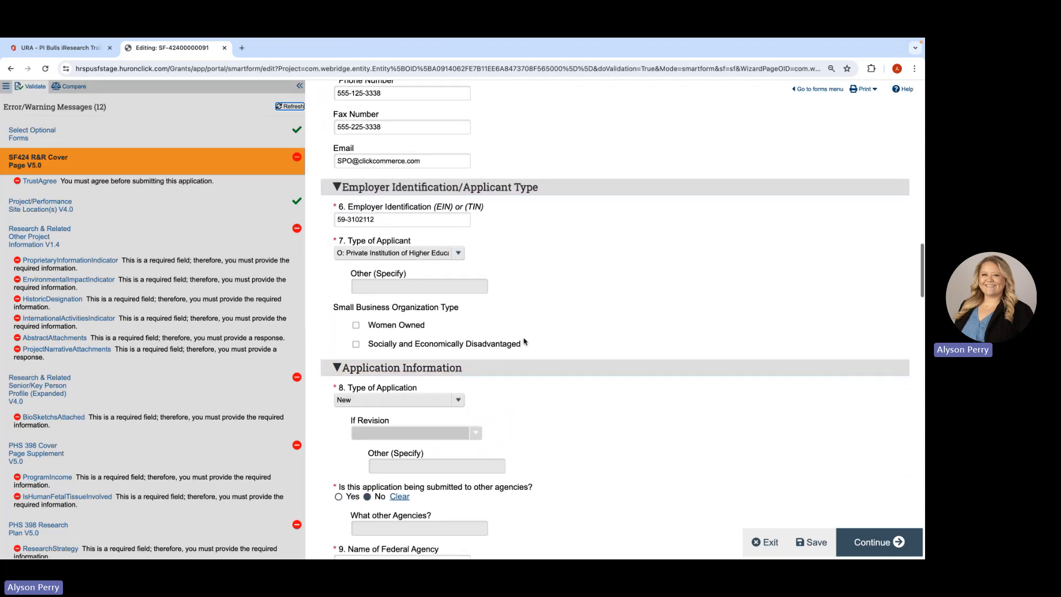
pyautogui.scroll(-4, 525, 341)
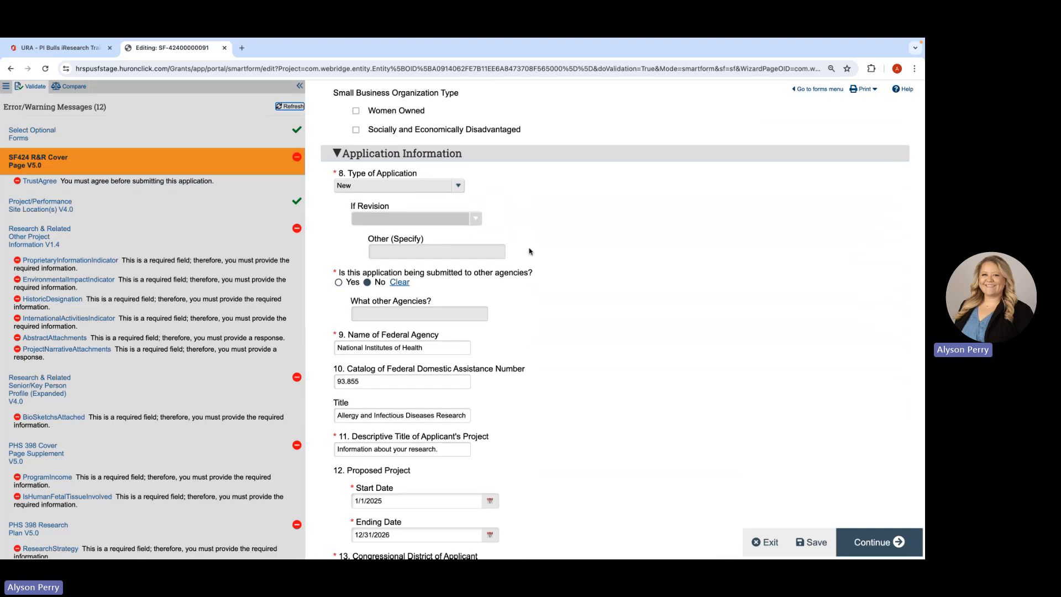
pyautogui.scroll(-9, 555, 365)
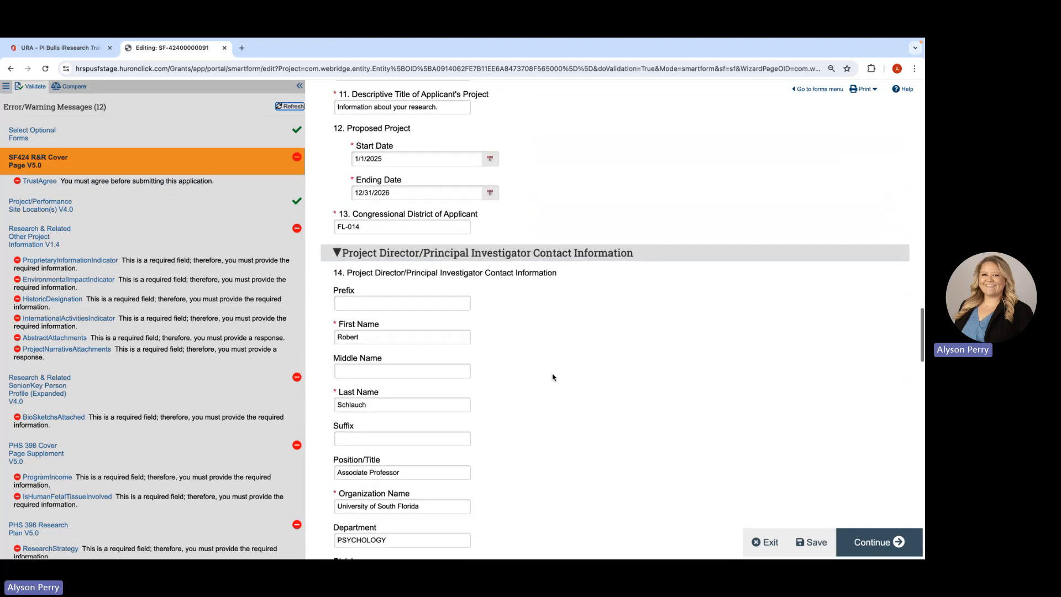
pyautogui.scroll(-4, 553, 378)
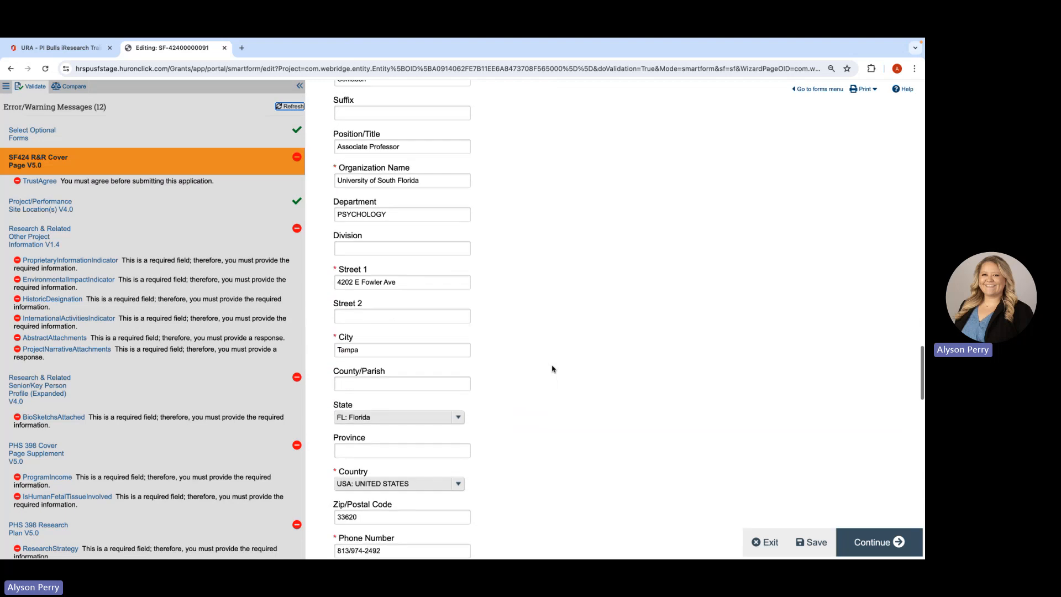
pyautogui.scroll(-5, 552, 369)
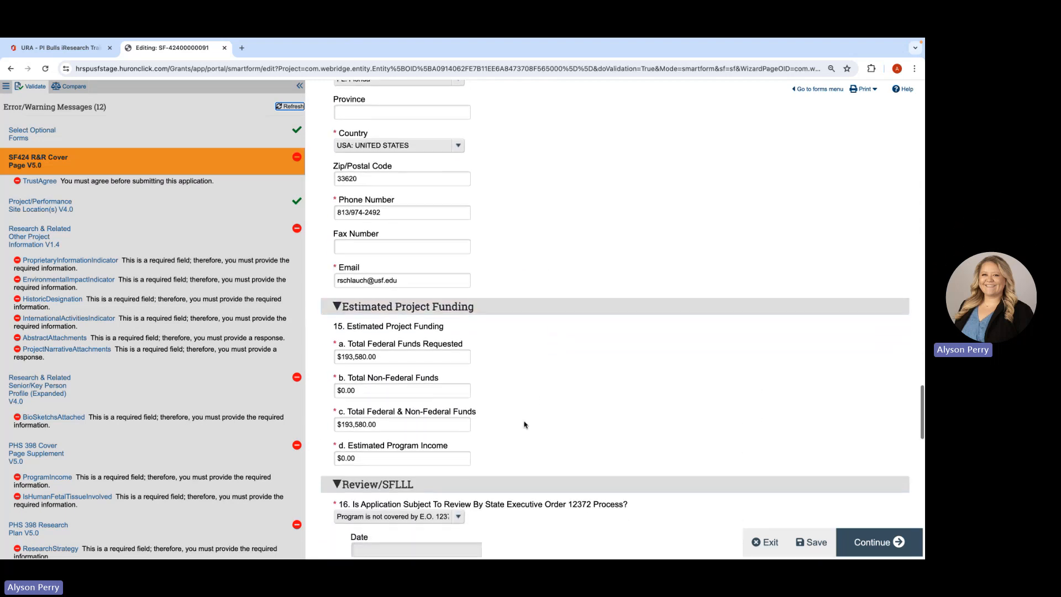
pyautogui.scroll(-4, 524, 426)
pyautogui.scroll(-4, 525, 424)
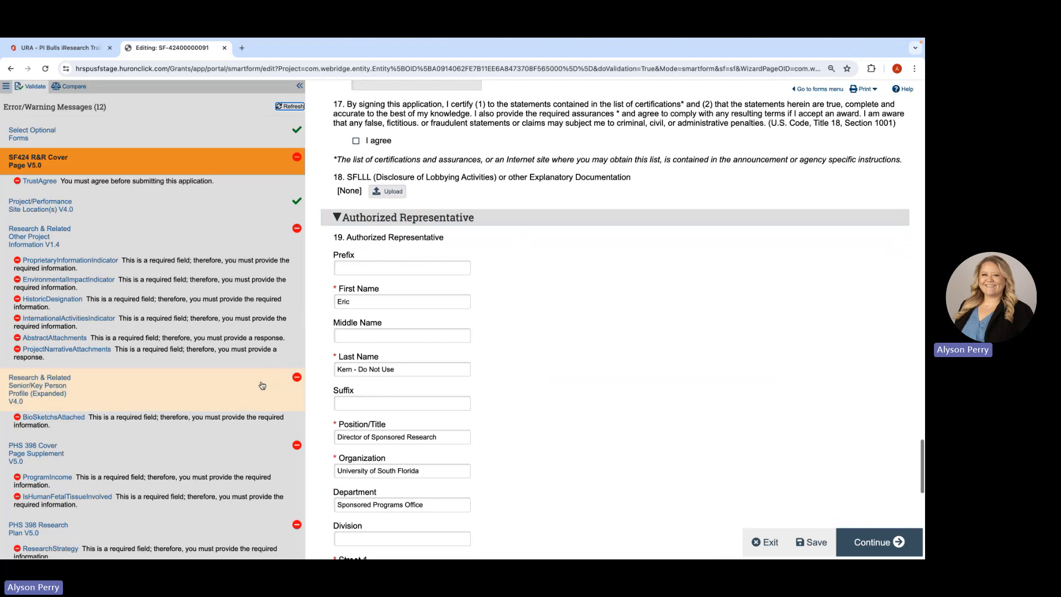
# - Examine the validation messages for all SF424 form pages, down to End Of Form Pages
pyautogui.scroll(-2, 253, 393)
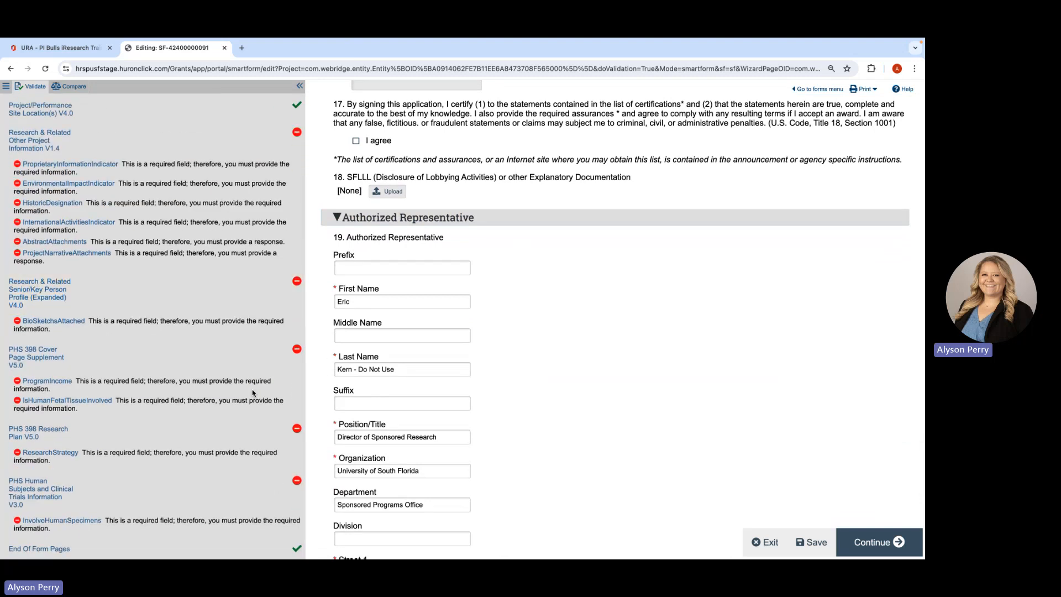
pyautogui.scroll(2, 253, 394)
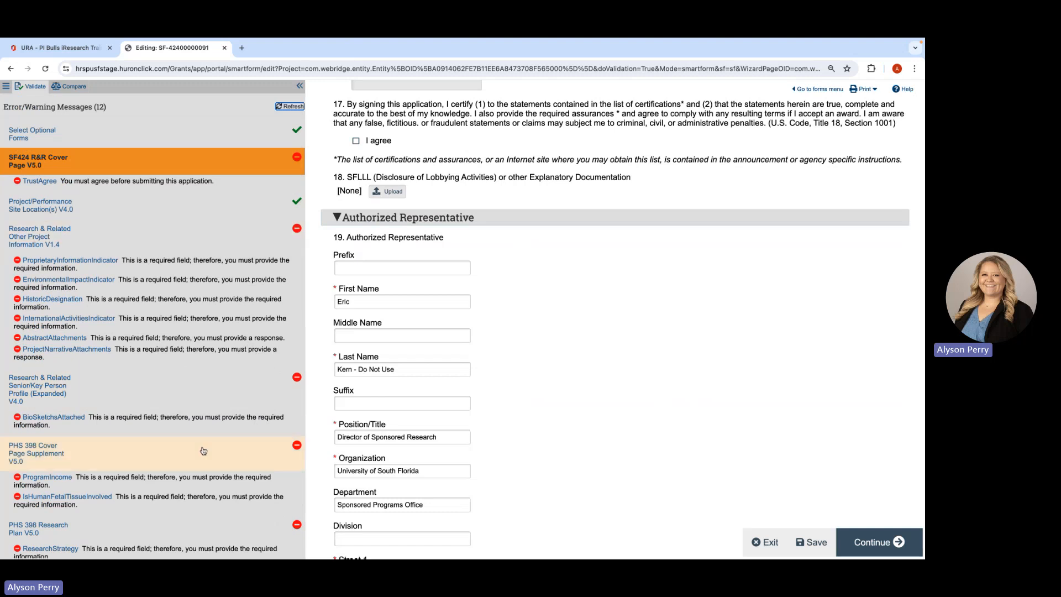
pyautogui.scroll(-1, 221, 443)
pyautogui.scroll(-3, 221, 443)
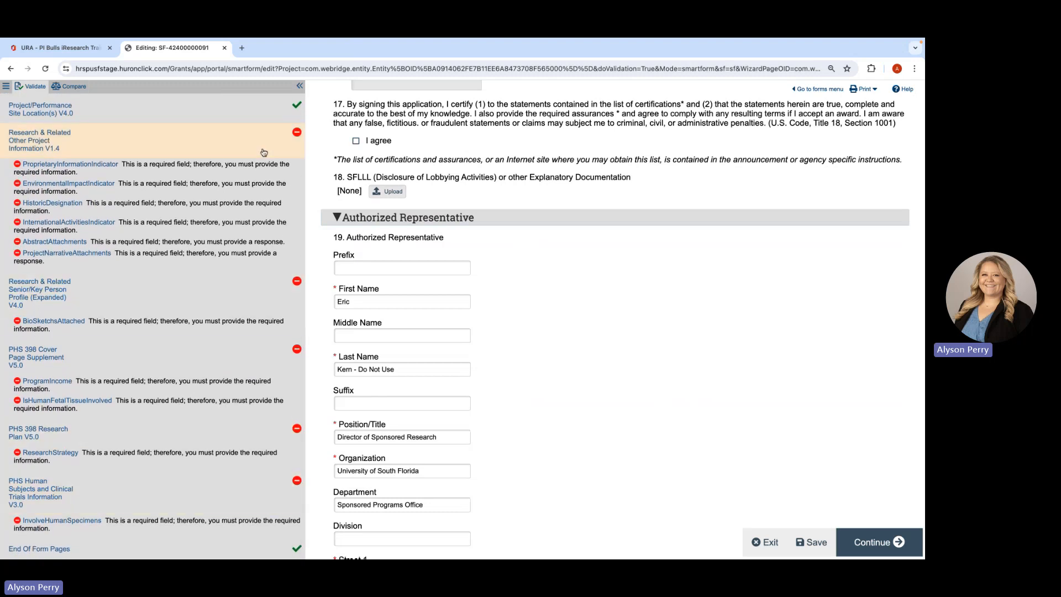
pyautogui.scroll(3, 264, 155)
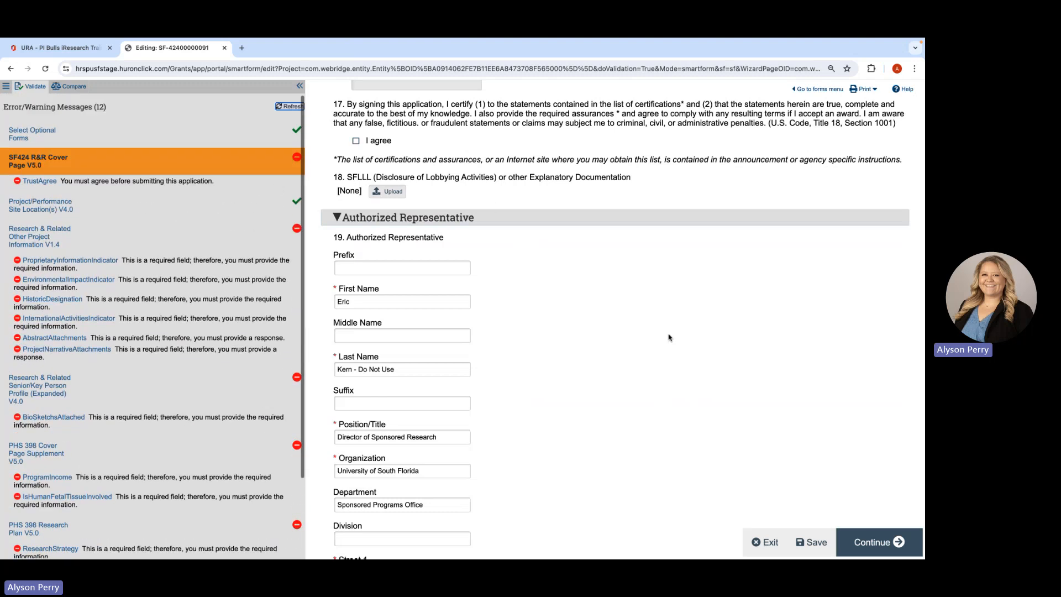
# - Exit the SF424 form, run Validate Submission from its workspace, review the required fields listed, and close the results
pyautogui.click(771, 541)
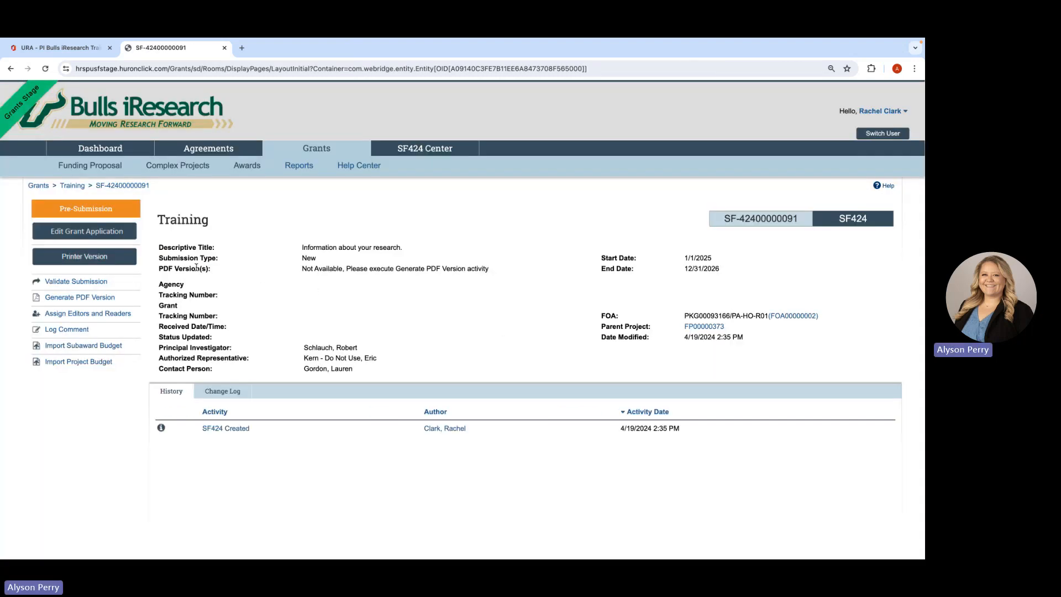
pyautogui.click(66, 283)
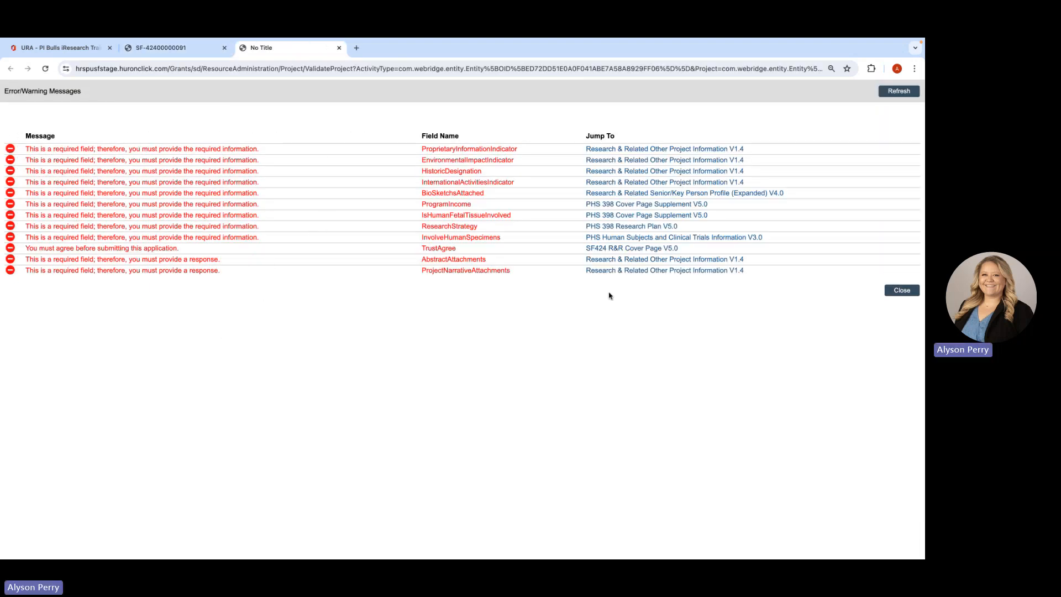
pyautogui.click(891, 293)
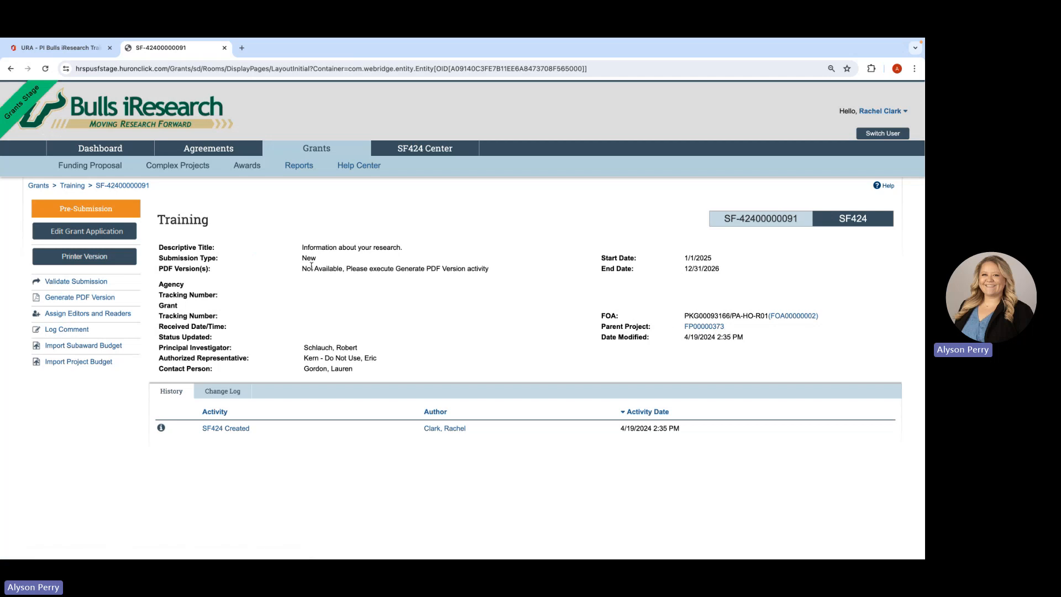
# - Return to the Training funding proposal and submit it for department review without comments or supporting documents
pyautogui.click(70, 190)
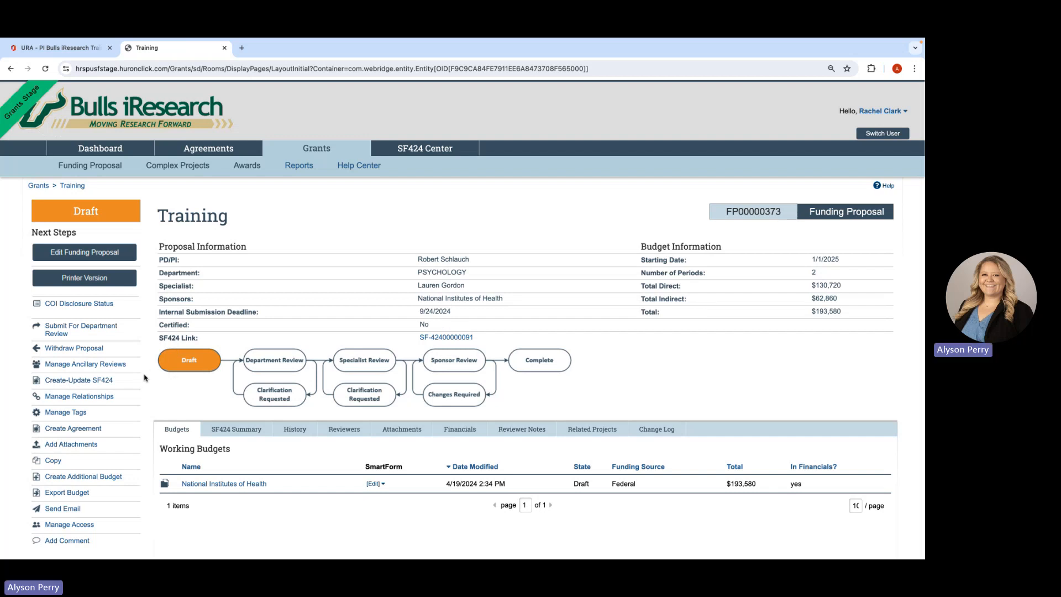
pyautogui.click(80, 330)
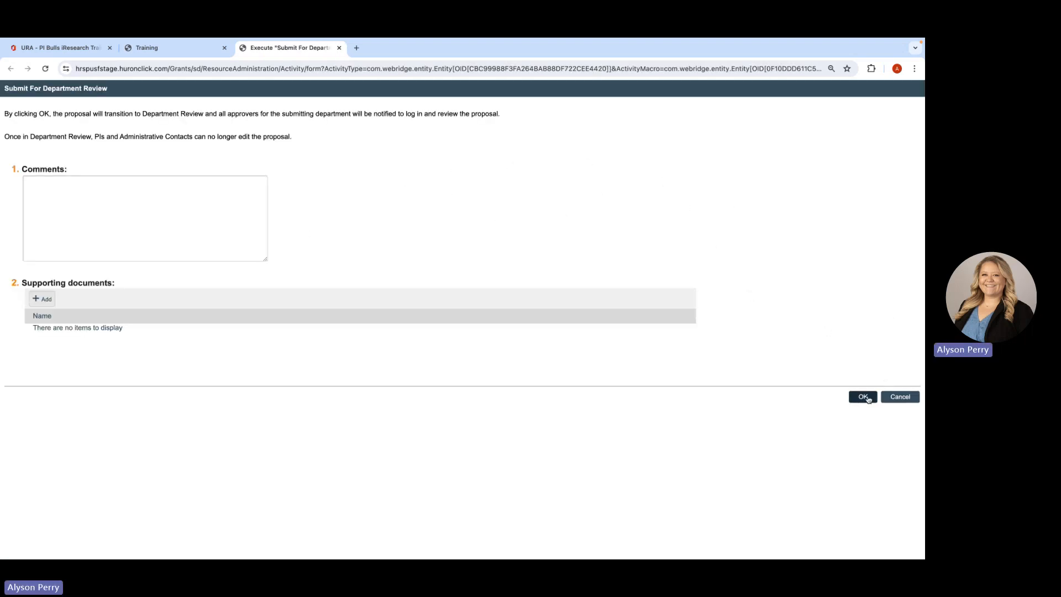
pyautogui.click(866, 397)
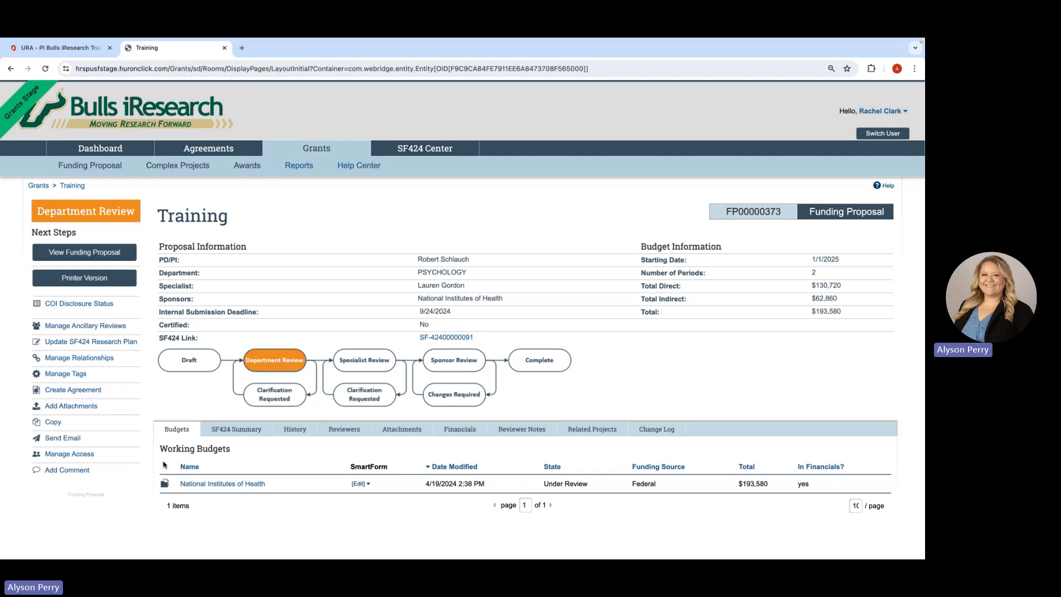
# - Review the funding proposal's SF424 summary, activity history, and assigned reviewers
pyautogui.click(227, 430)
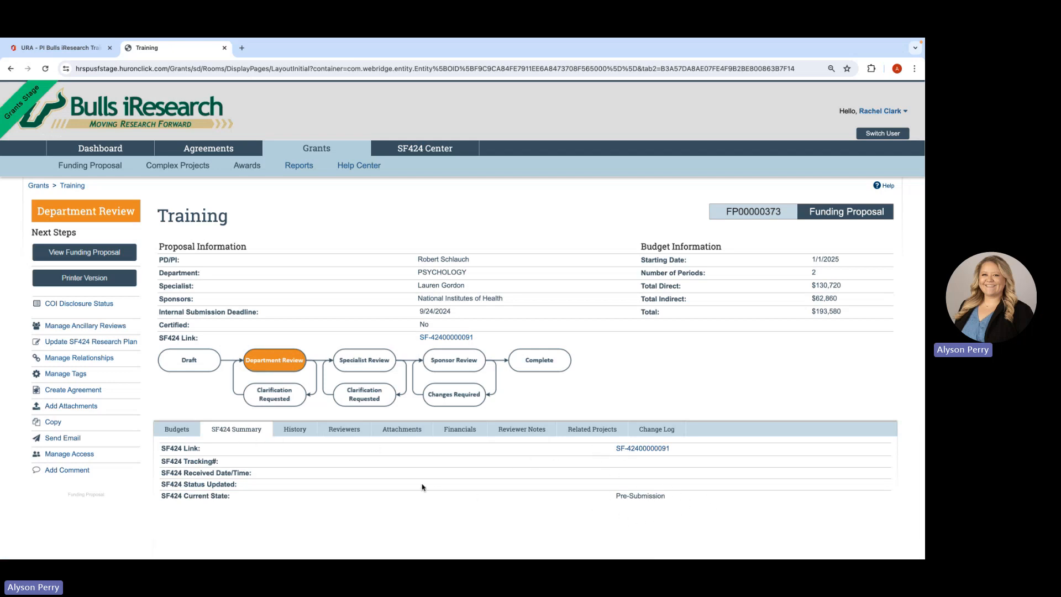
pyautogui.click(303, 431)
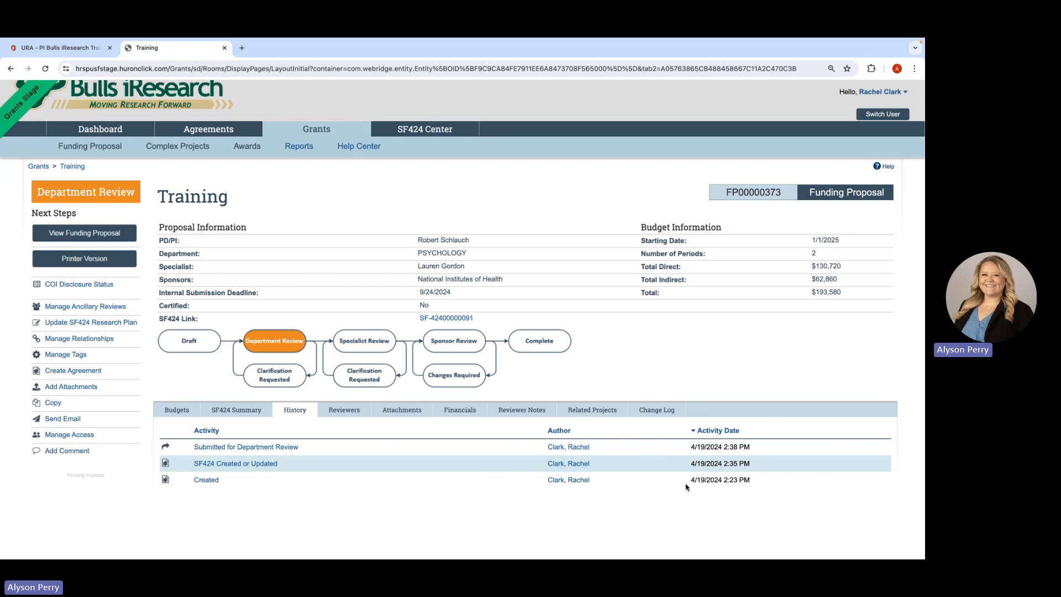
pyautogui.click(355, 418)
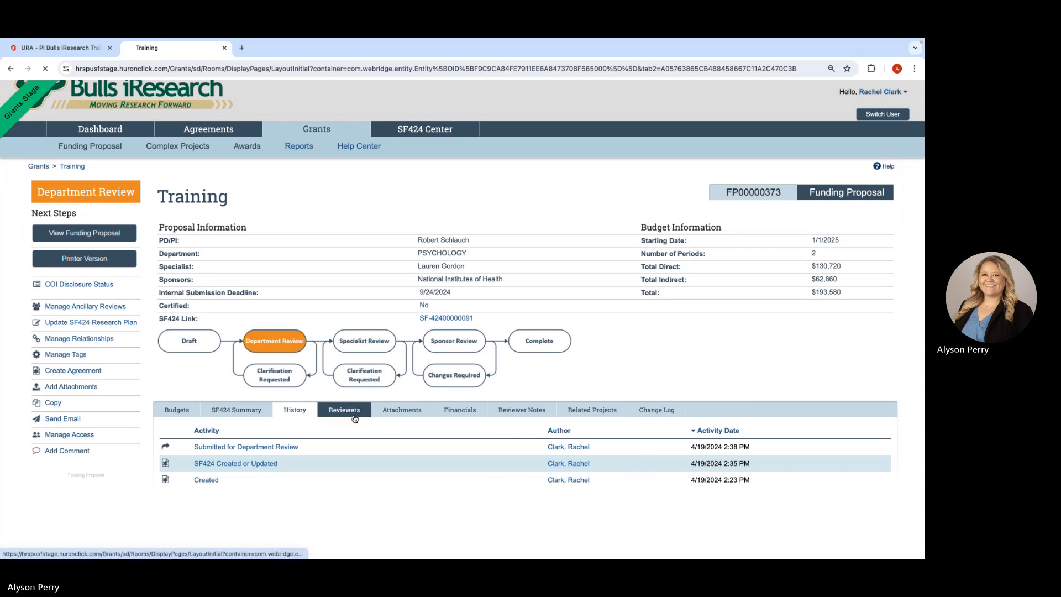
pyautogui.scroll(-1, 351, 482)
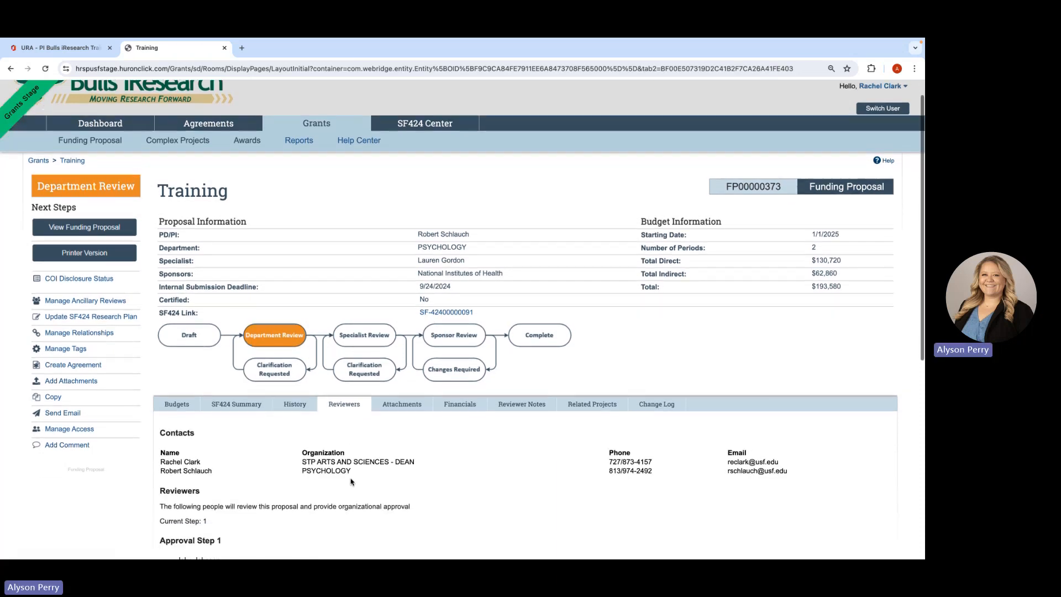
# - Review the Training proposal's approval steps and administrative editors, and its all-period financial totals
pyautogui.scroll(-2, 350, 482)
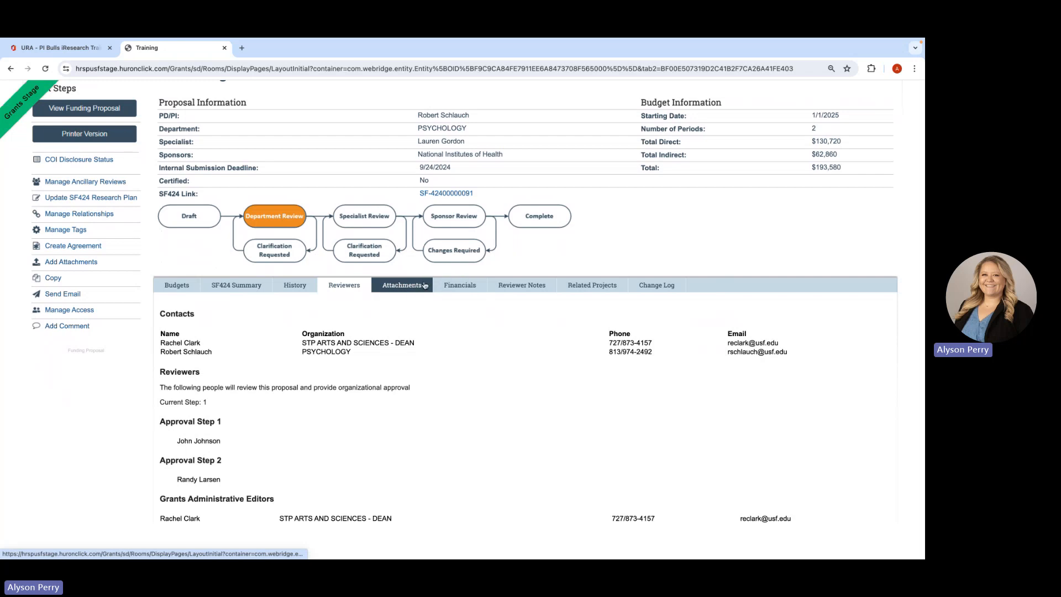
pyautogui.click(460, 290)
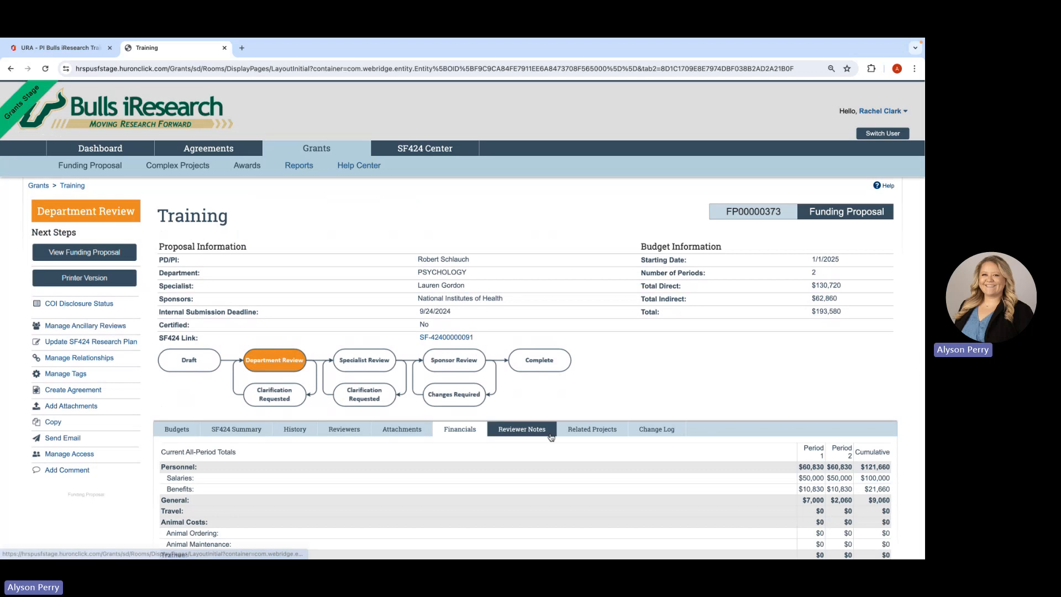
pyautogui.scroll(-3, 575, 408)
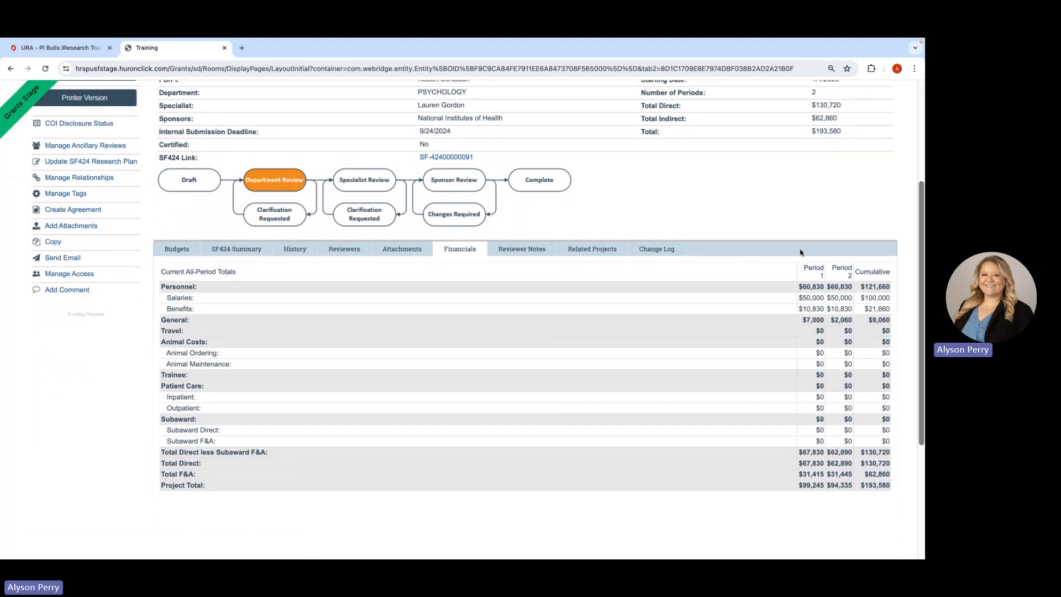
pyautogui.scroll(3, 324, 342)
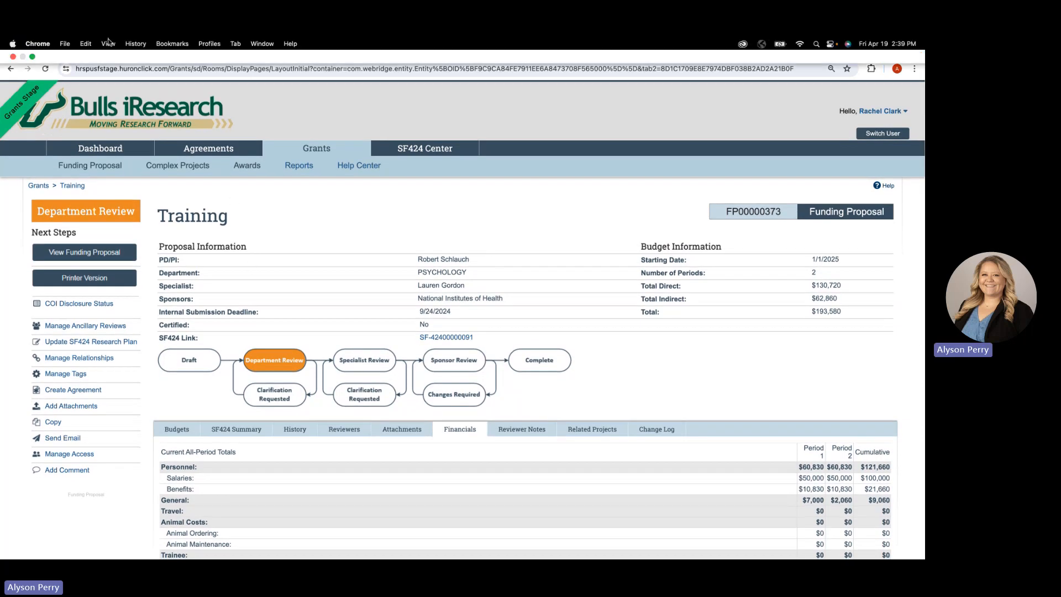
# - Switch to the URA - PI Bulls iResearch Training presentation in PowerPoint, present from the Proposal Demo slide, and advance to Managing Reviews
pyautogui.click(78, 49)
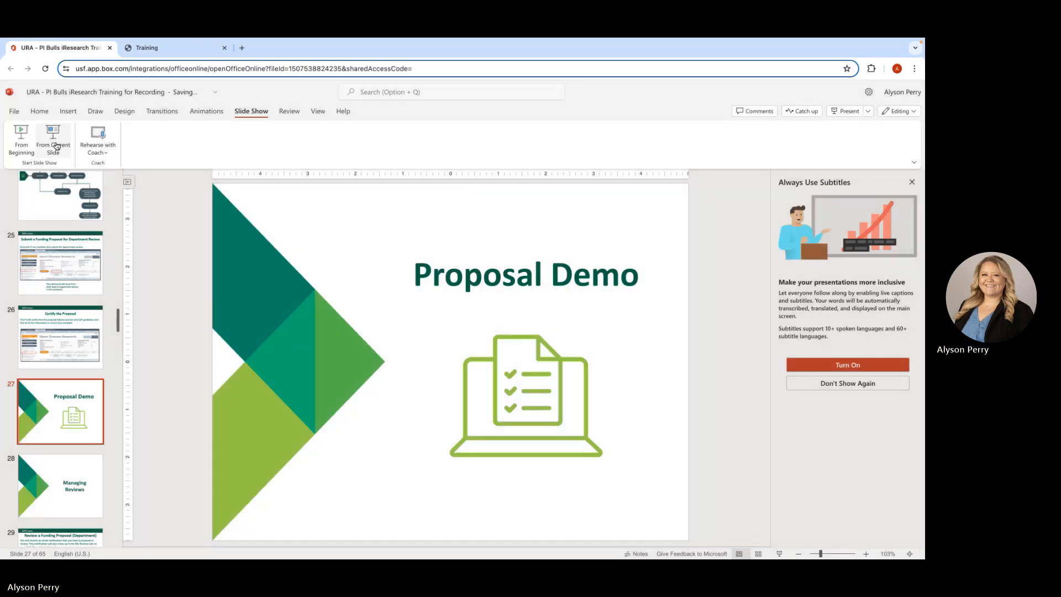
pyautogui.click(56, 146)
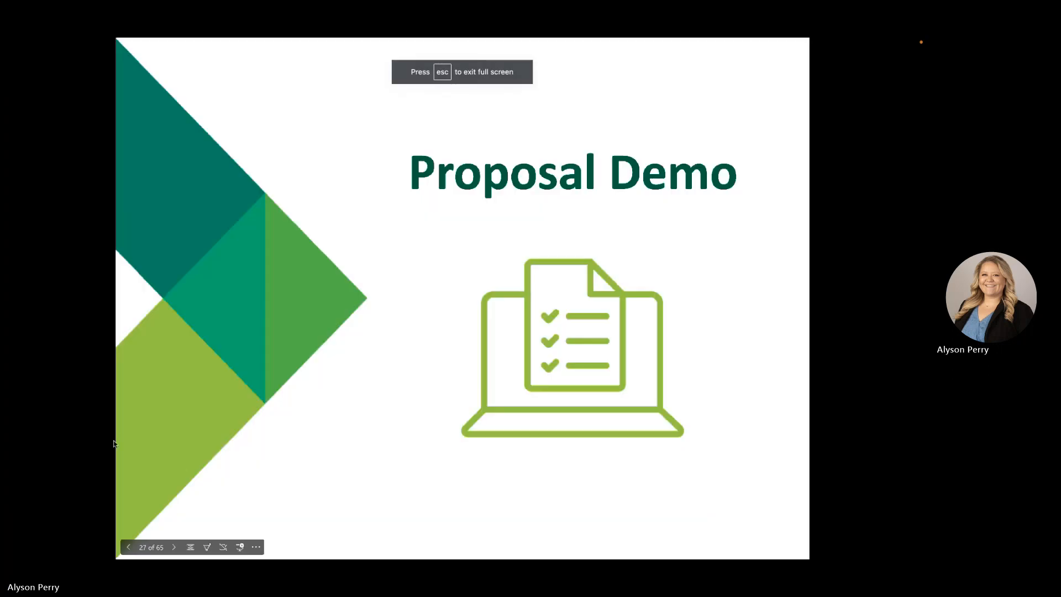
pyautogui.click(173, 548)
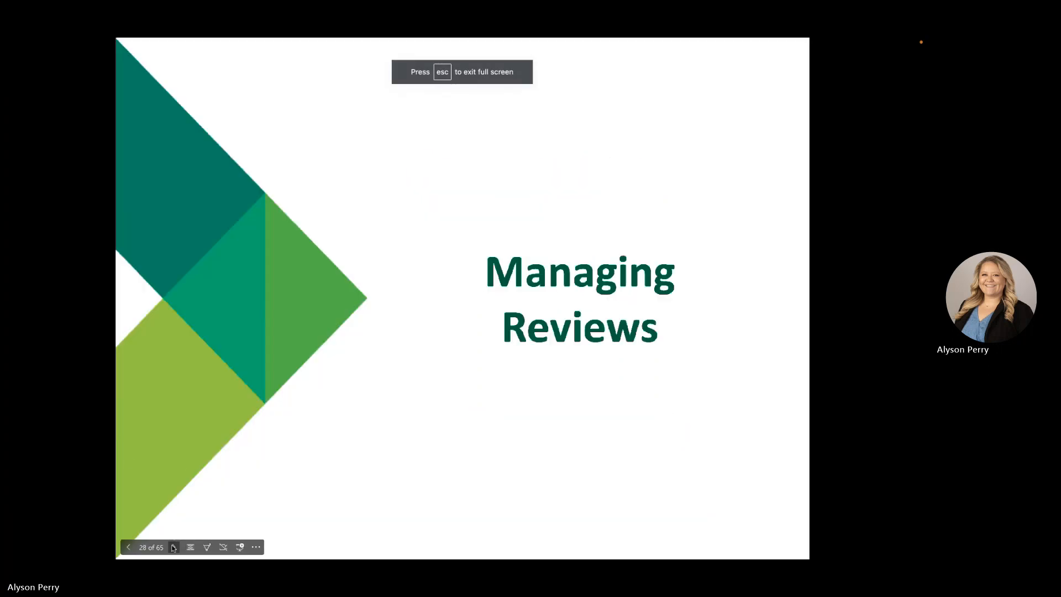
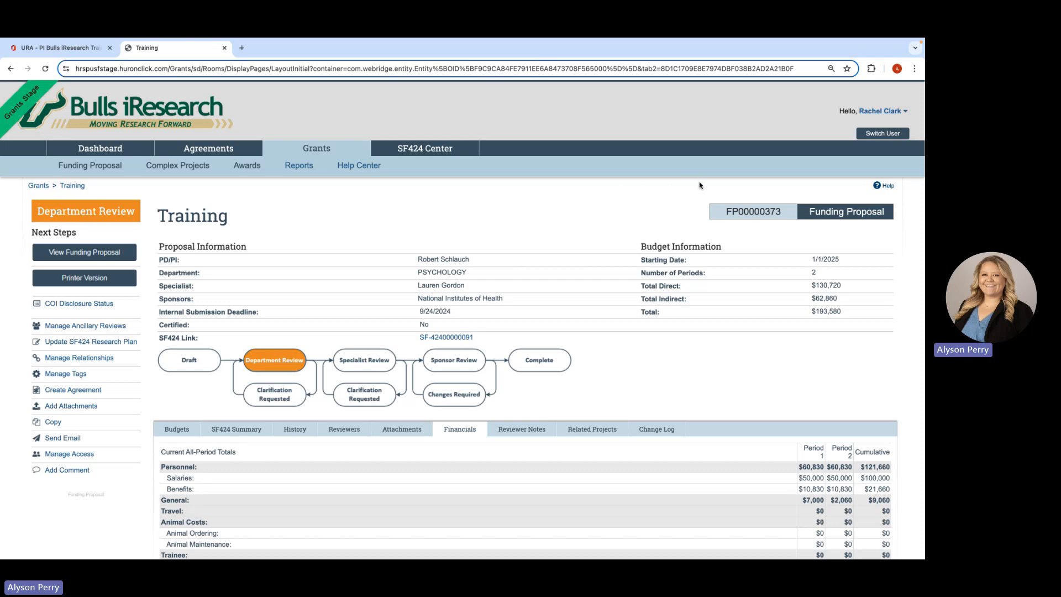
# - Impersonate the proposal's PD/PI and certify the Training funding proposal without comments or attachments
pyautogui.click(869, 135)
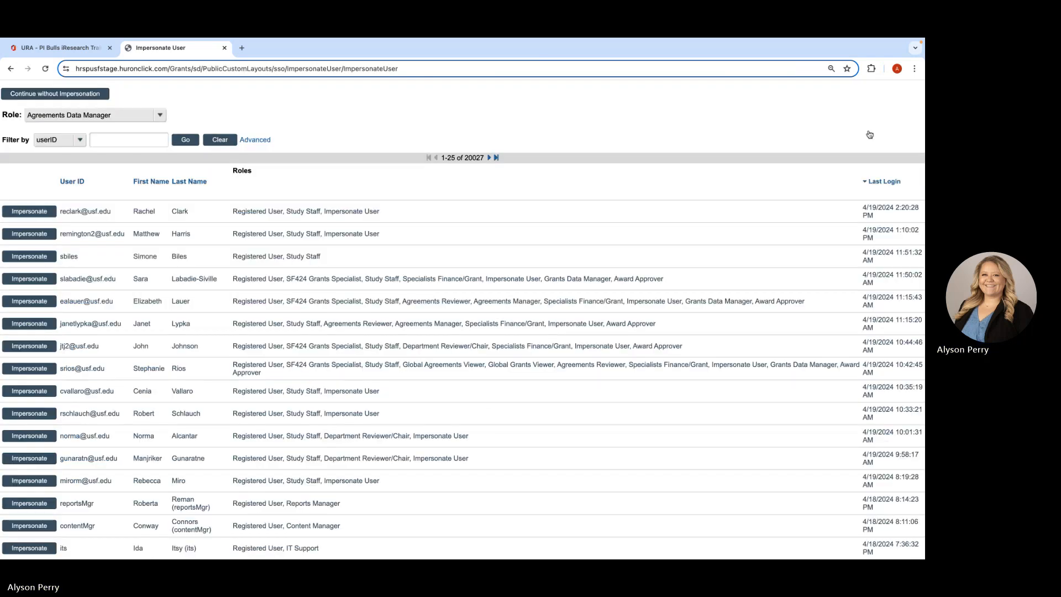
pyautogui.scroll(-1, 154, 449)
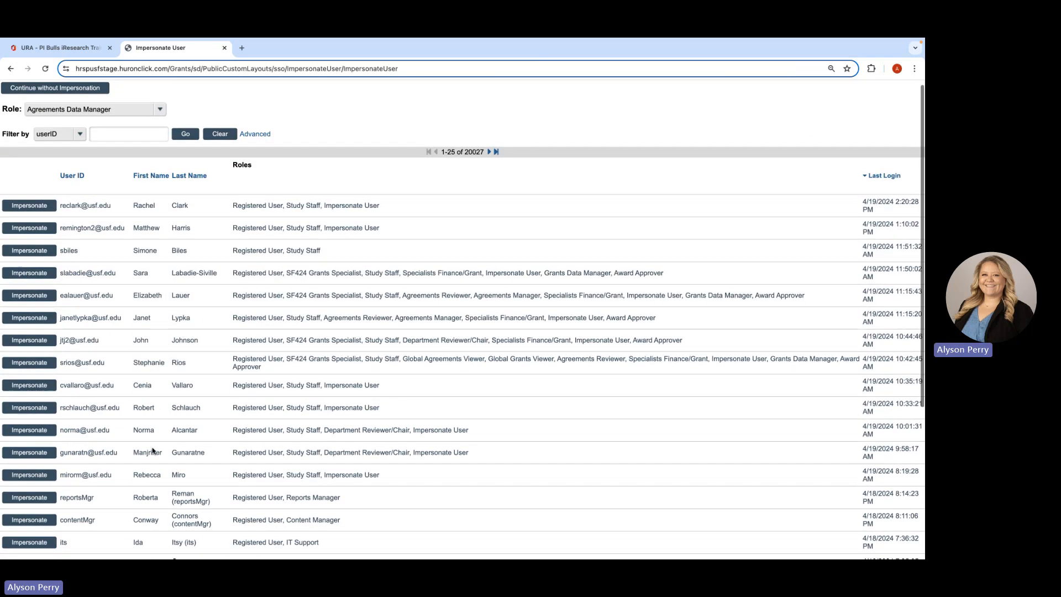
pyautogui.click(39, 409)
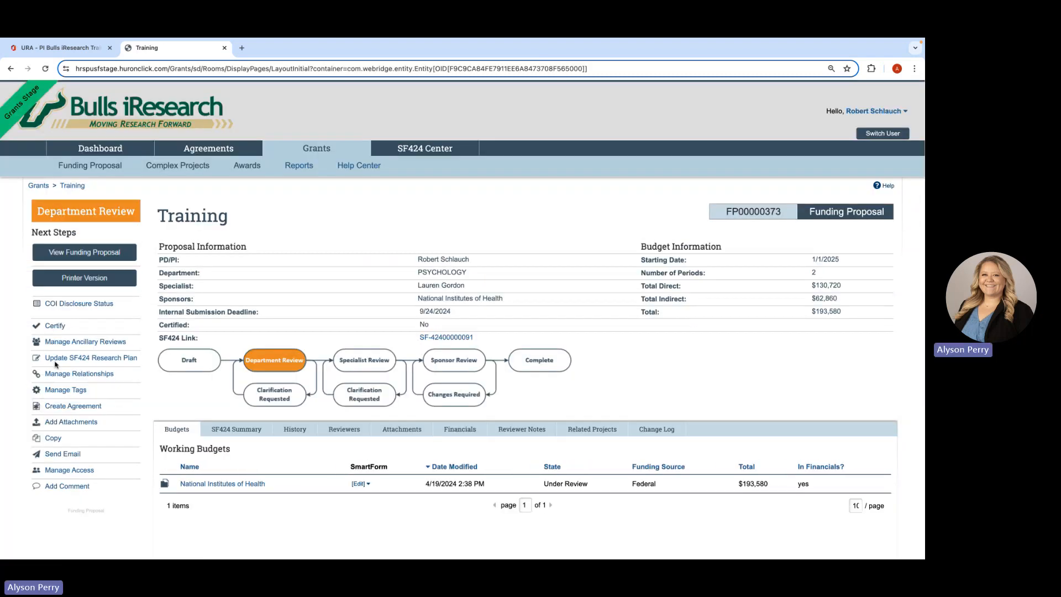
pyautogui.click(55, 327)
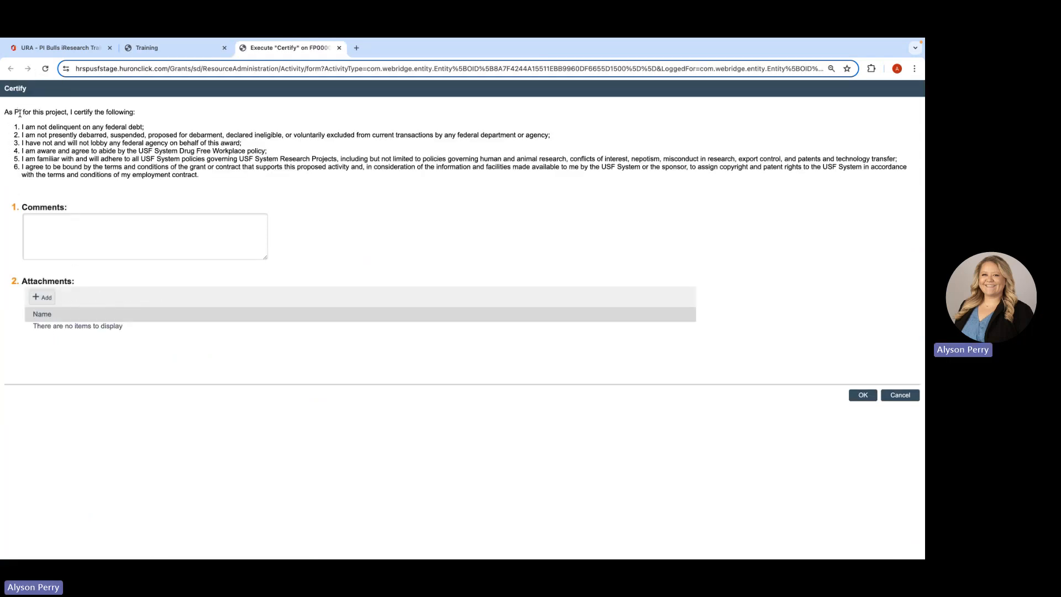
pyautogui.click(864, 397)
pyautogui.click(864, 398)
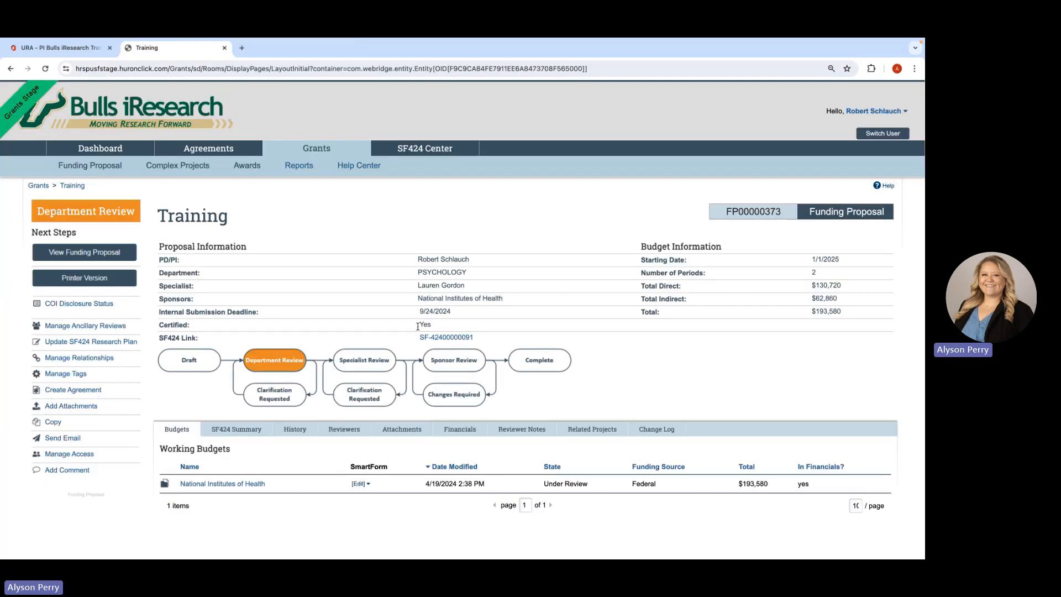
# - Check the Training proposal's certified status and its activity history
pyautogui.moveTo(421, 326); pyautogui.dragTo(434, 331)
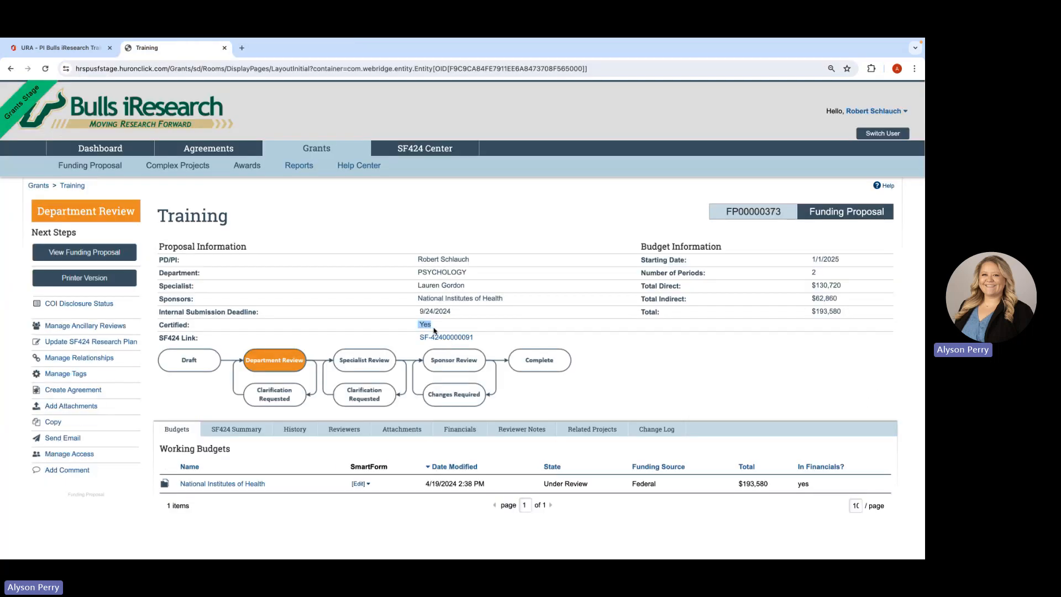
pyautogui.click(288, 431)
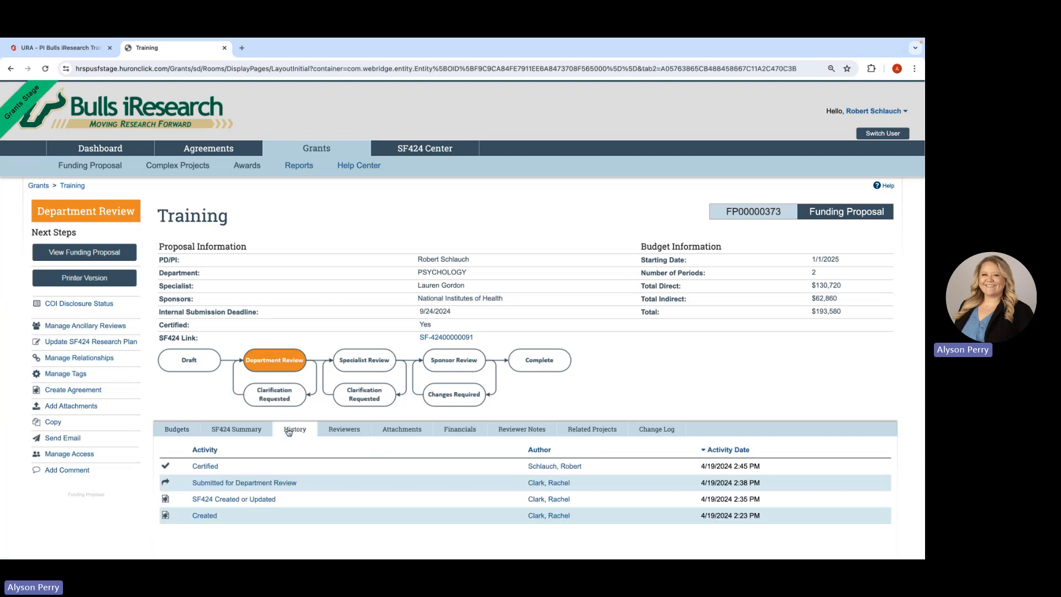
pyautogui.scroll(-1, 290, 478)
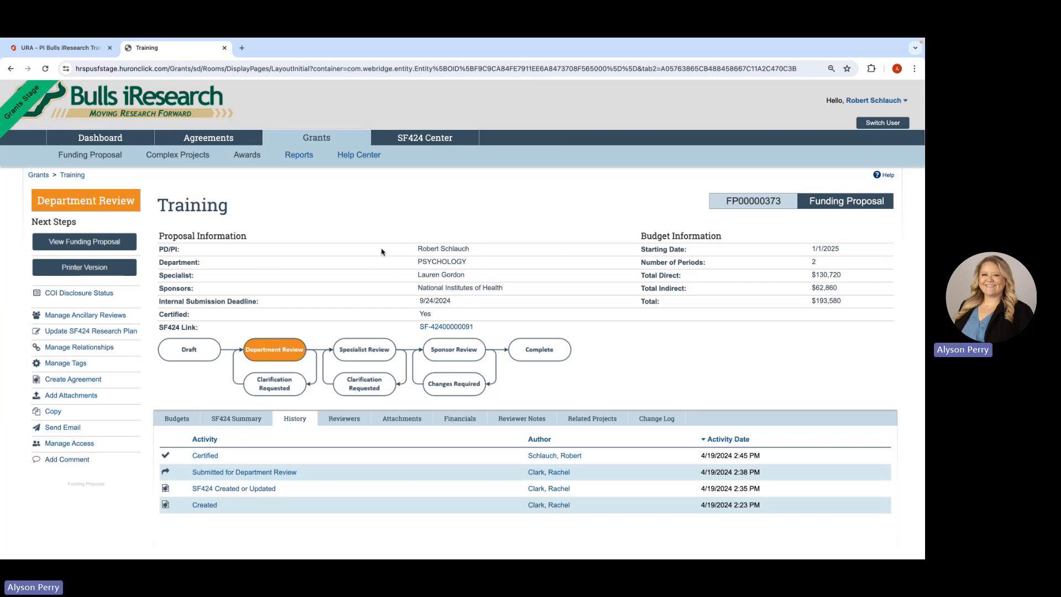
# - Impersonate the Department Reviewer/Chair with the SF424 Grants Specialist role and mark the proposal's General Proposal Information section as reviewed
pyautogui.click(883, 124)
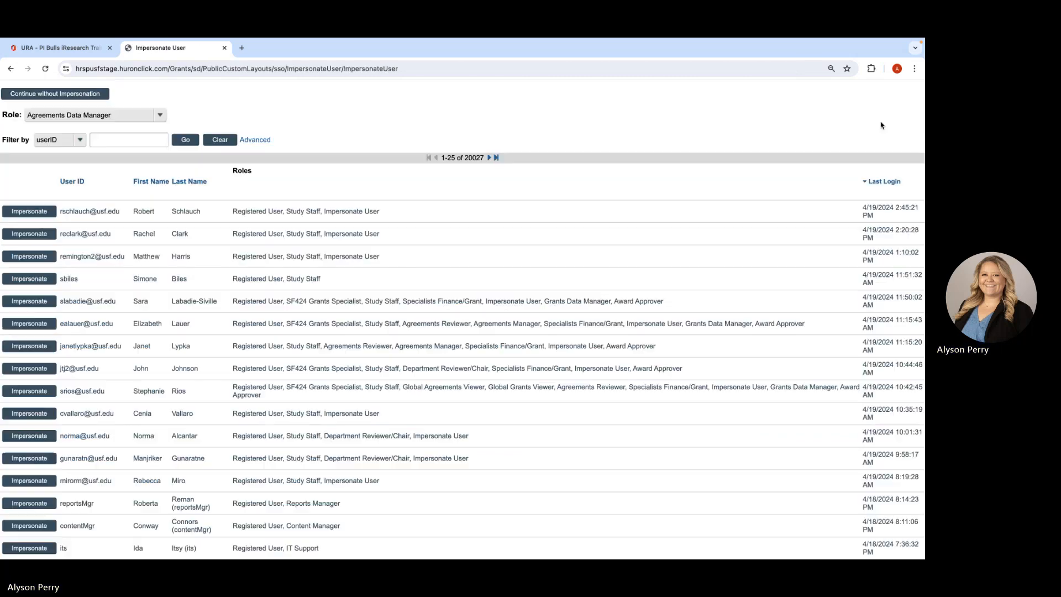
pyautogui.click(33, 369)
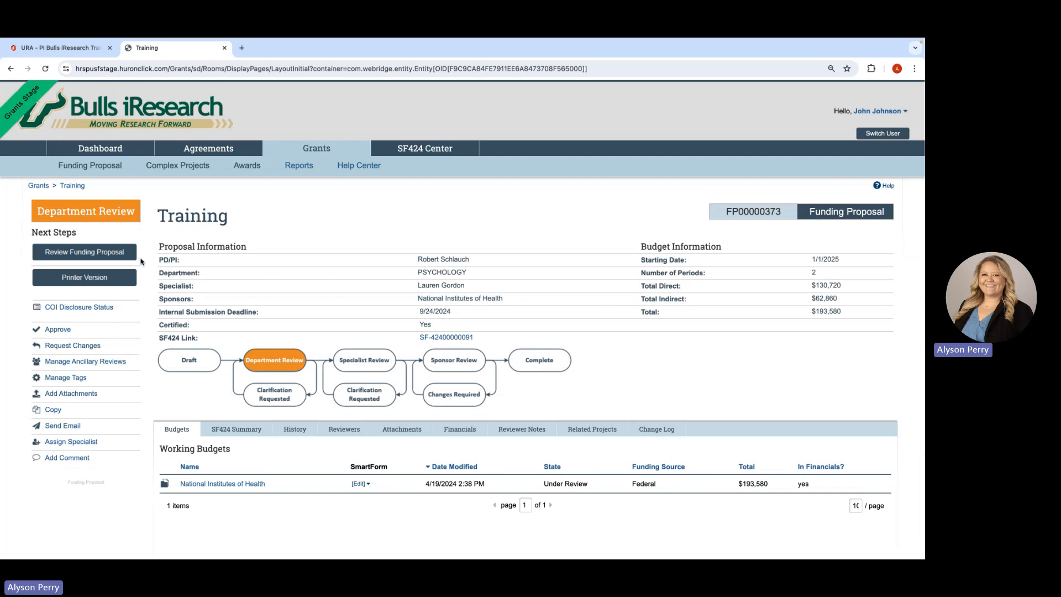
pyautogui.click(91, 254)
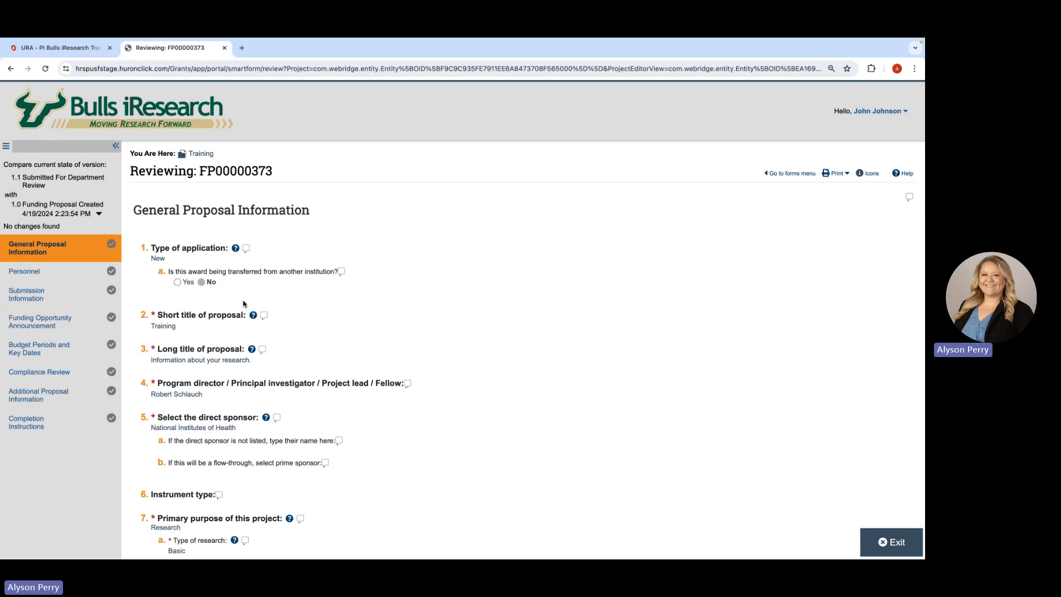
pyautogui.scroll(-5, 537, 378)
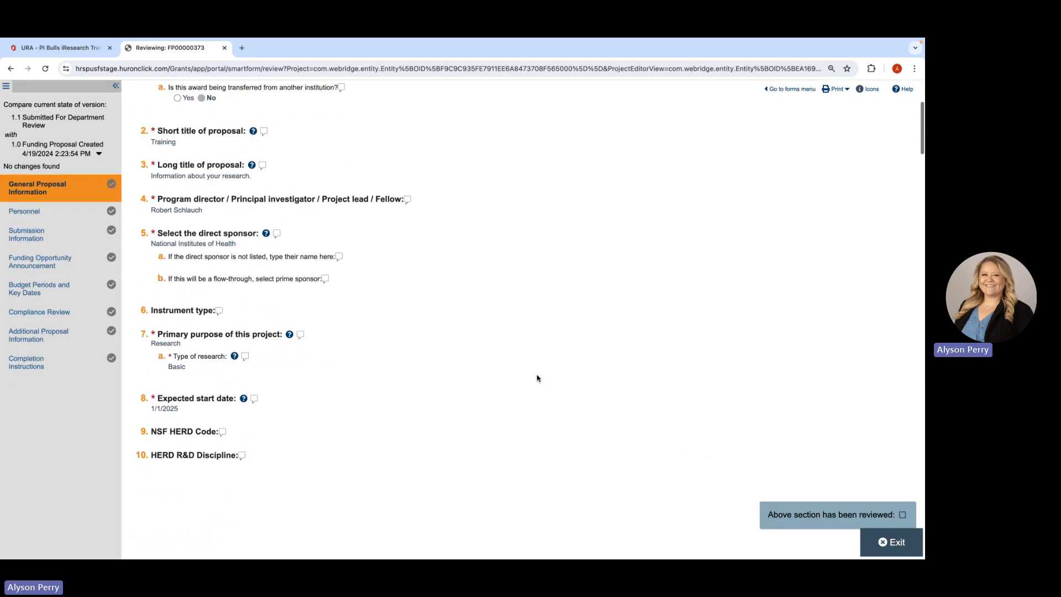
pyautogui.click(790, 444)
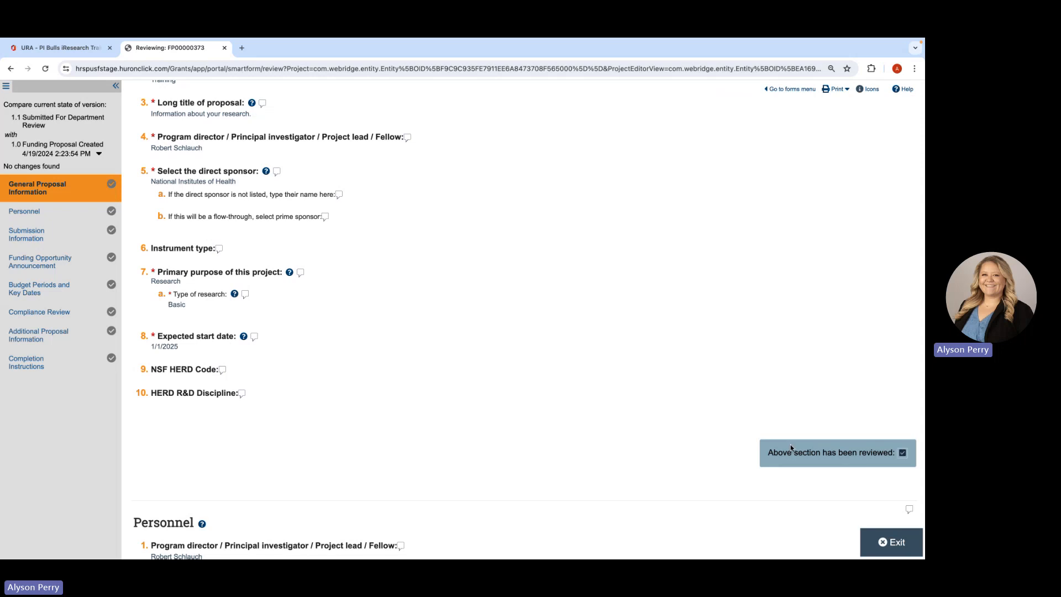
# - Add the reviewer note "Missing biosketch" to the Personnel section's Biosketch question as a Department Draft Change Request with a response required
pyautogui.scroll(-1, 408, 341)
pyautogui.scroll(-3, 408, 341)
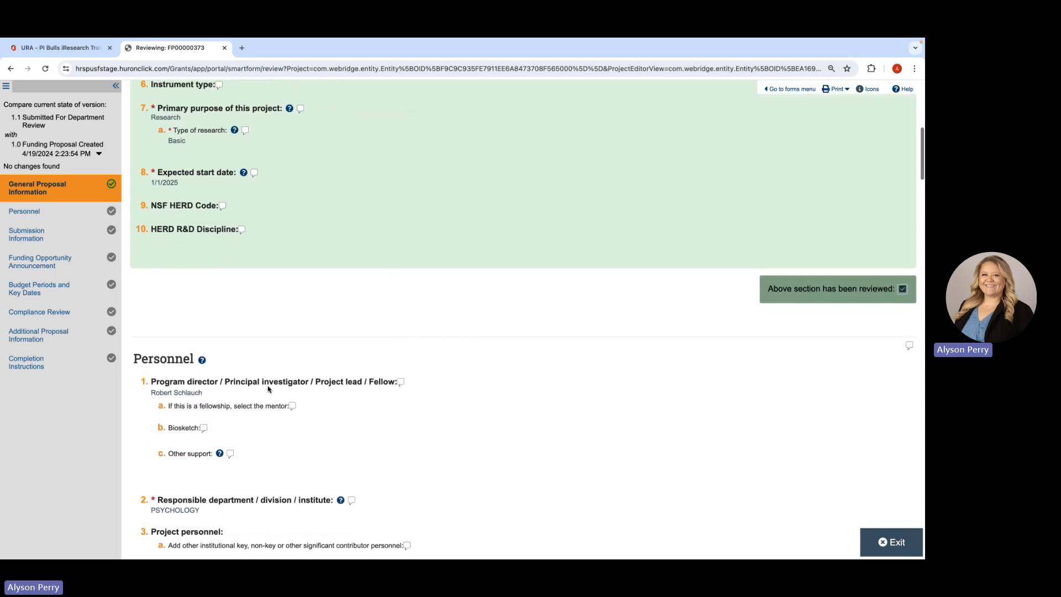
pyautogui.scroll(-2, 403, 386)
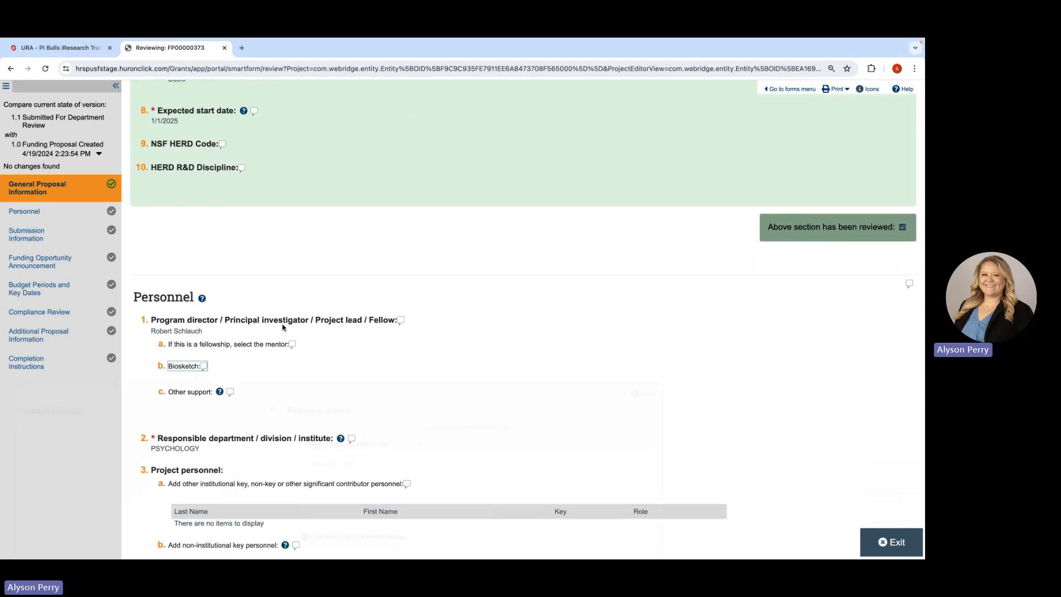
pyautogui.click(204, 367)
pyautogui.click(388, 223)
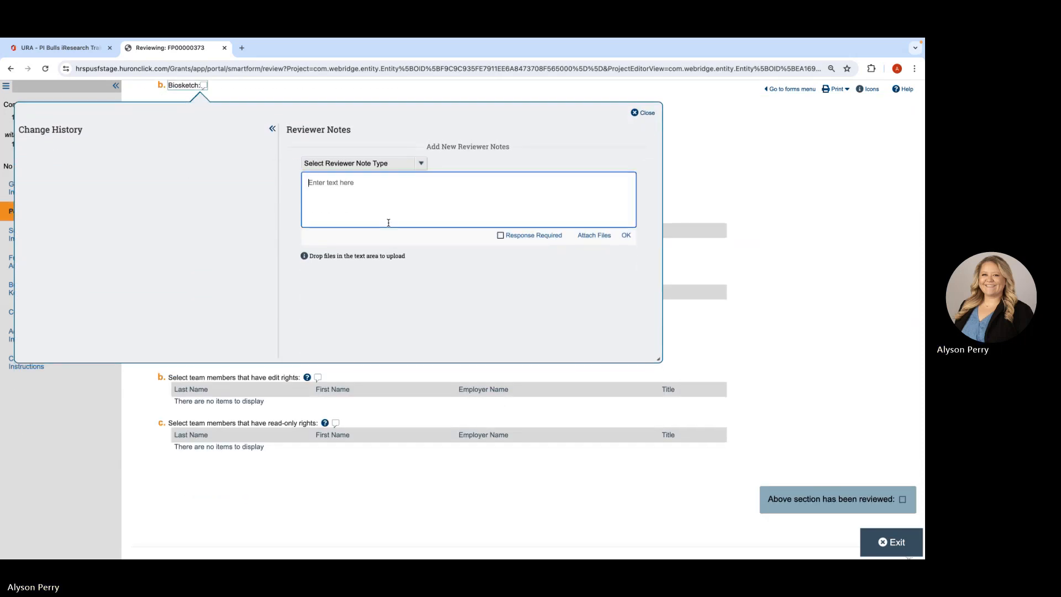
pyautogui.write('Missing biosketch')
pyautogui.click(501, 235)
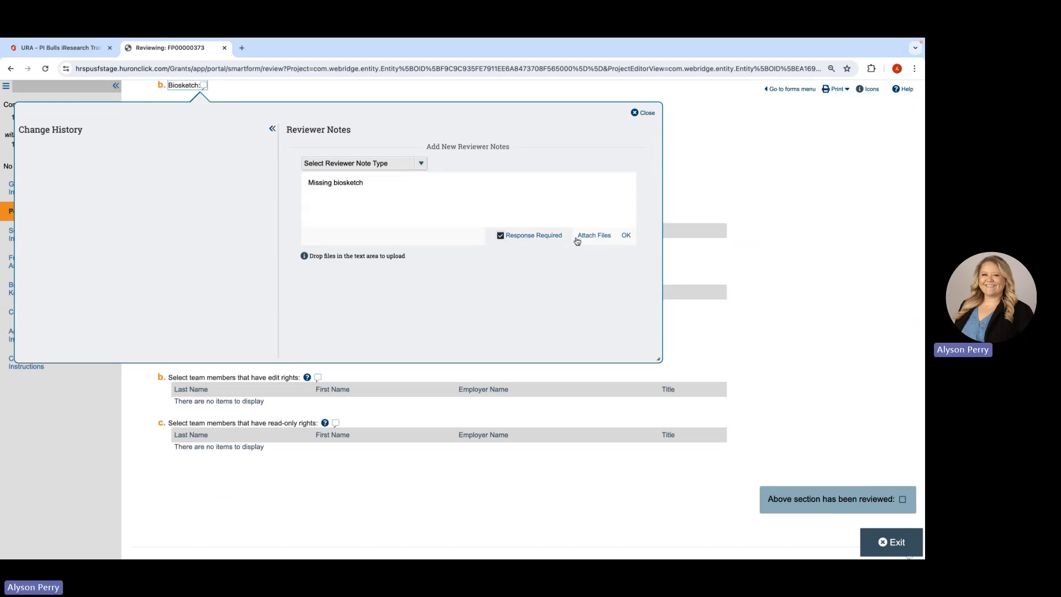
pyautogui.click(626, 236)
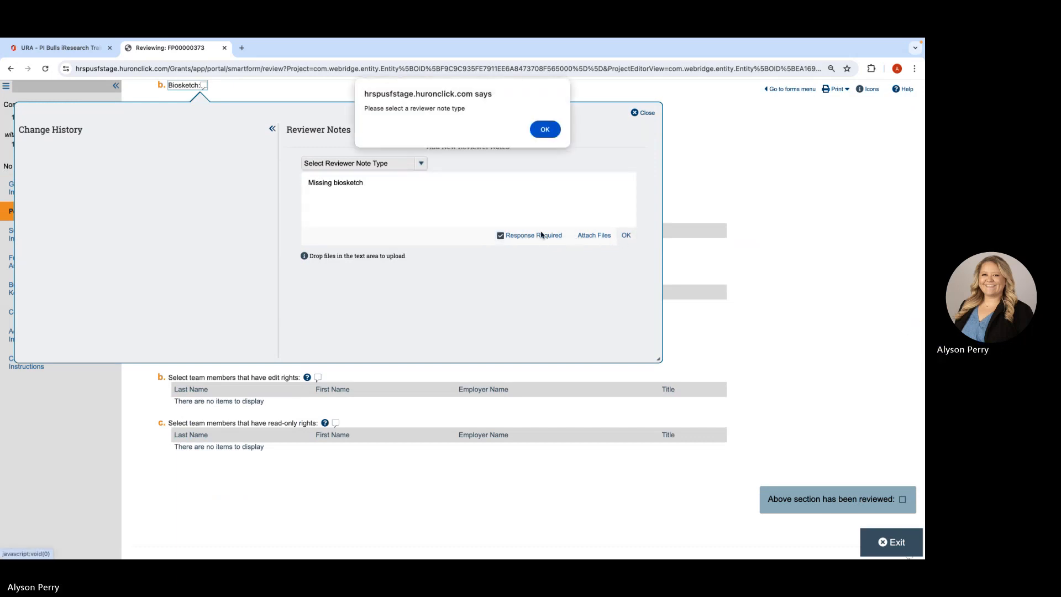
pyautogui.click(545, 129)
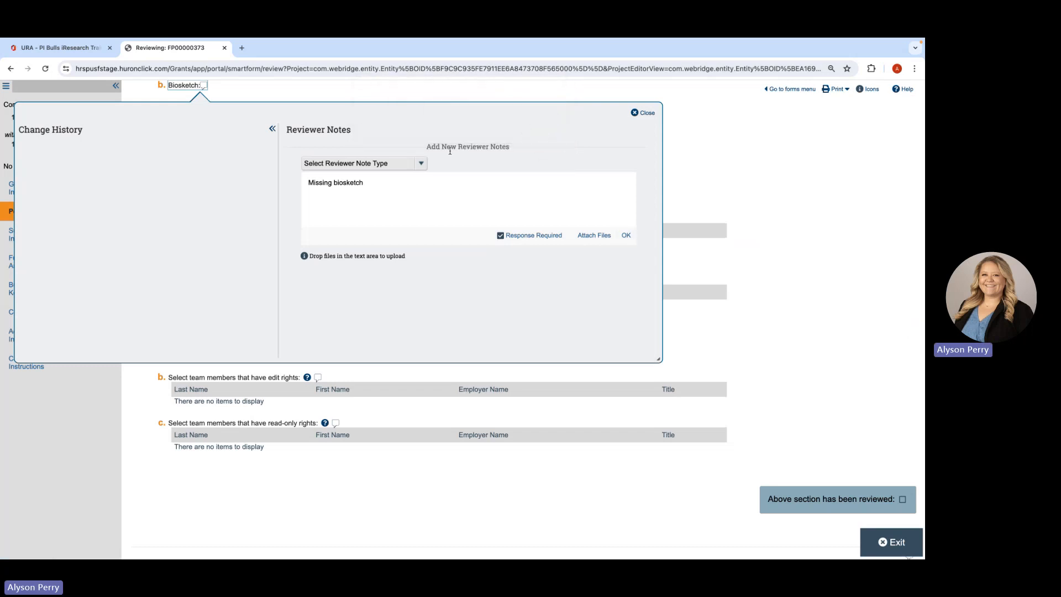
pyautogui.click(419, 164)
pyautogui.click(391, 184)
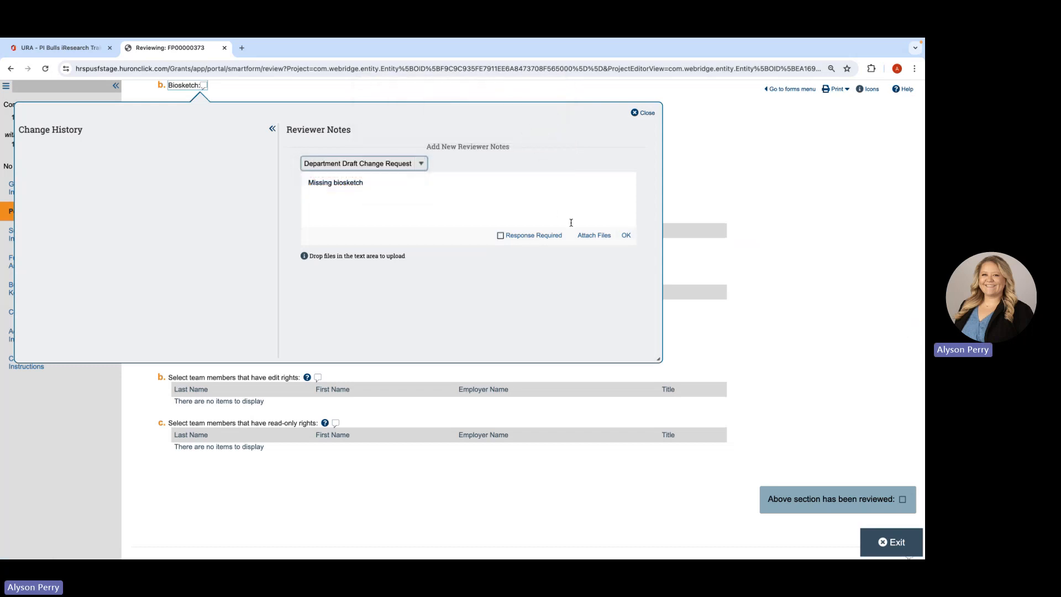
pyautogui.click(534, 236)
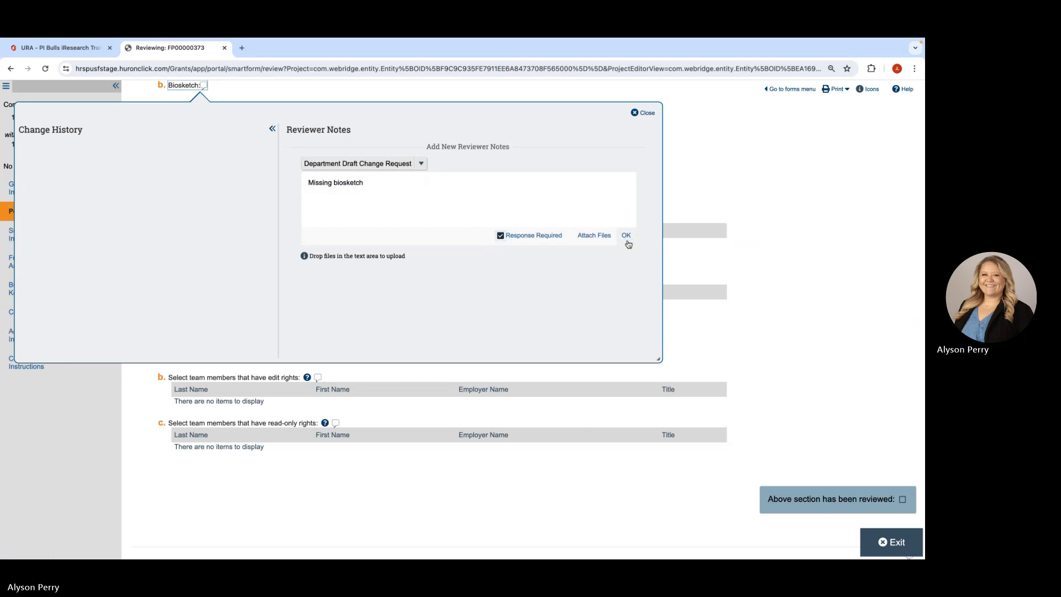
pyautogui.click(627, 240)
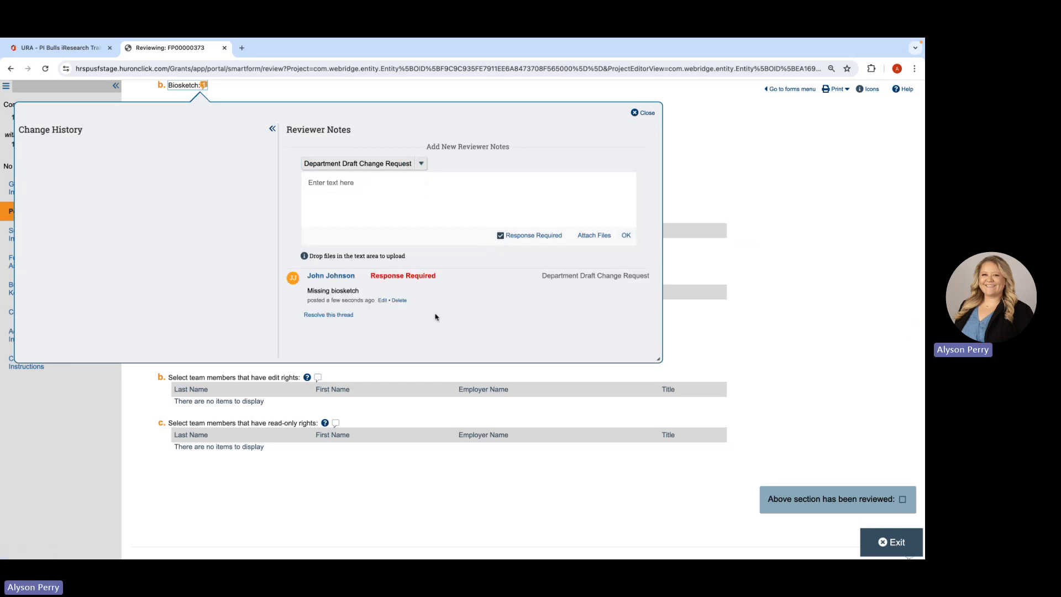
pyautogui.click(644, 113)
# - Add the reviewer note "Wrong department" to the responsible department question as a Department Draft Change Request, without requiring a response
pyautogui.scroll(3, 413, 282)
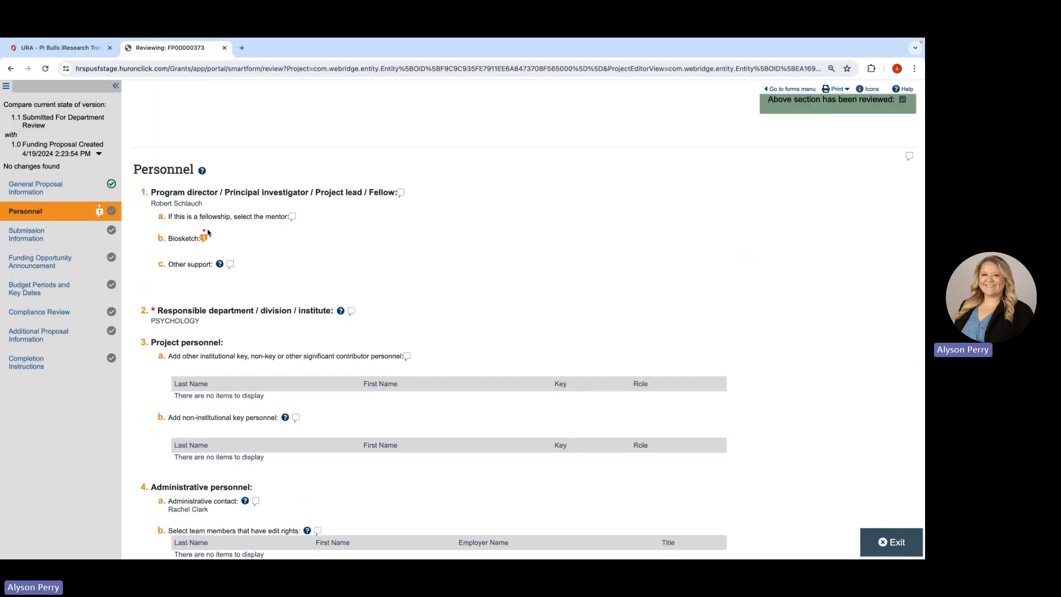
pyautogui.scroll(-1, 370, 271)
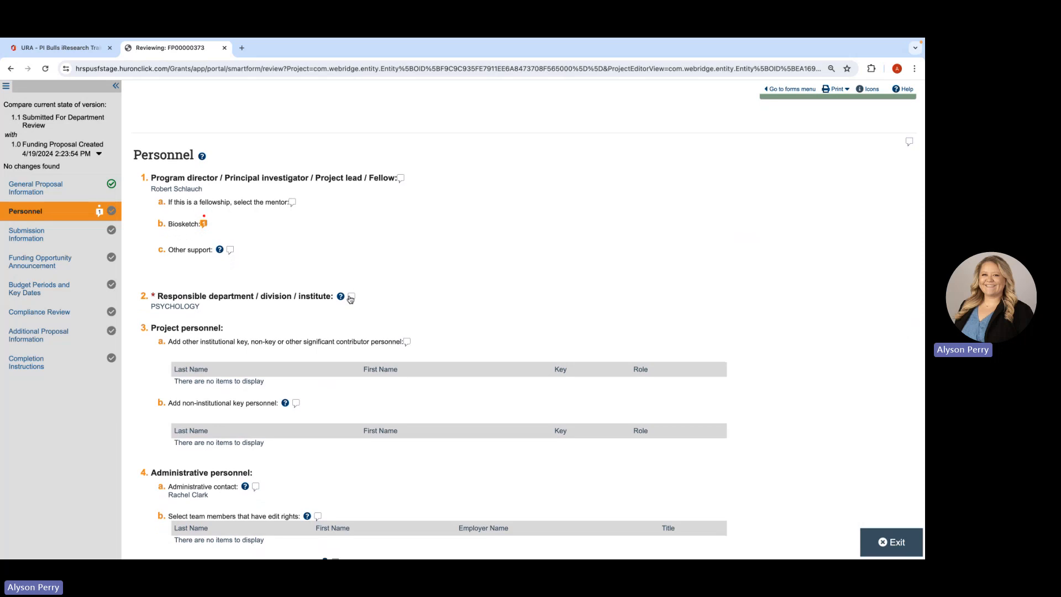
pyautogui.click(350, 298)
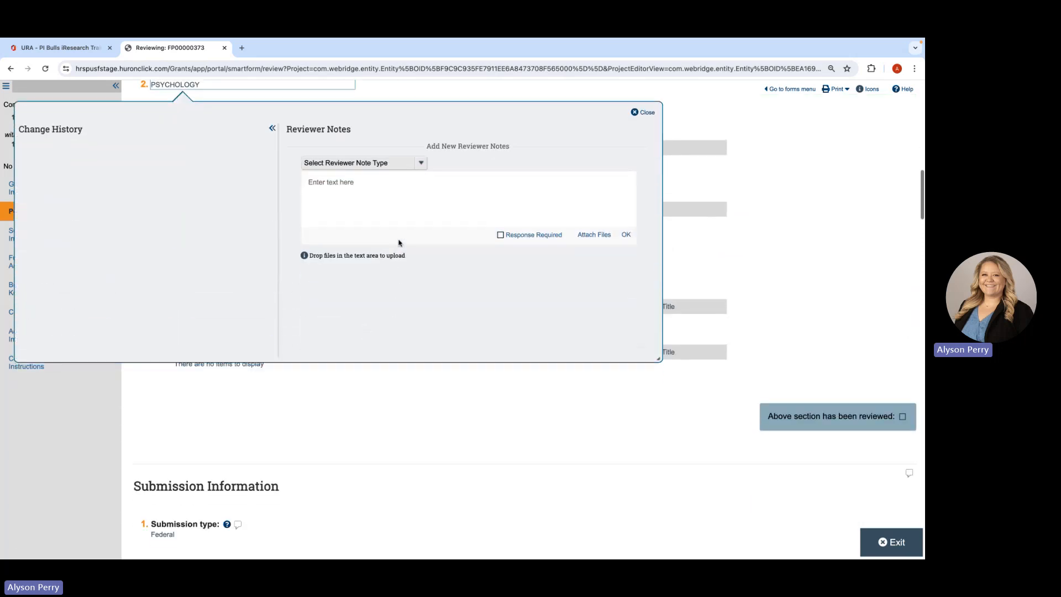
pyautogui.click(398, 212)
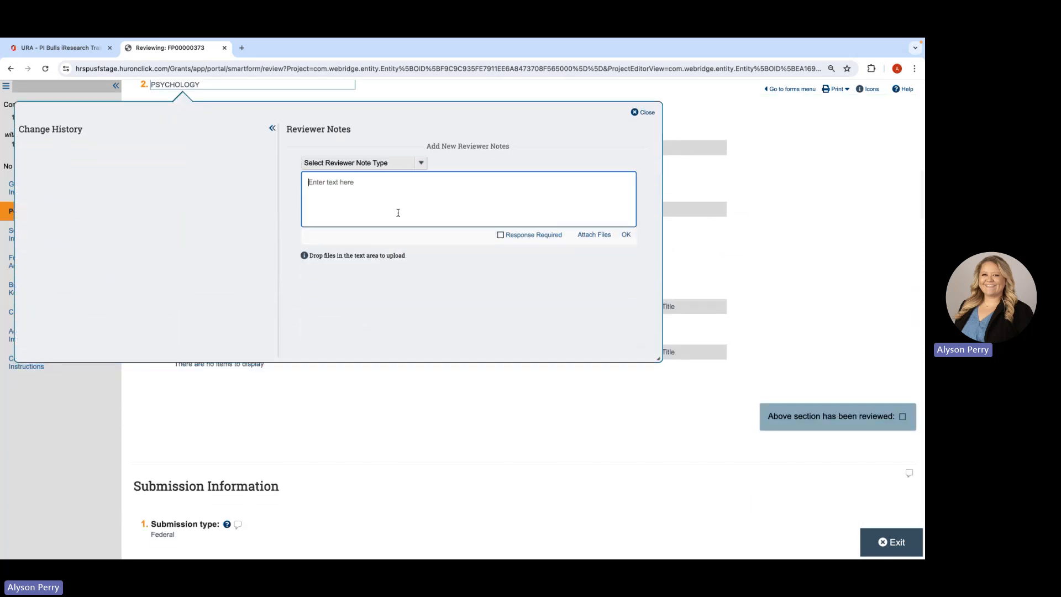
pyautogui.write('Wrong department')
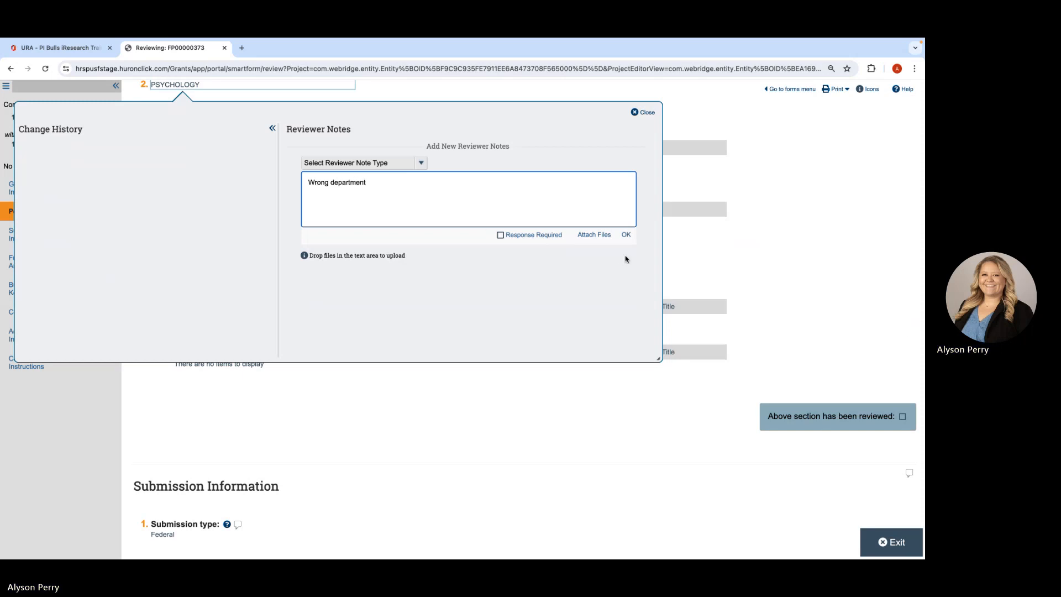
pyautogui.click(423, 163)
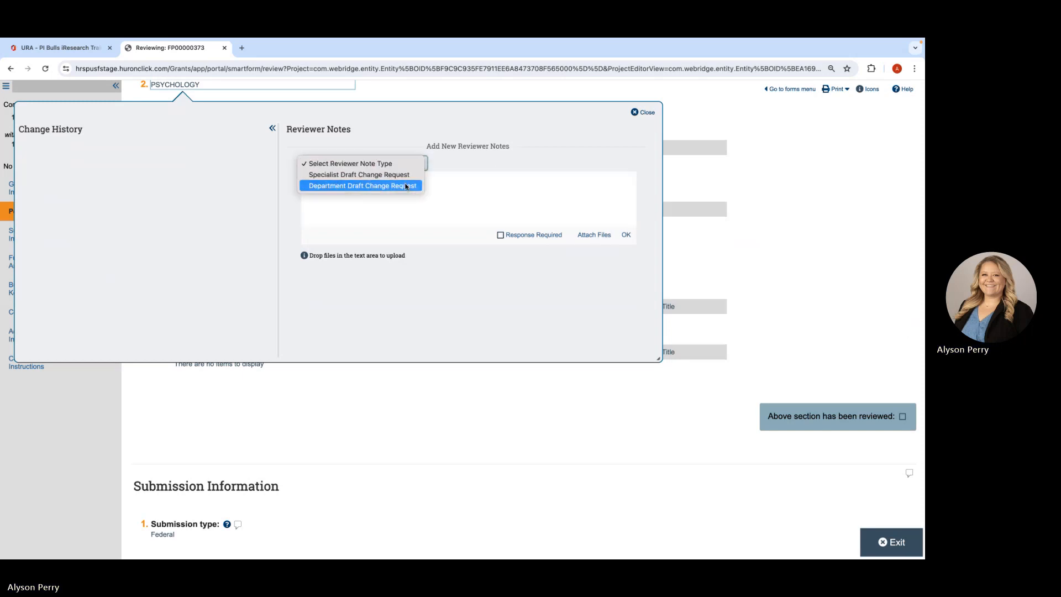
pyautogui.click(357, 183)
pyautogui.click(624, 235)
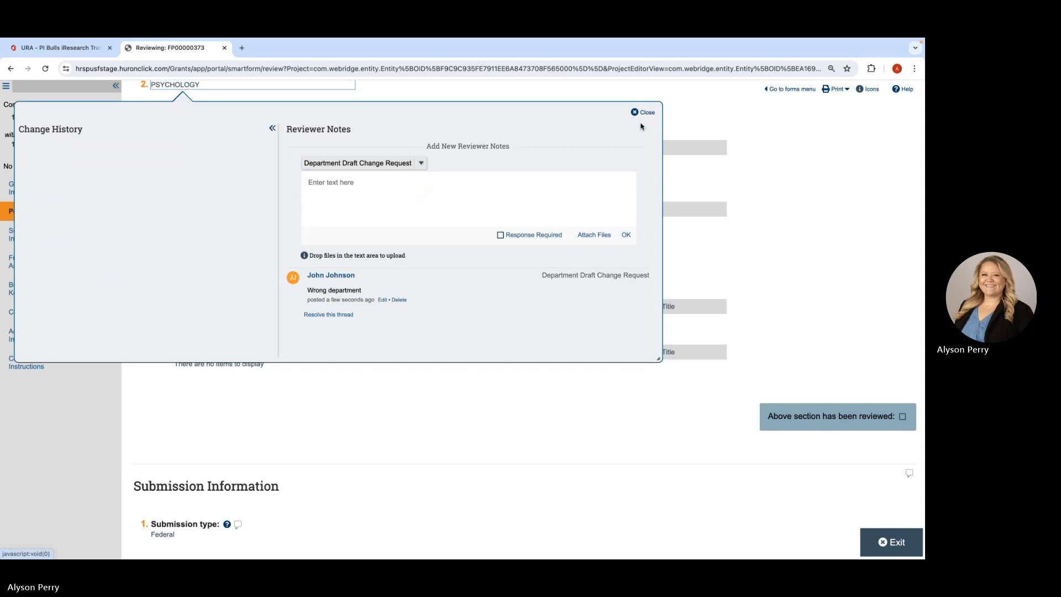
pyautogui.click(636, 112)
# - Mark the Personnel and Submission Information sections as reviewed
pyautogui.scroll(4, 332, 228)
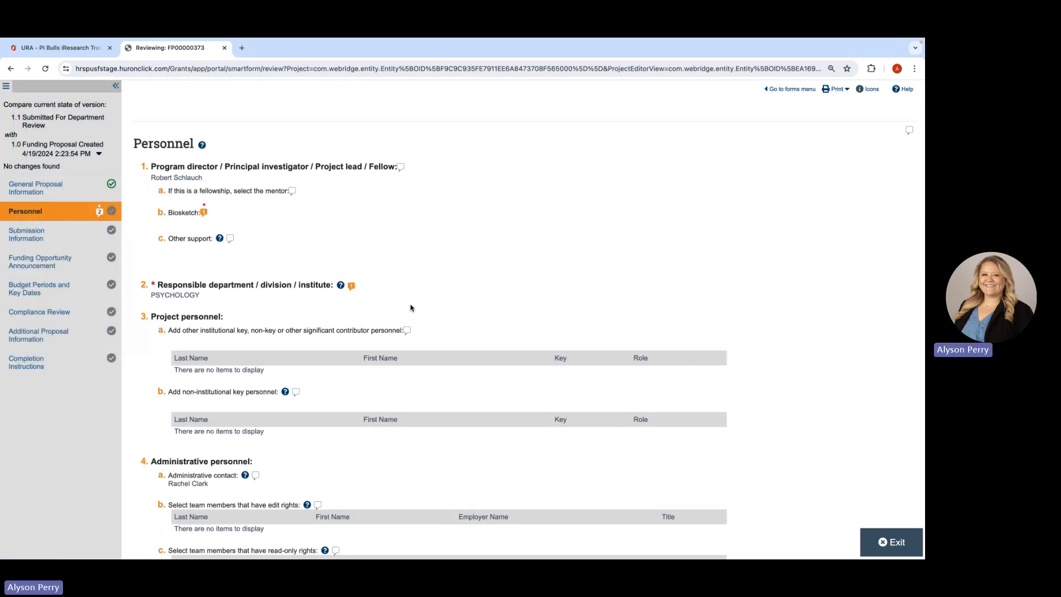
pyautogui.scroll(-4, 410, 312)
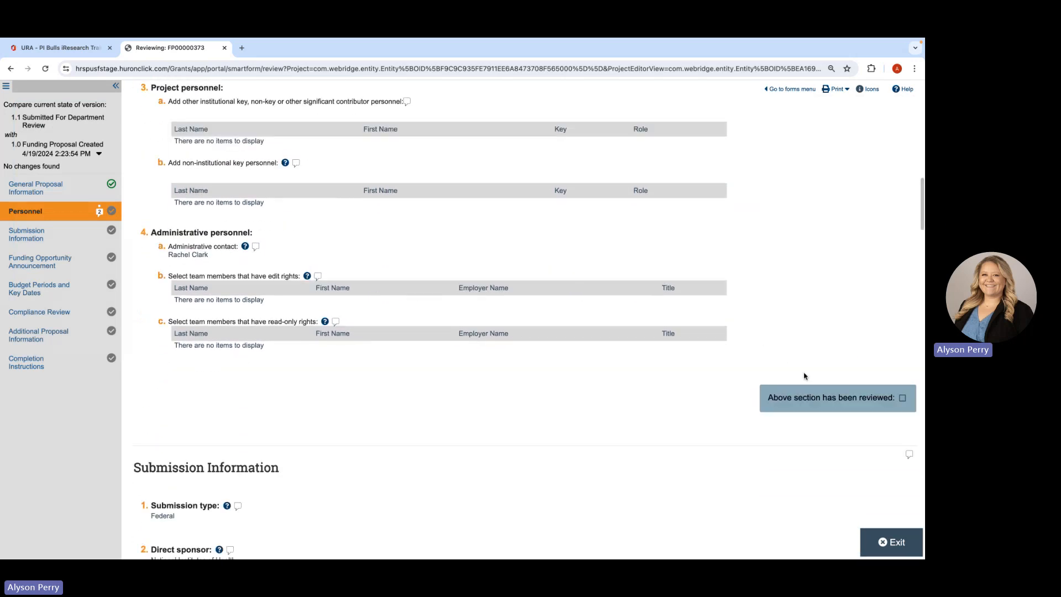
pyautogui.click(813, 397)
pyautogui.scroll(-5, 692, 419)
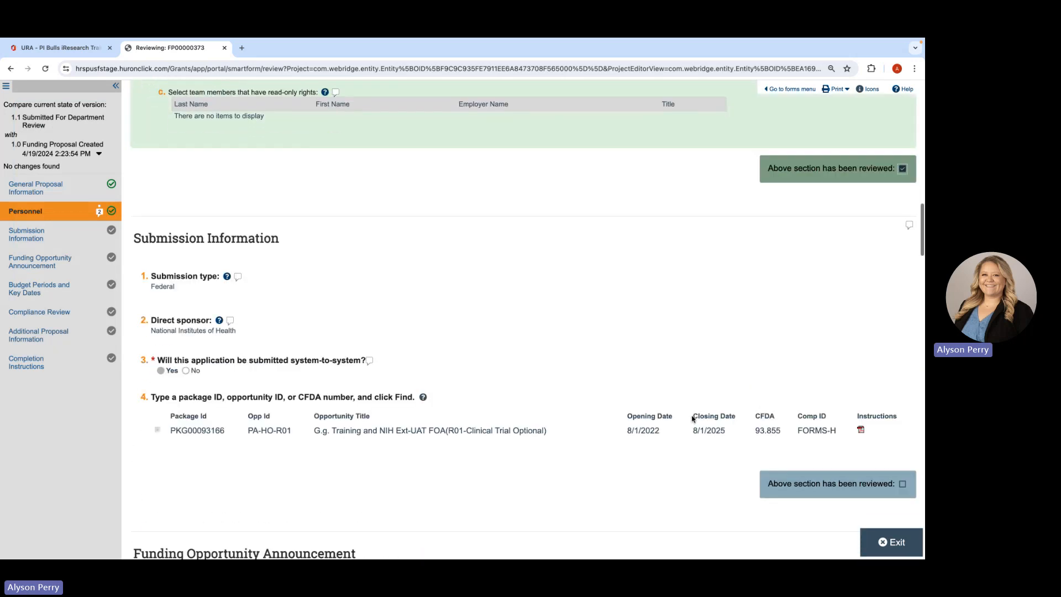
pyautogui.click(793, 415)
# - Mark the Funding Opportunity Announcement and Budget Periods and Key Dates sections as reviewed, and exit to the proposal workspace
pyautogui.scroll(-6, 796, 436)
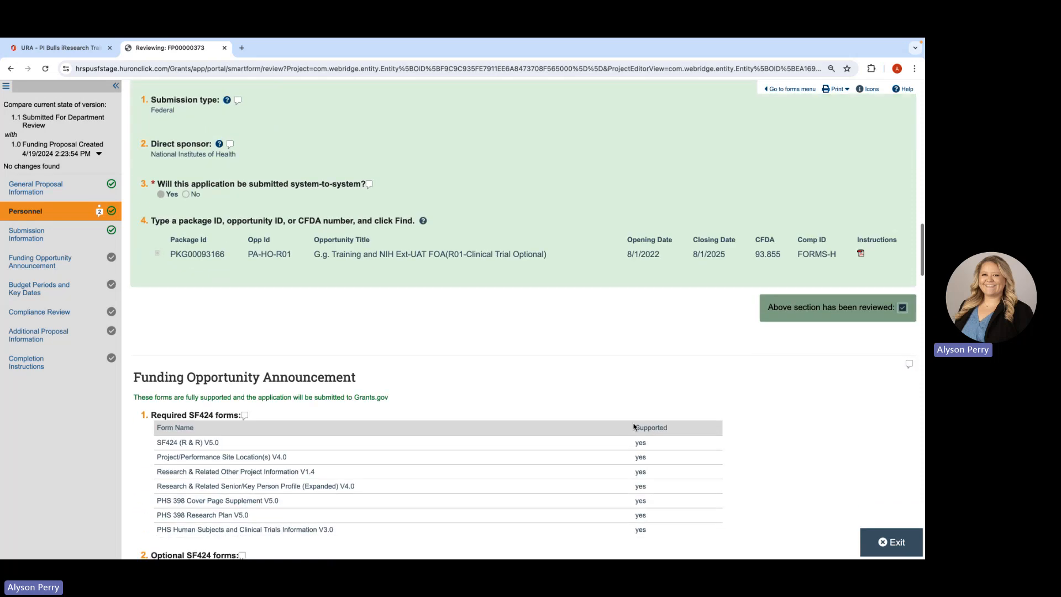
pyautogui.scroll(-5, 809, 484)
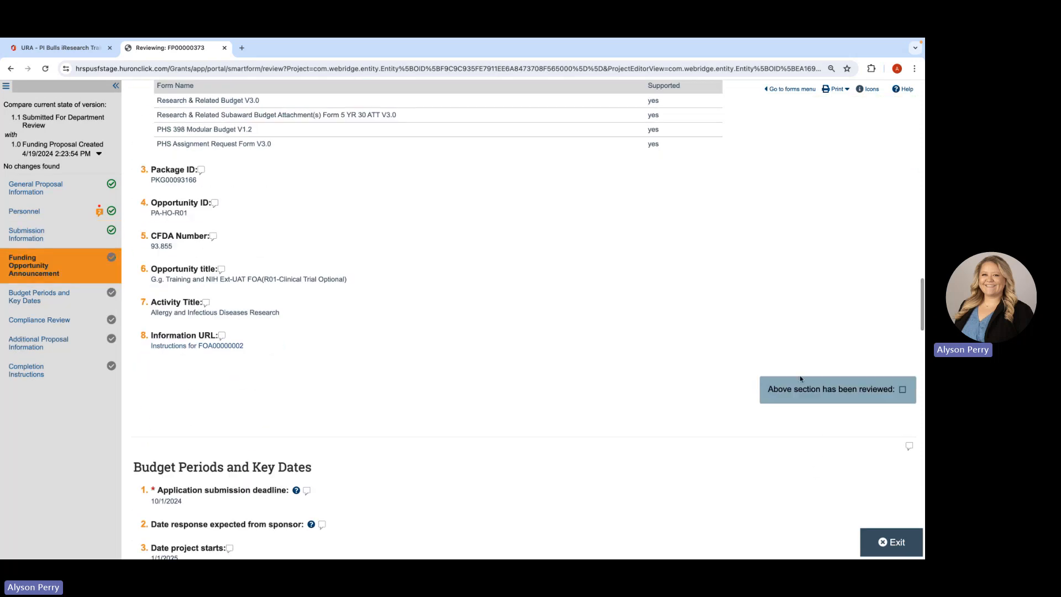
pyautogui.click(903, 389)
pyautogui.scroll(-7, 654, 439)
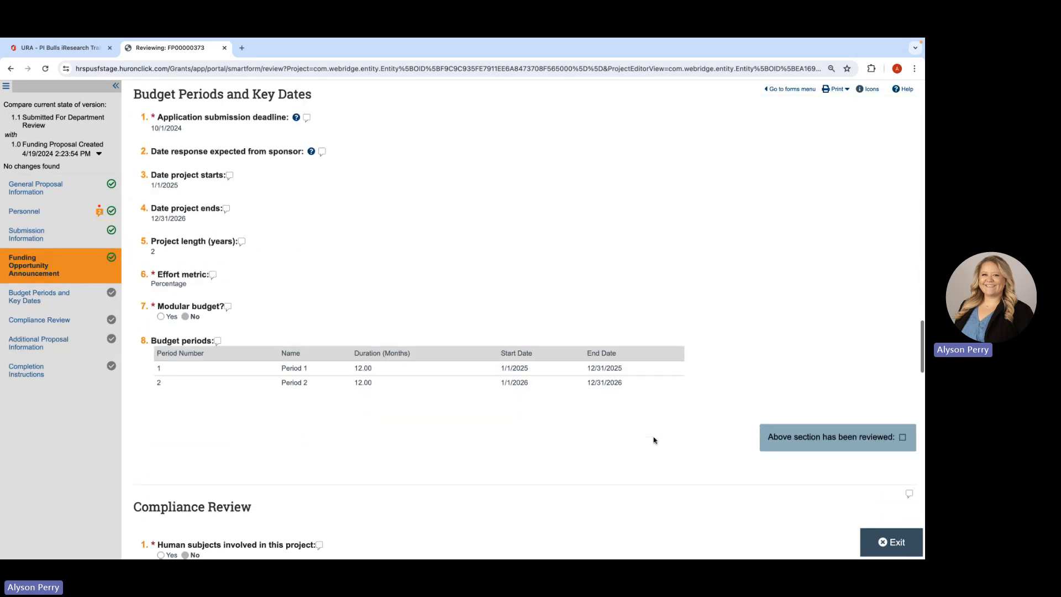
pyautogui.click(789, 433)
pyautogui.scroll(-1, 693, 482)
pyautogui.scroll(-4, 692, 483)
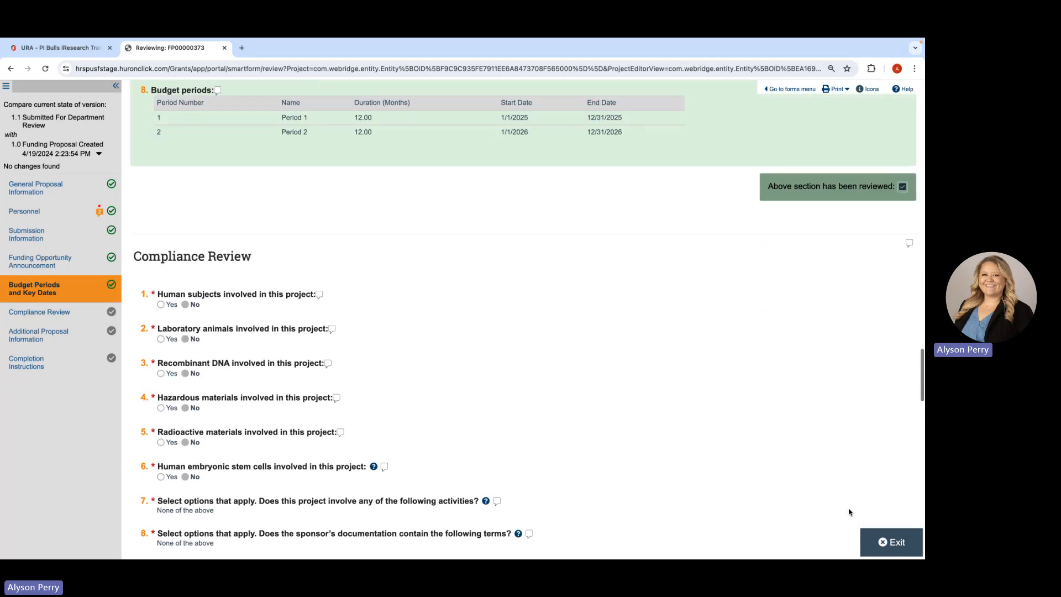
pyautogui.click(894, 544)
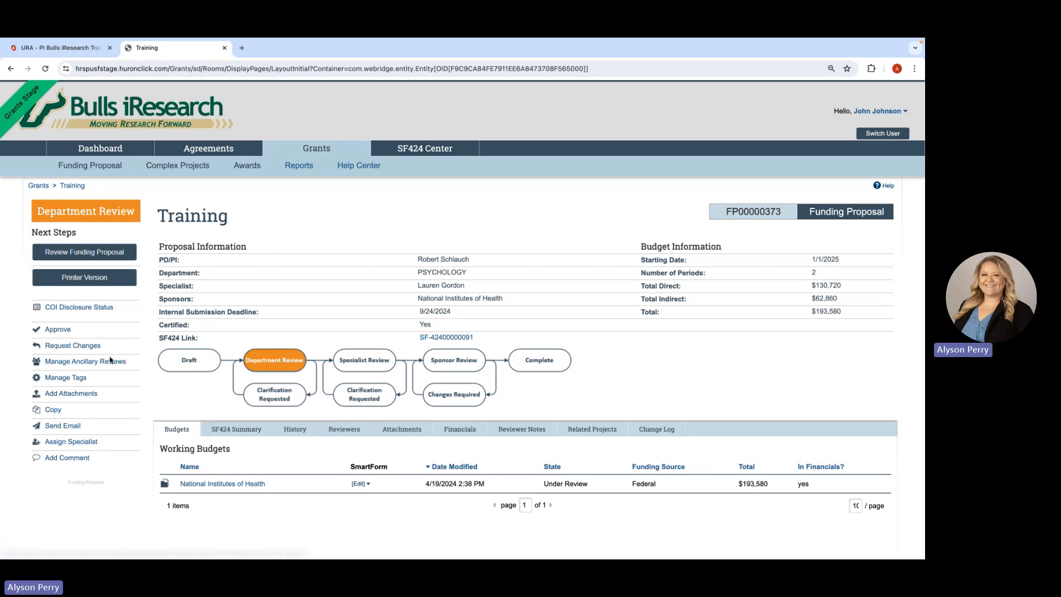
# - Submit the change request for the proposal without comments, and look over the comments in its reviewer notes
pyautogui.click(77, 347)
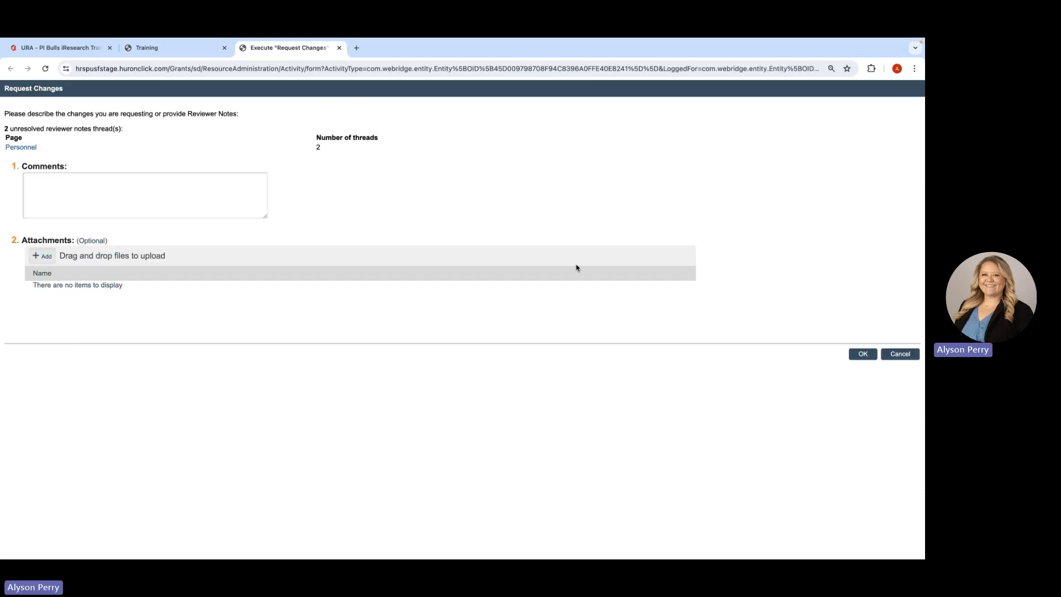
pyautogui.click(864, 356)
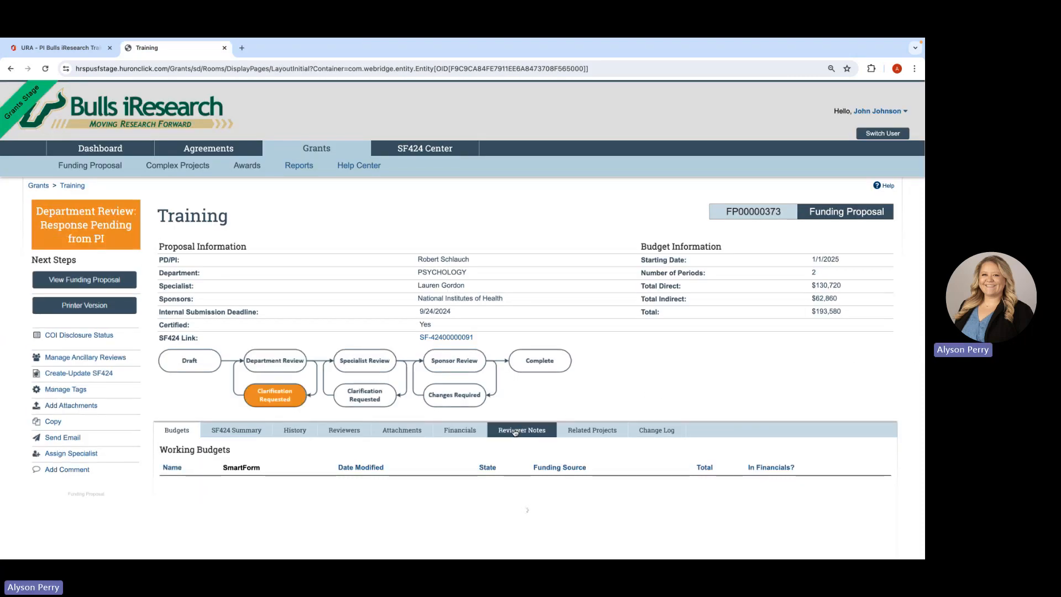
pyautogui.click(514, 433)
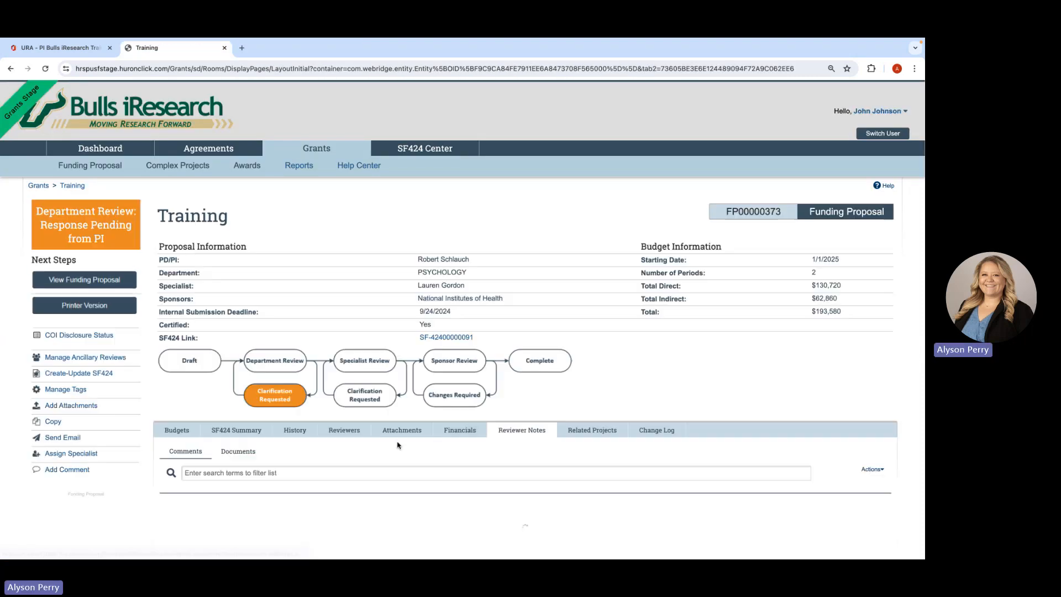
pyautogui.scroll(-2, 398, 446)
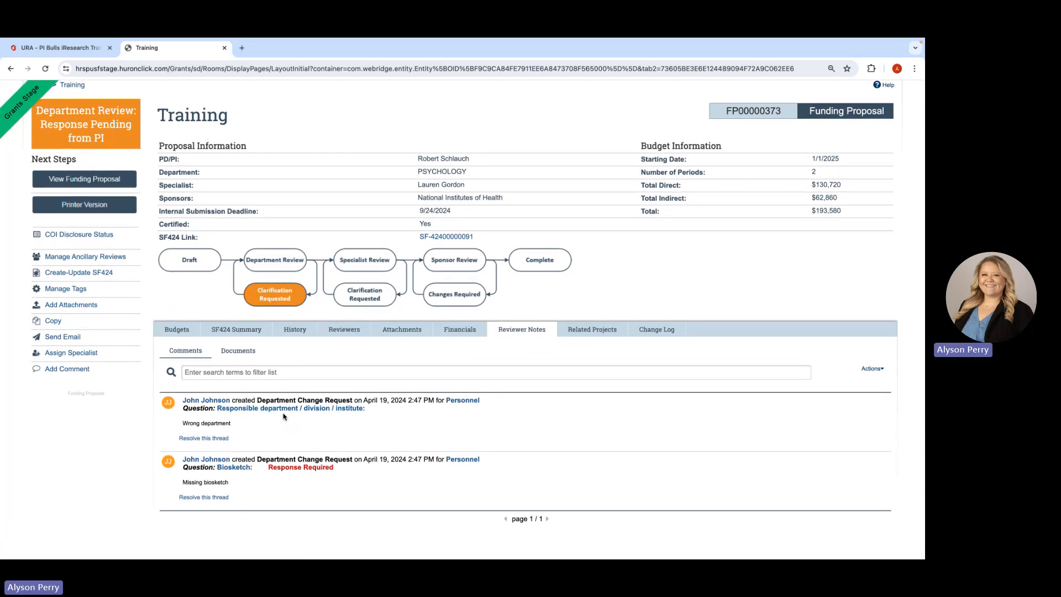
pyautogui.scroll(3, 284, 415)
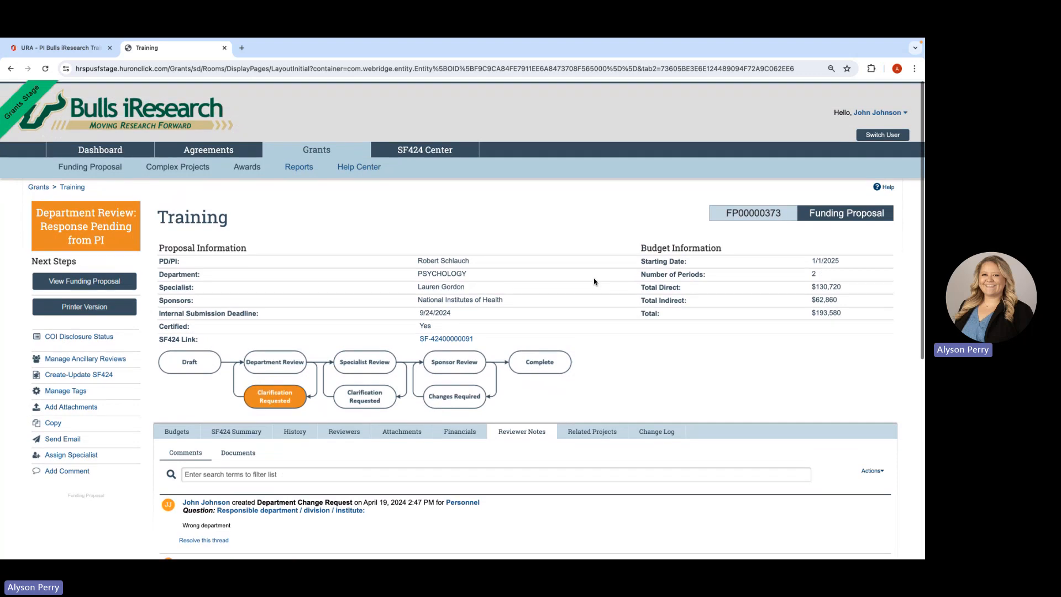
# - Switch user by impersonating the proposal's administrative contact
pyautogui.click(872, 136)
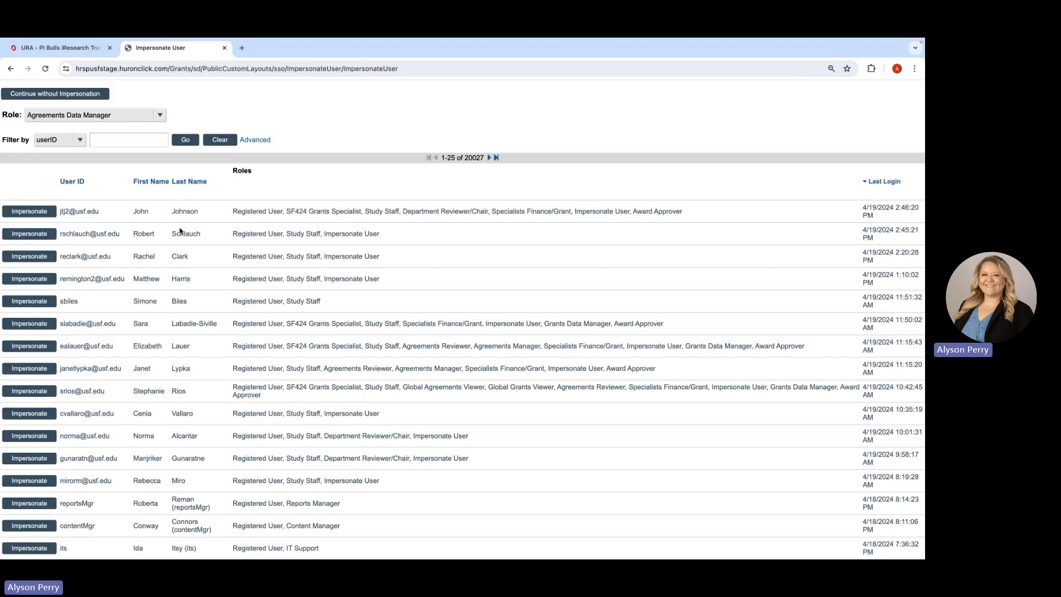
pyautogui.click(28, 257)
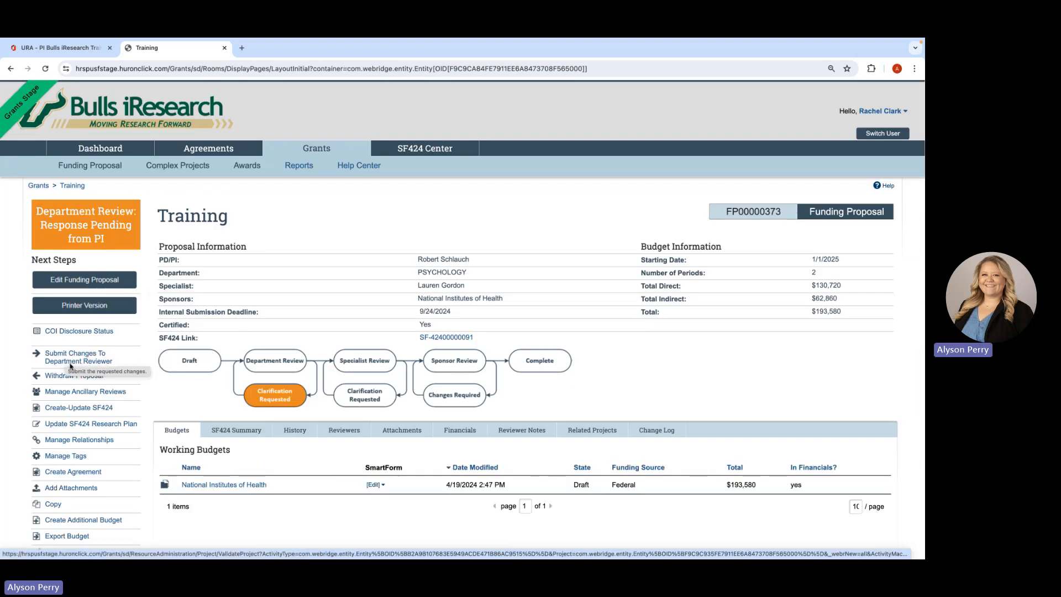
pyautogui.click(70, 366)
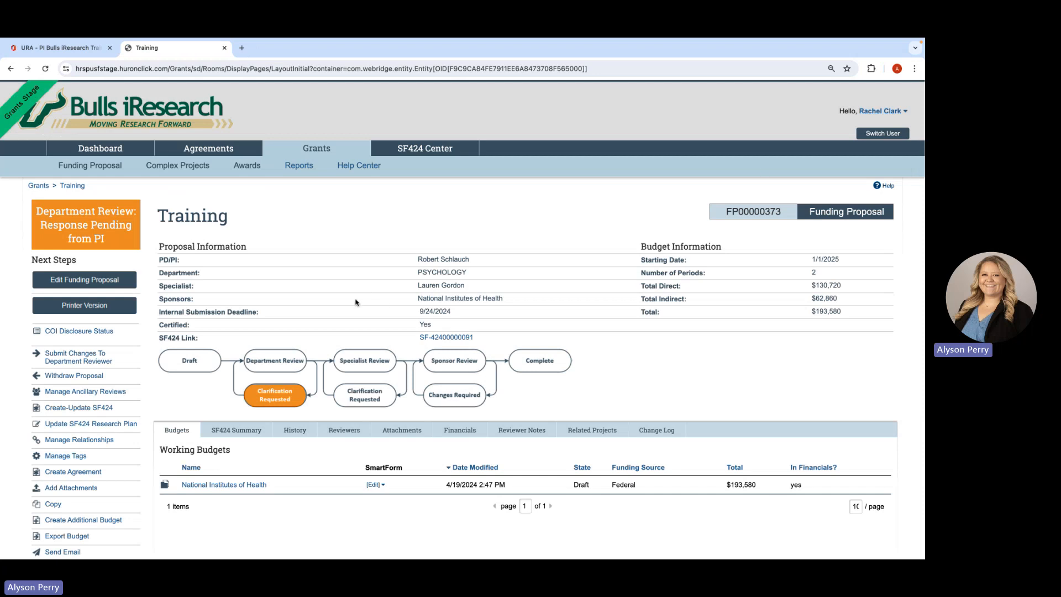
# - Open the proposal for editing and reply "Uploaded" to the "Missing biosketch" reviewer note in the Personnel section
pyautogui.click(89, 281)
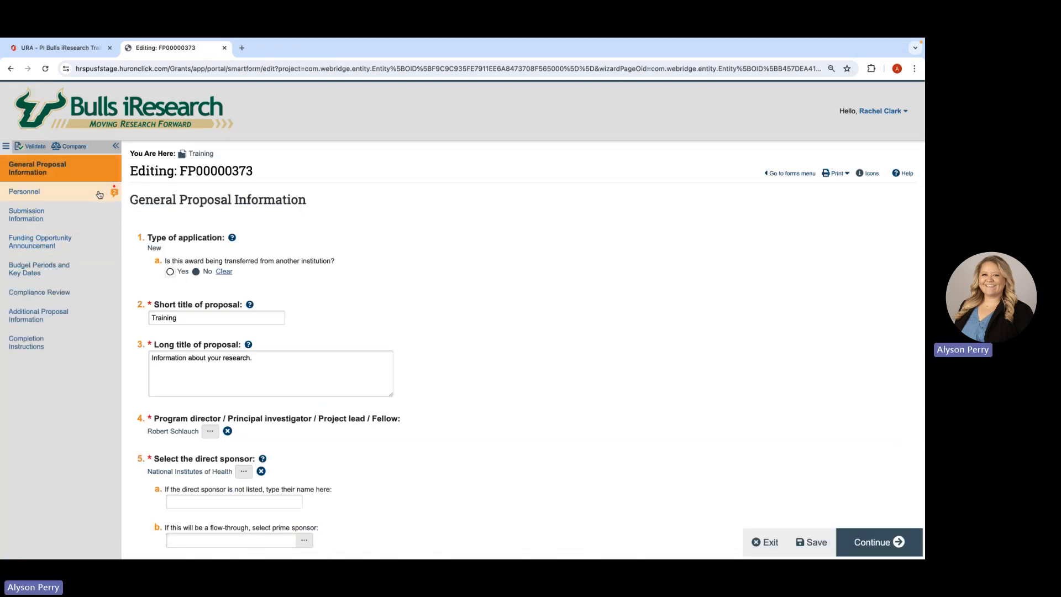
pyautogui.click(70, 195)
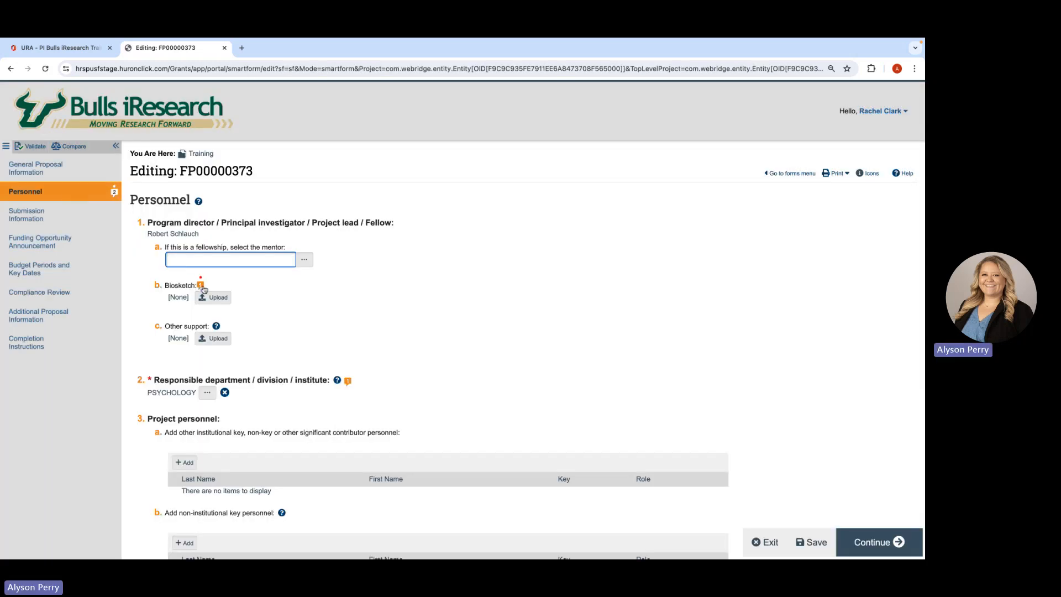
pyautogui.click(202, 286)
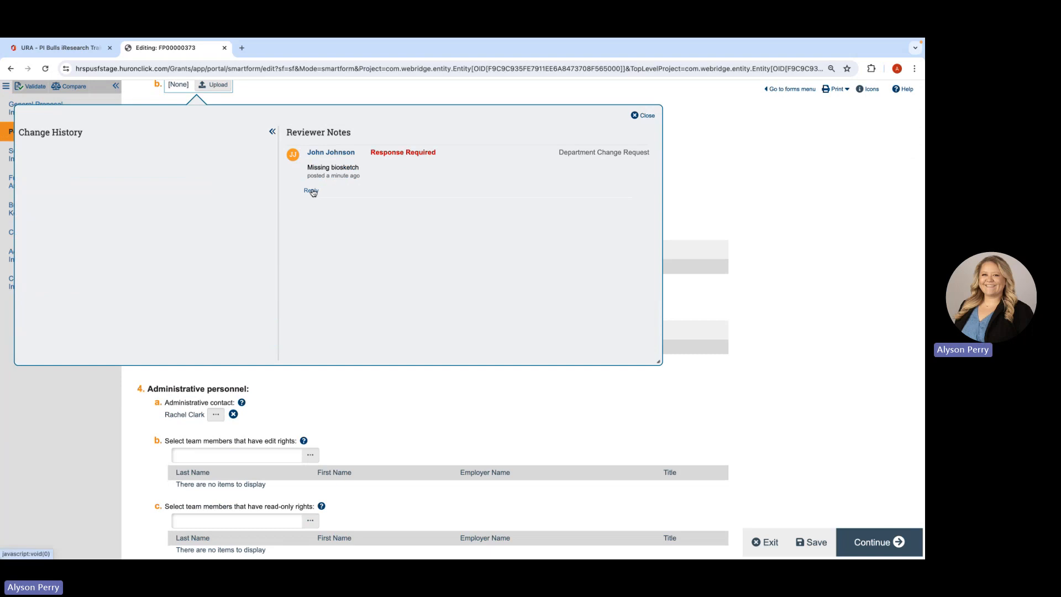
pyautogui.click(312, 192)
pyautogui.write('Uploaded')
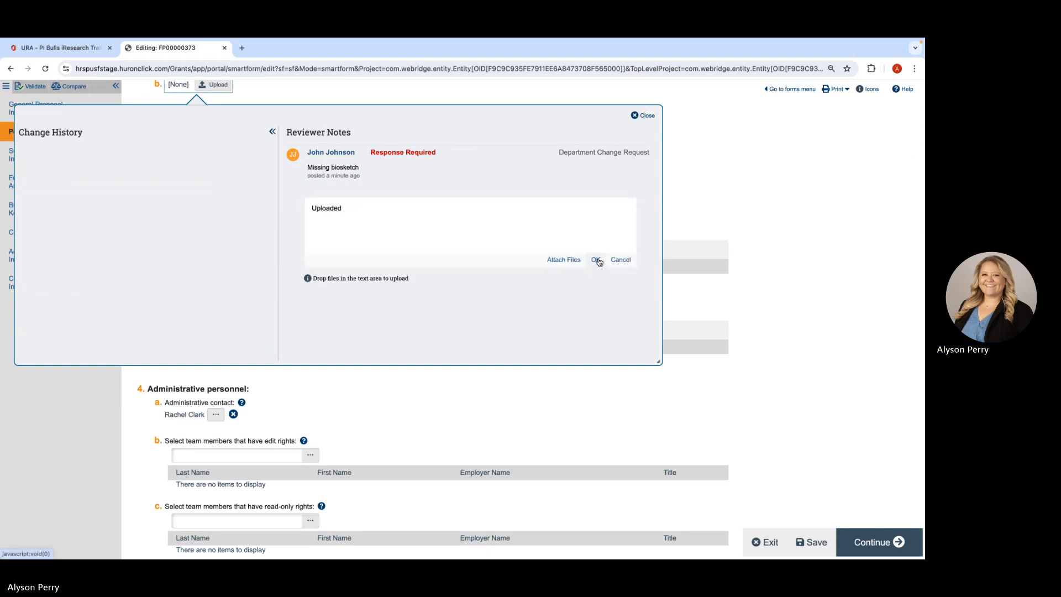
pyautogui.click(595, 259)
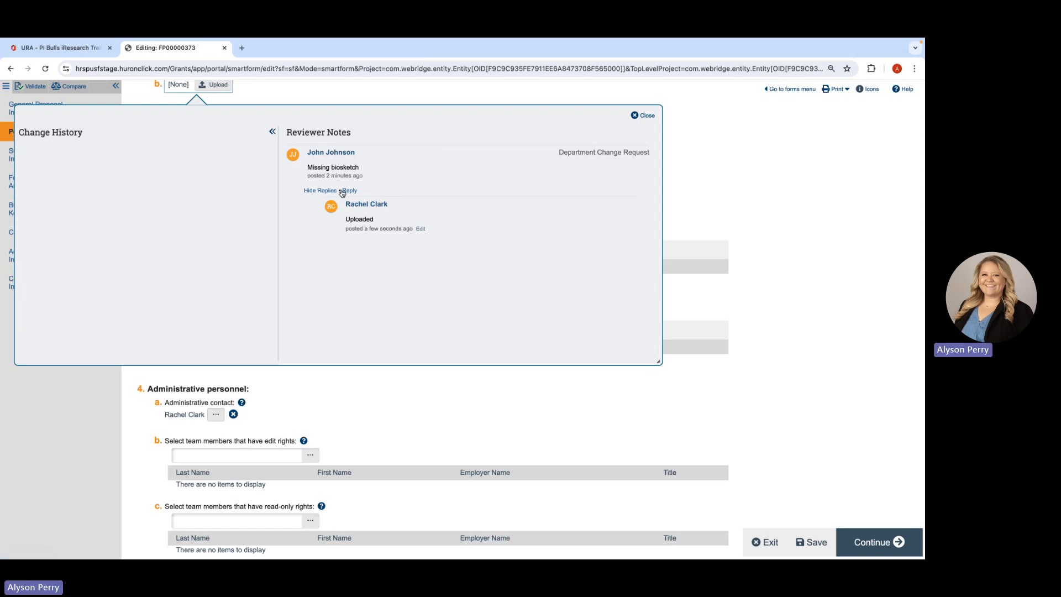
pyautogui.click(646, 116)
# - Read the reviewer note on the responsible department question without replying, and exit to the proposal workspace
pyautogui.scroll(2, 450, 277)
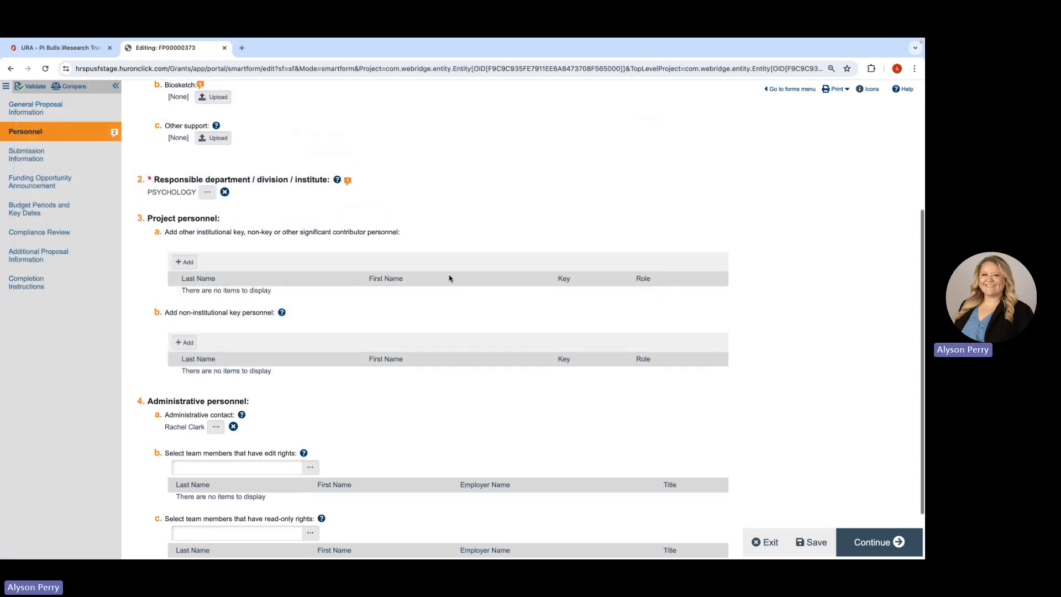
pyautogui.click(348, 268)
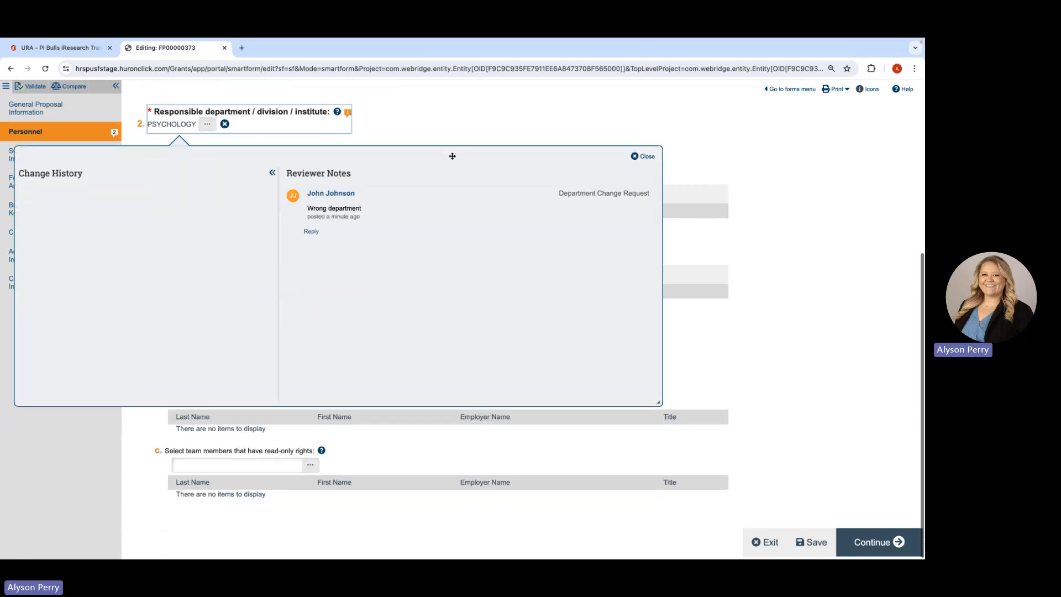
pyautogui.click(637, 156)
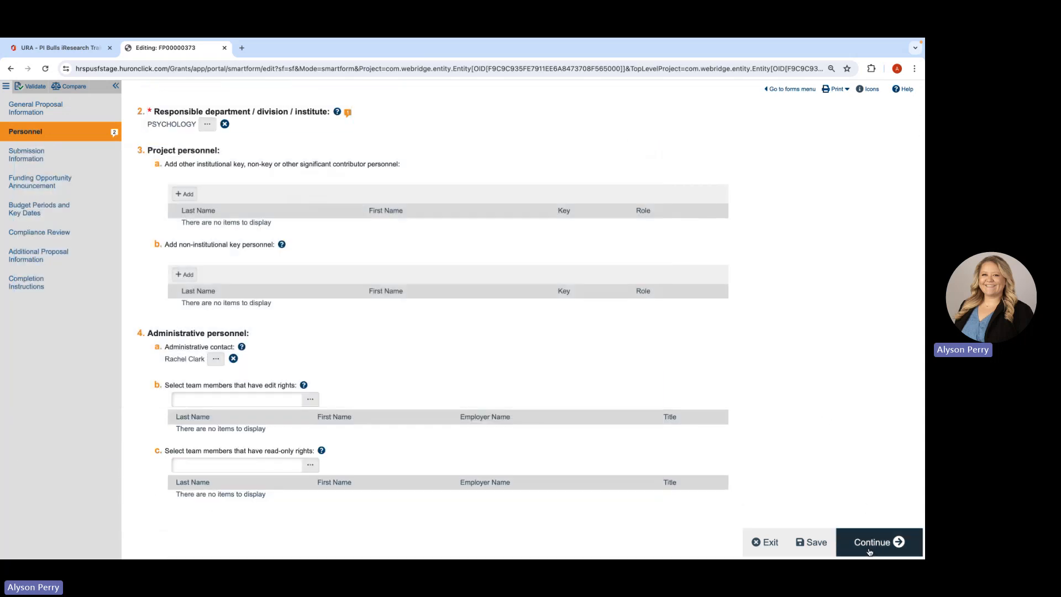
pyautogui.click(765, 542)
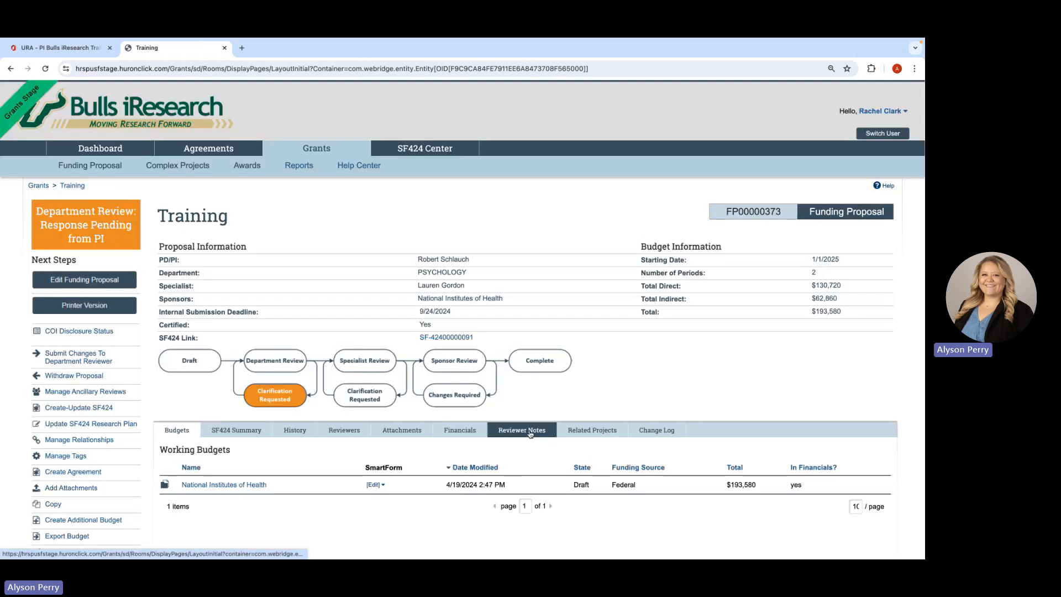
# - Show the reply to the biosketch comment in the reviewer notes, and submit the changes to the department reviewer without comments
pyautogui.click(522, 431)
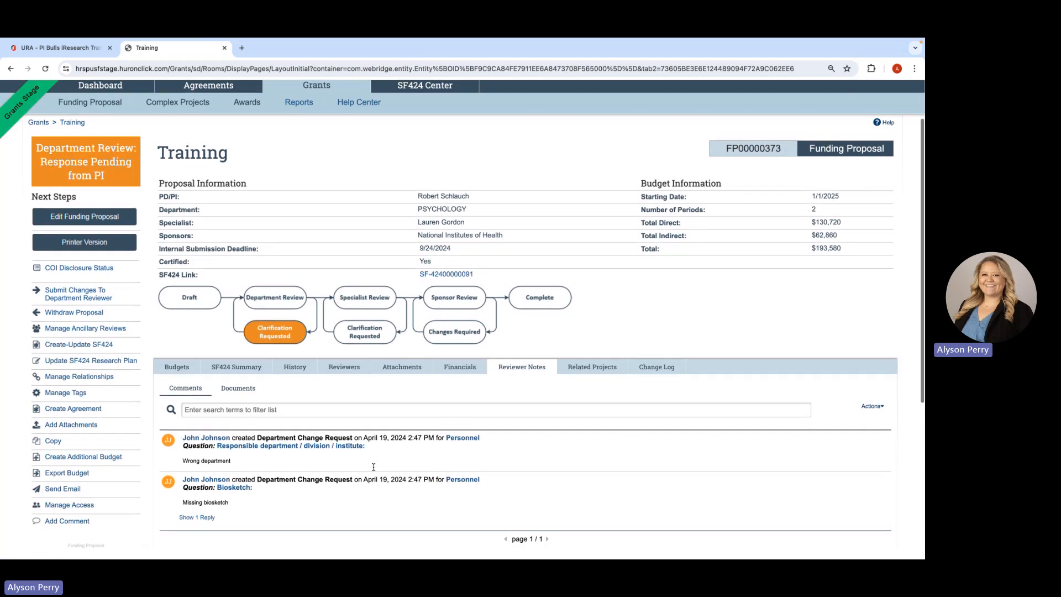
pyautogui.scroll(-1, 374, 467)
pyautogui.click(206, 498)
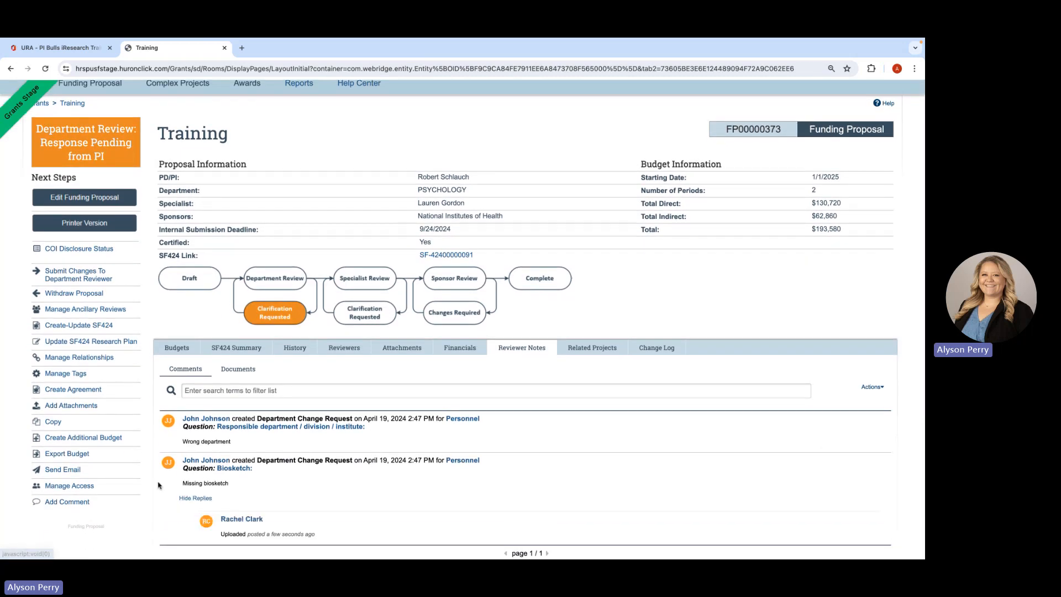
pyautogui.scroll(-1, 324, 479)
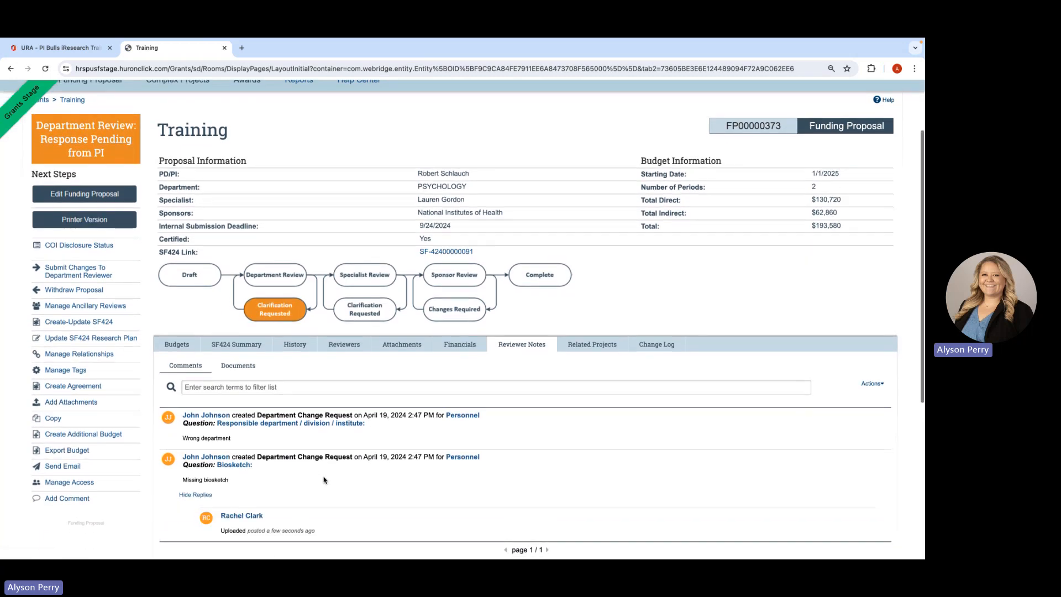
pyautogui.scroll(1, 324, 480)
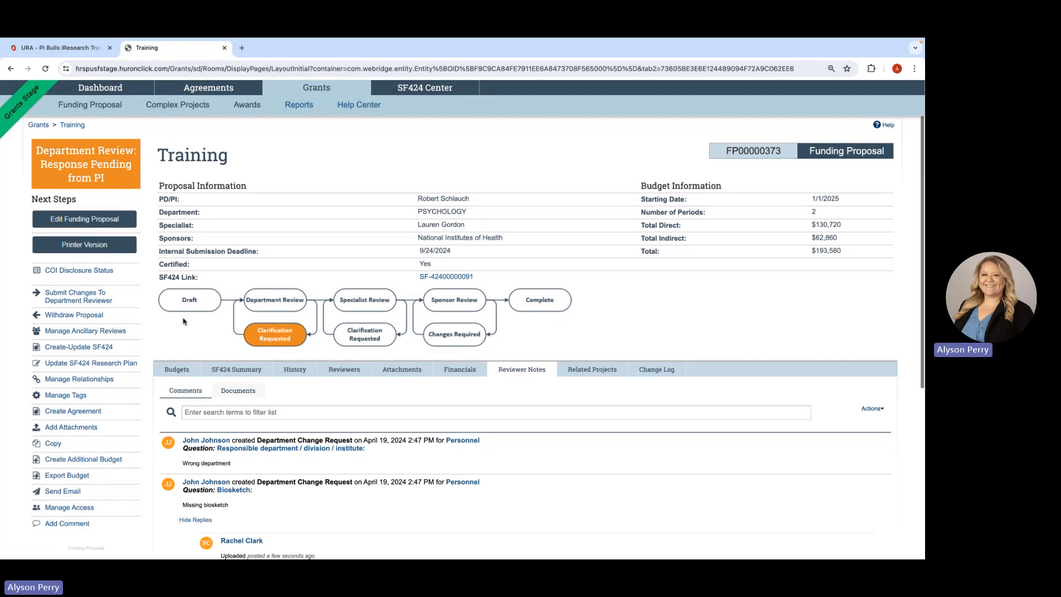
pyautogui.click(95, 294)
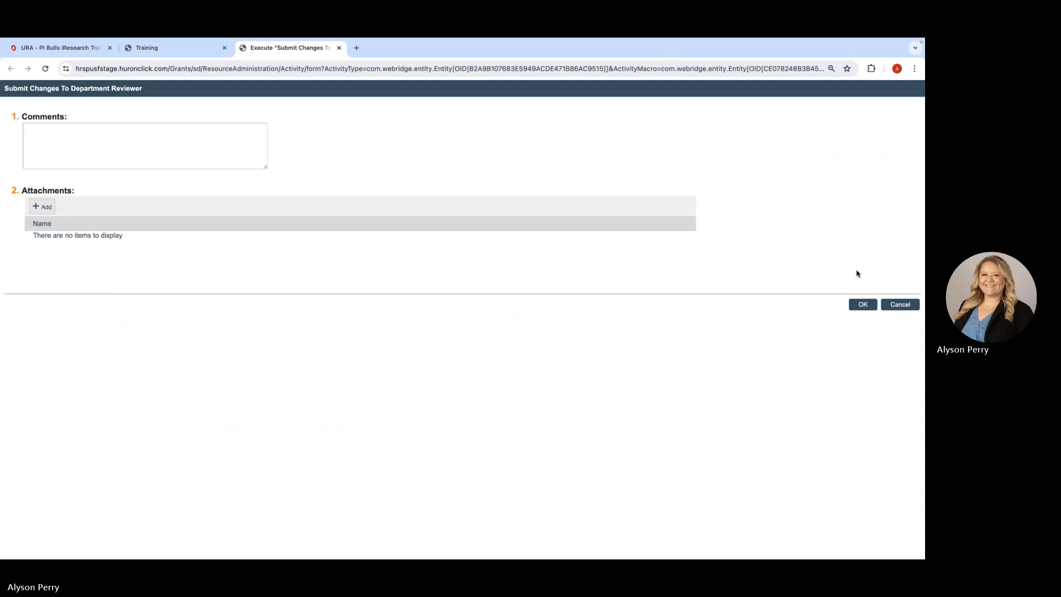
pyautogui.click(863, 304)
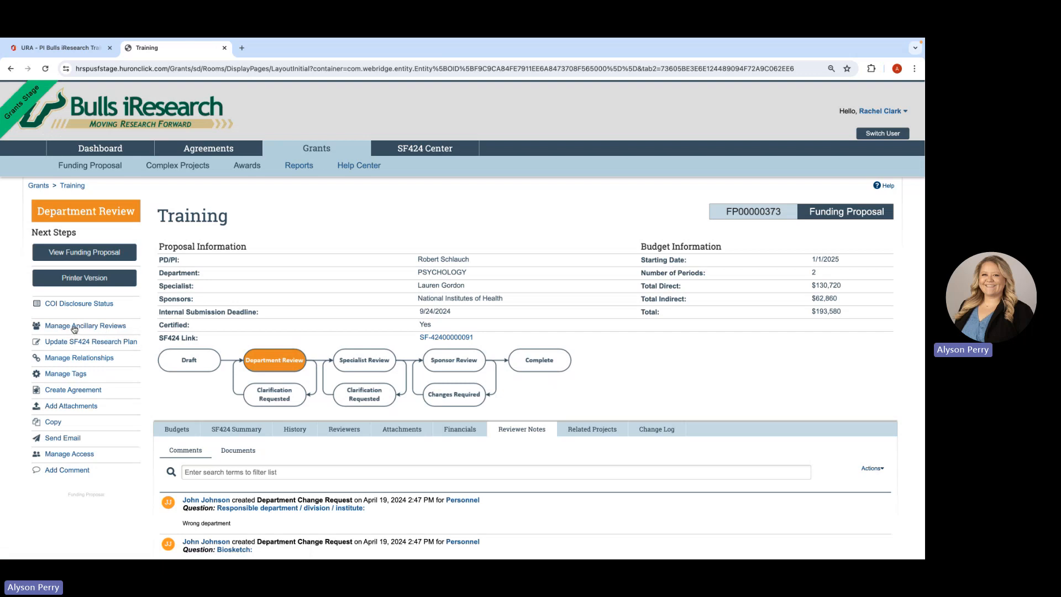
# - Start adding an ancillary review to the proposal, and look through the organizations available as reviewers without selecting one
pyautogui.click(102, 328)
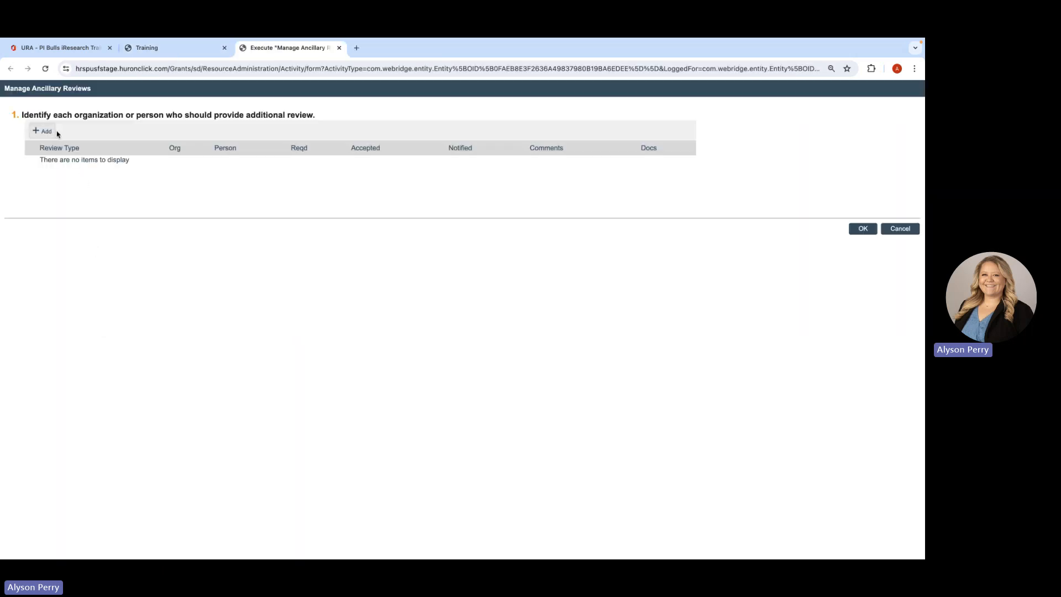
pyautogui.click(47, 133)
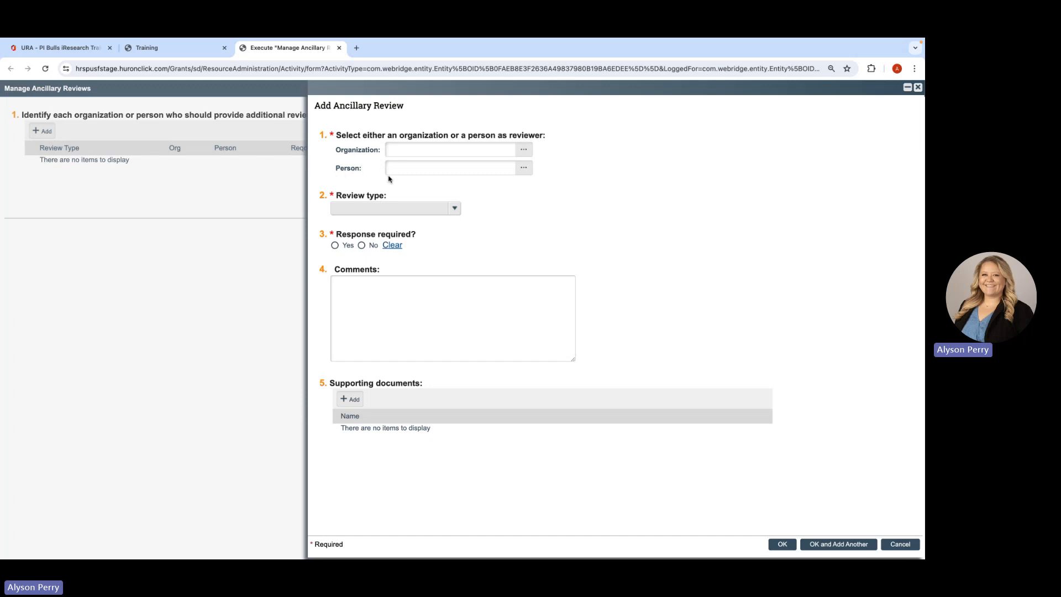
pyautogui.click(524, 150)
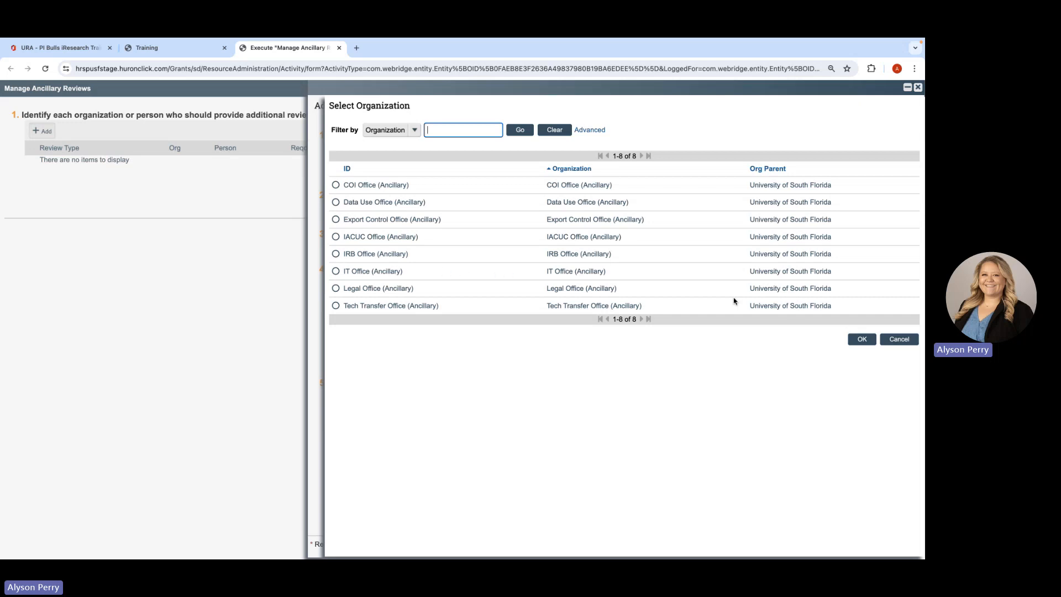
pyautogui.click(889, 343)
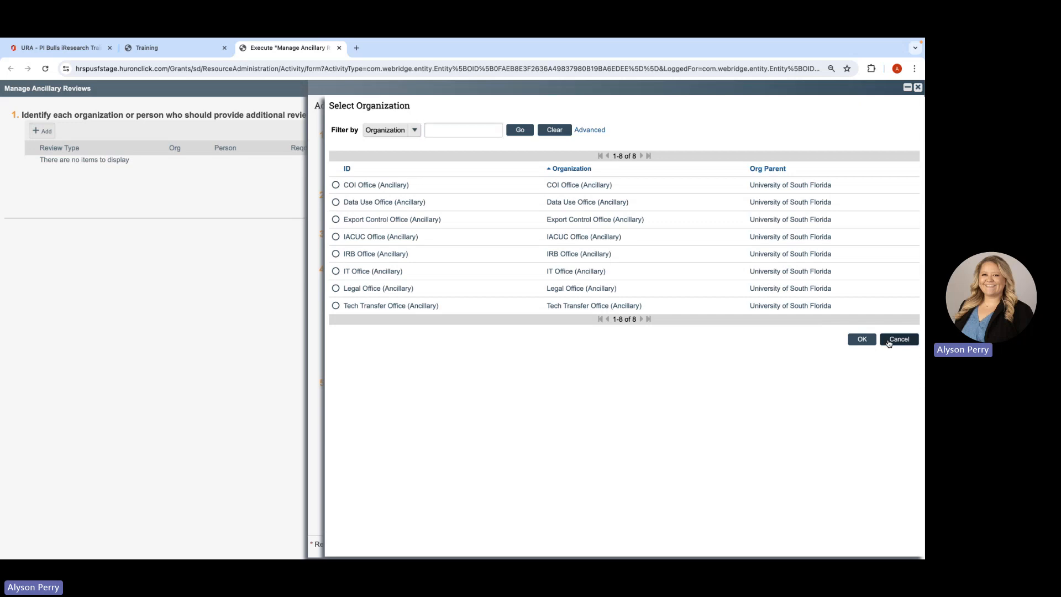
# - Filter the people by last name and select the Grants Research Proposals staff member as the ancillary reviewer
pyautogui.click(523, 168)
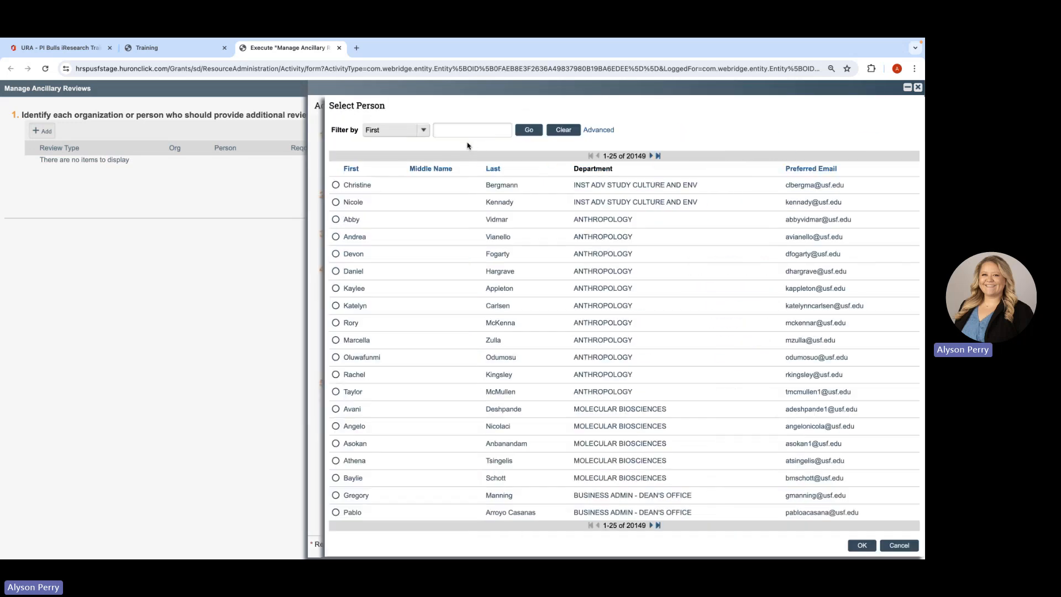
pyautogui.click(423, 130)
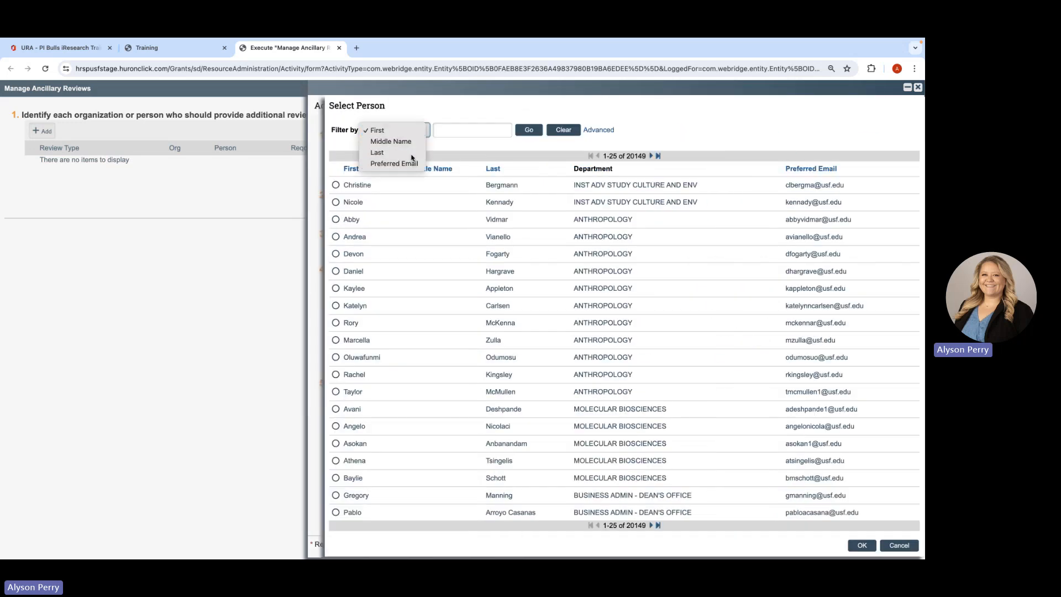
pyautogui.click(414, 153)
pyautogui.click(467, 126)
pyautogui.click(472, 168)
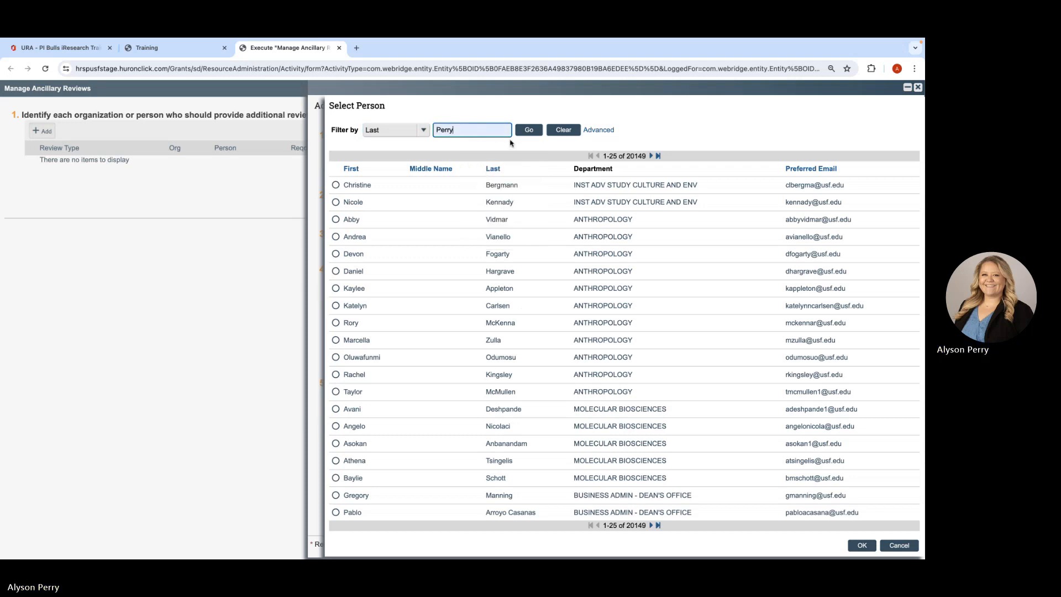
pyautogui.click(532, 126)
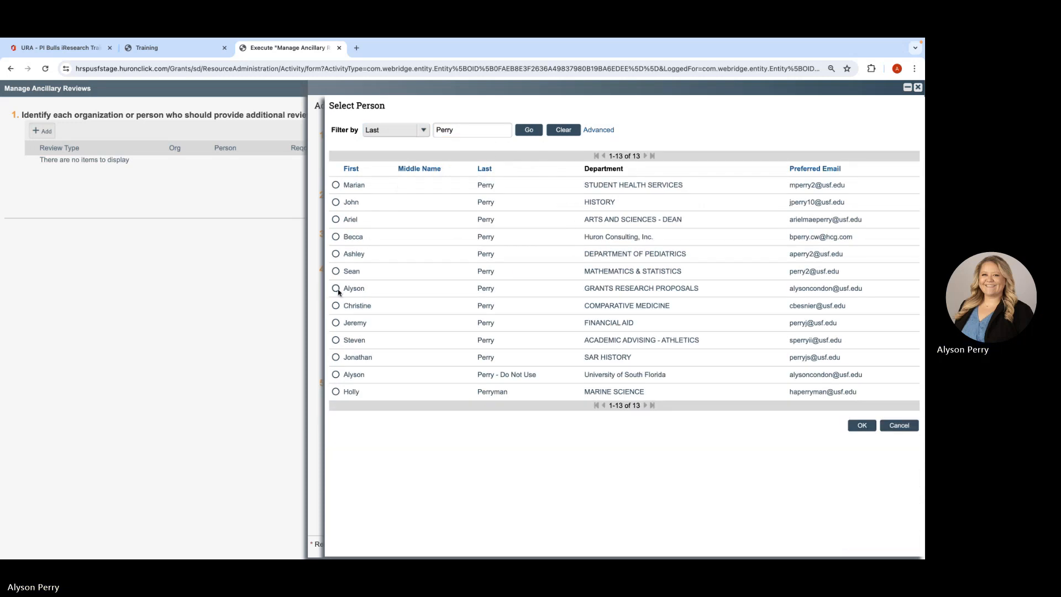
pyautogui.click(337, 289)
pyautogui.click(862, 426)
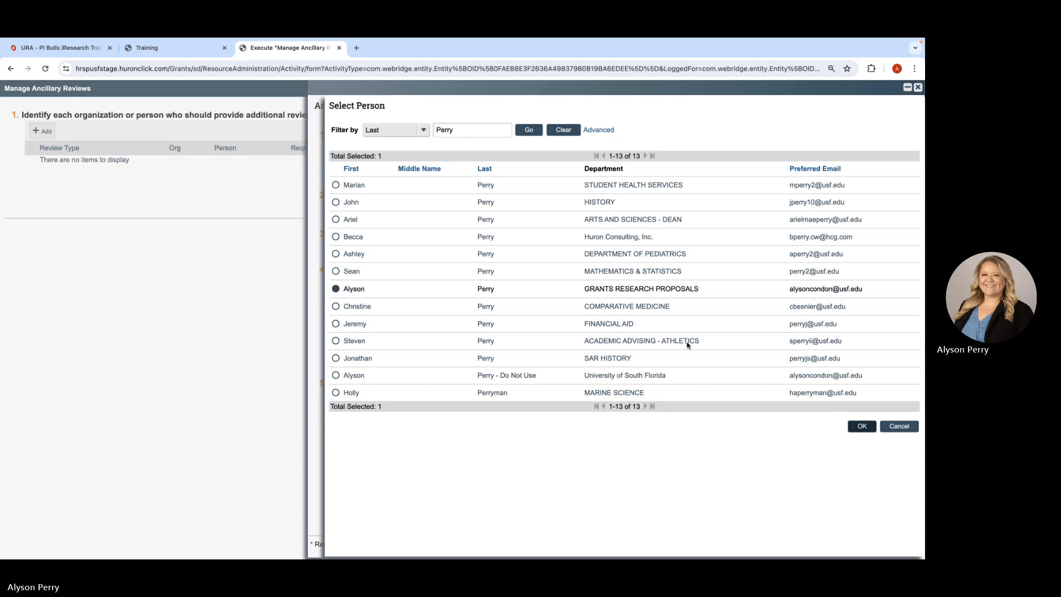
# - Set the ancillary review's type to Chair / Dean Approval and make a response required
pyautogui.click(430, 208)
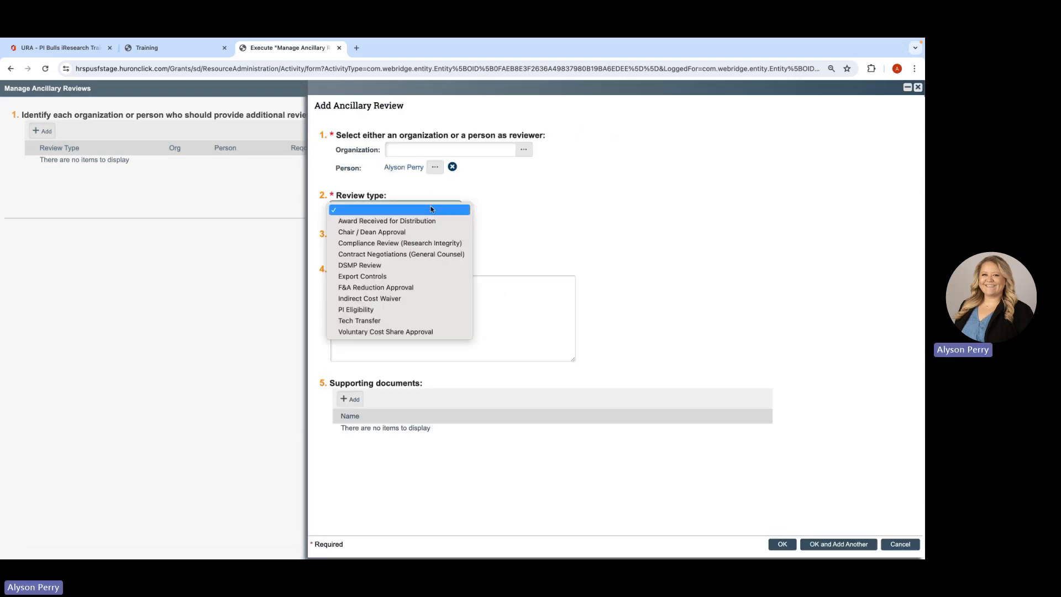
pyautogui.click(406, 233)
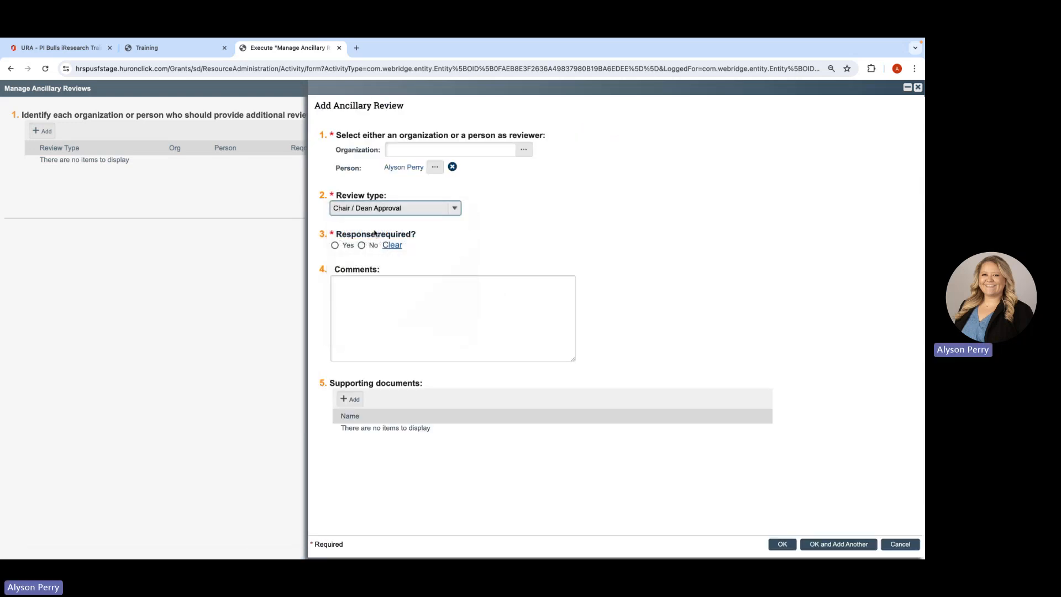
pyautogui.click(335, 246)
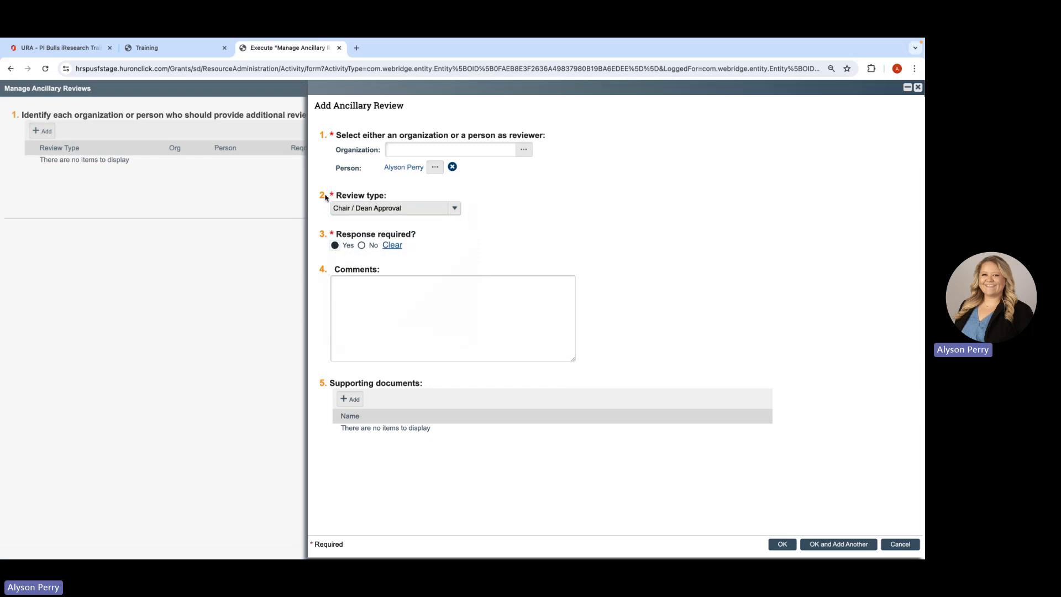
# - Save the Chair / Dean Approval ancillary review and confirm the proposal's list of ancillary reviews
pyautogui.click(788, 545)
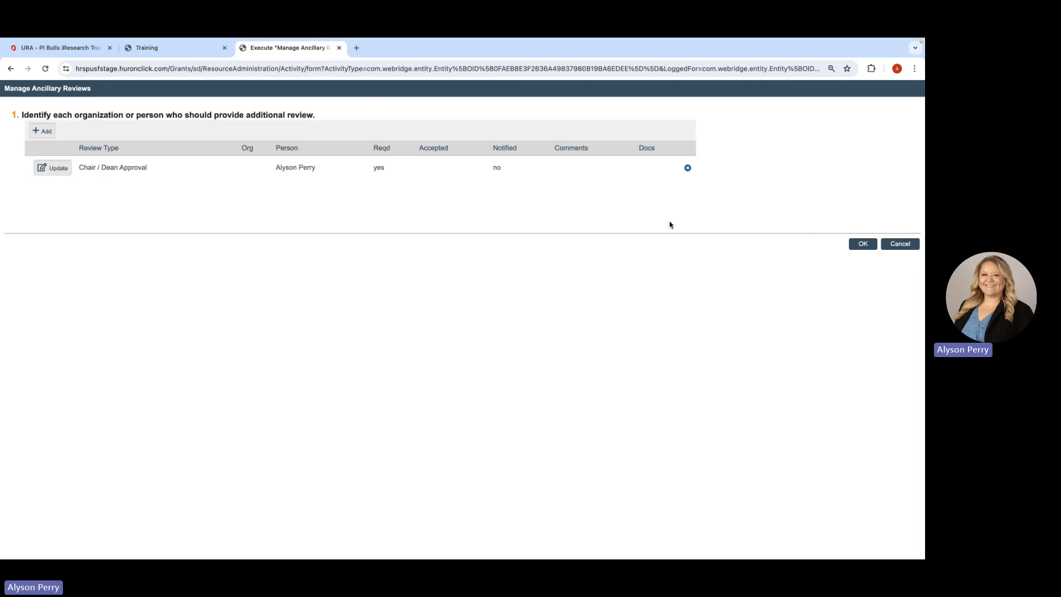
pyautogui.click(858, 246)
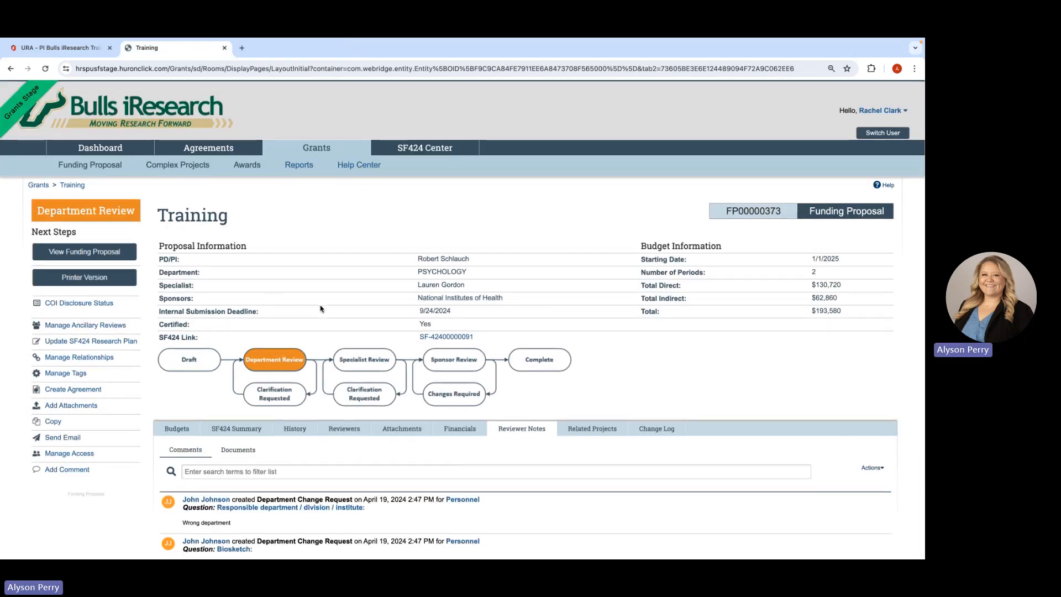
# - Examine the proposal's reviewers, including the contacts, approval steps and status of the ancillary review
pyautogui.scroll(-1, 321, 309)
pyautogui.click(350, 407)
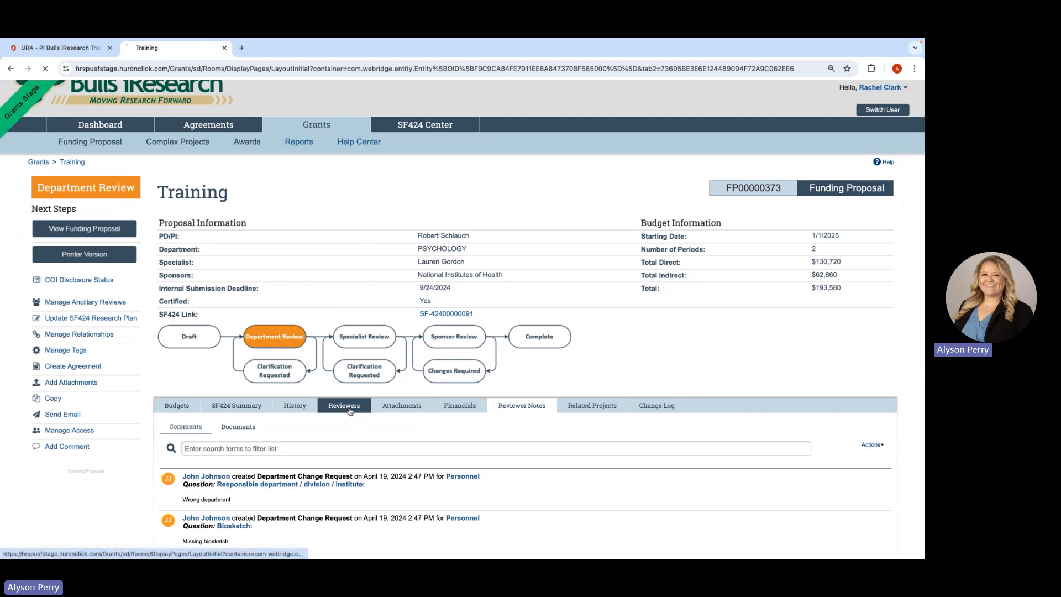
pyautogui.scroll(-5, 317, 427)
pyautogui.scroll(-2, 315, 427)
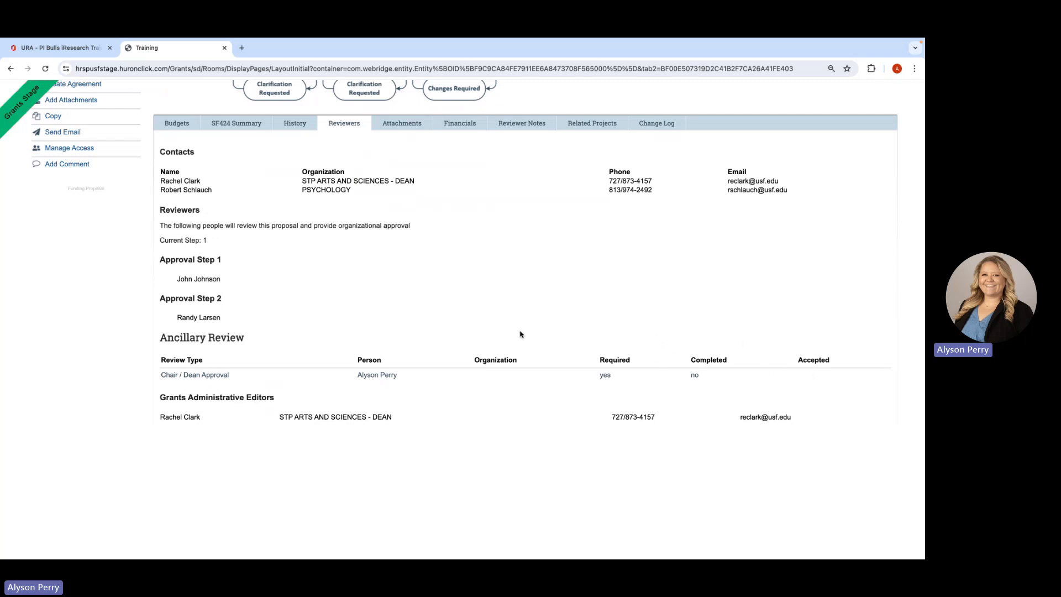
pyautogui.scroll(1, 520, 334)
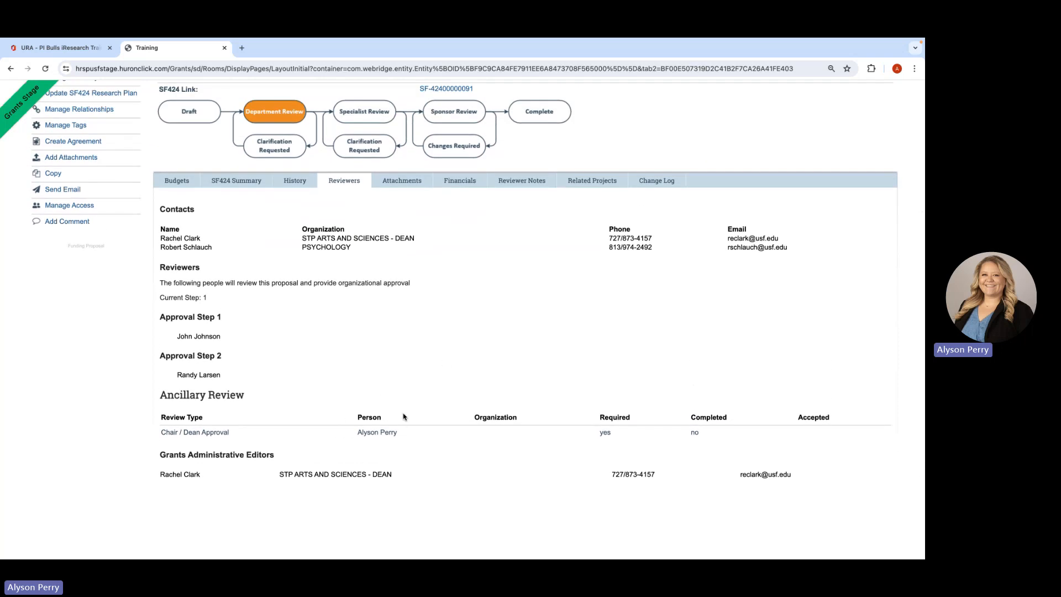
pyautogui.scroll(2, 404, 417)
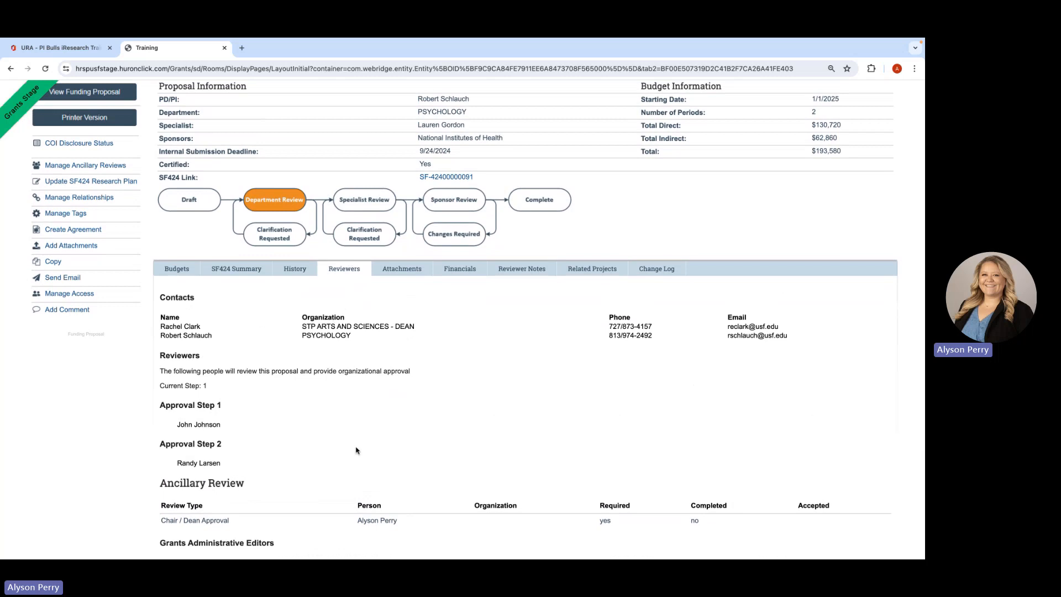
pyautogui.scroll(1, 356, 450)
pyautogui.scroll(3, 469, 429)
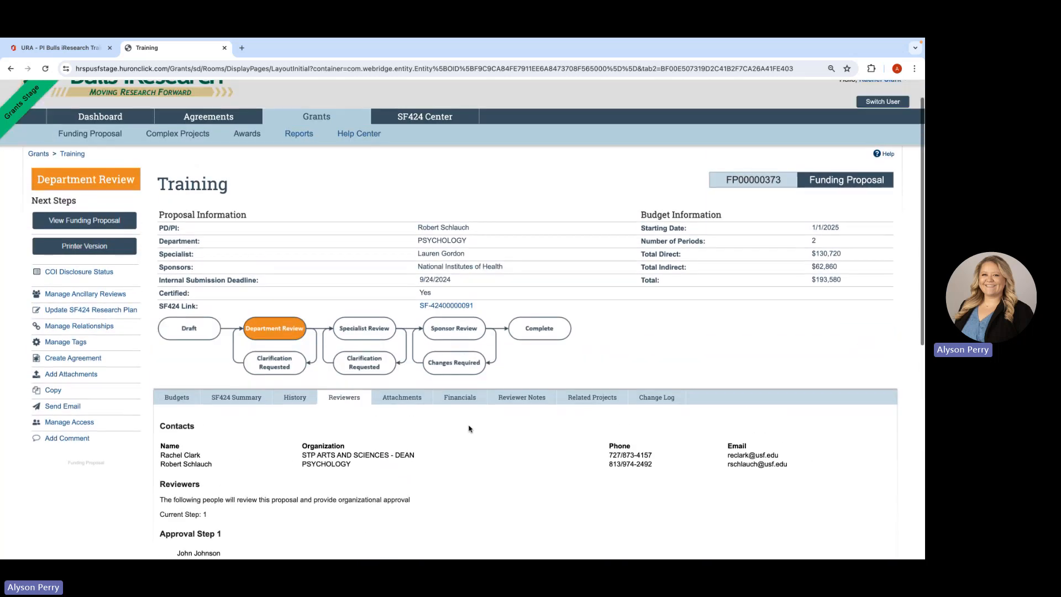
pyautogui.scroll(1, 469, 429)
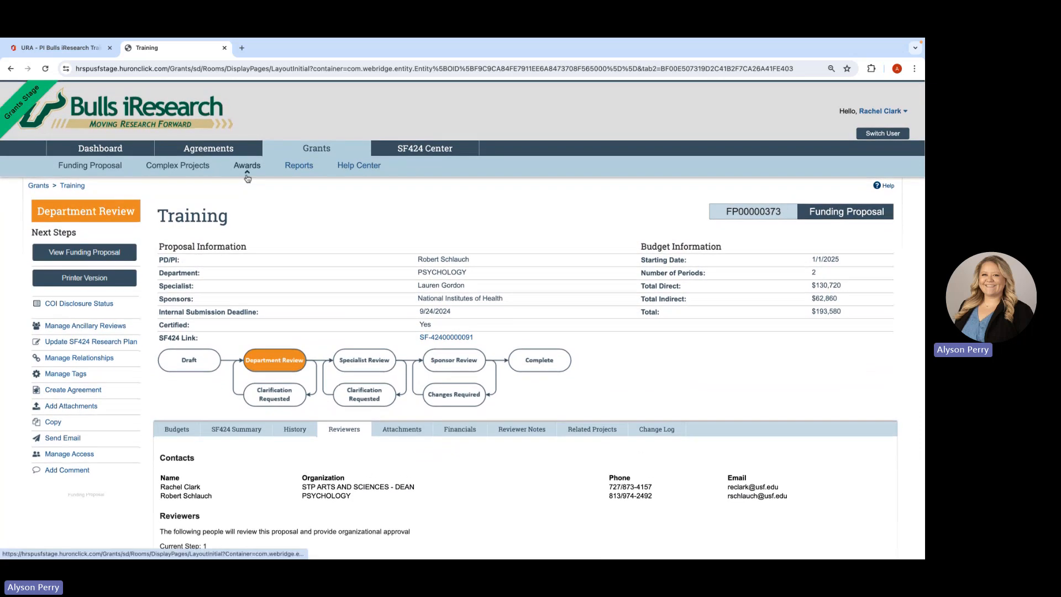
# - Switch to the PI Bulls iResearch training presentation in PowerPoint, start the slide show from the Review Demo slide and advance to slide 41
pyautogui.click(83, 49)
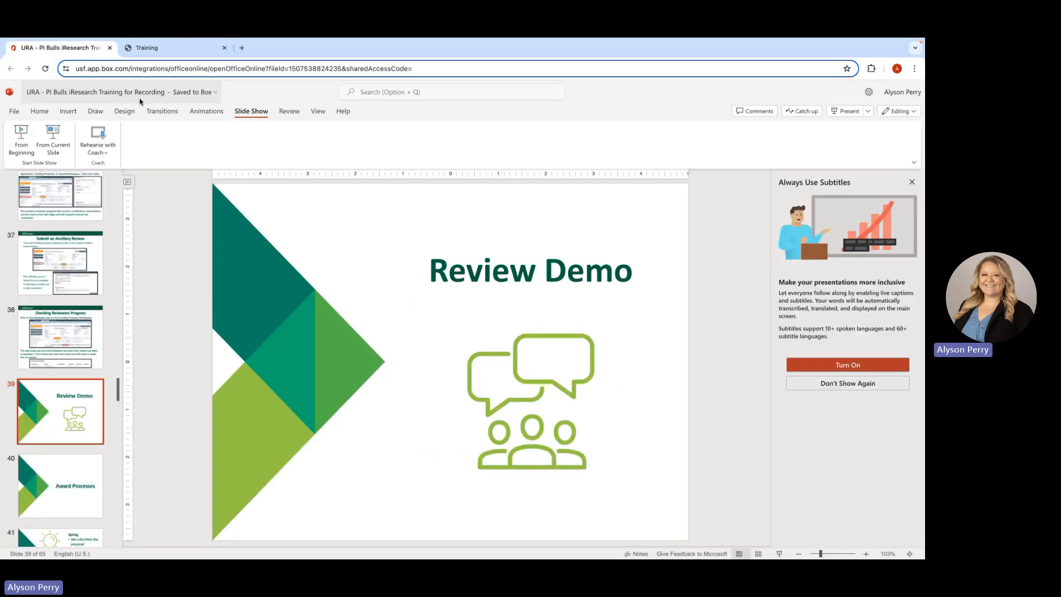
pyautogui.click(65, 136)
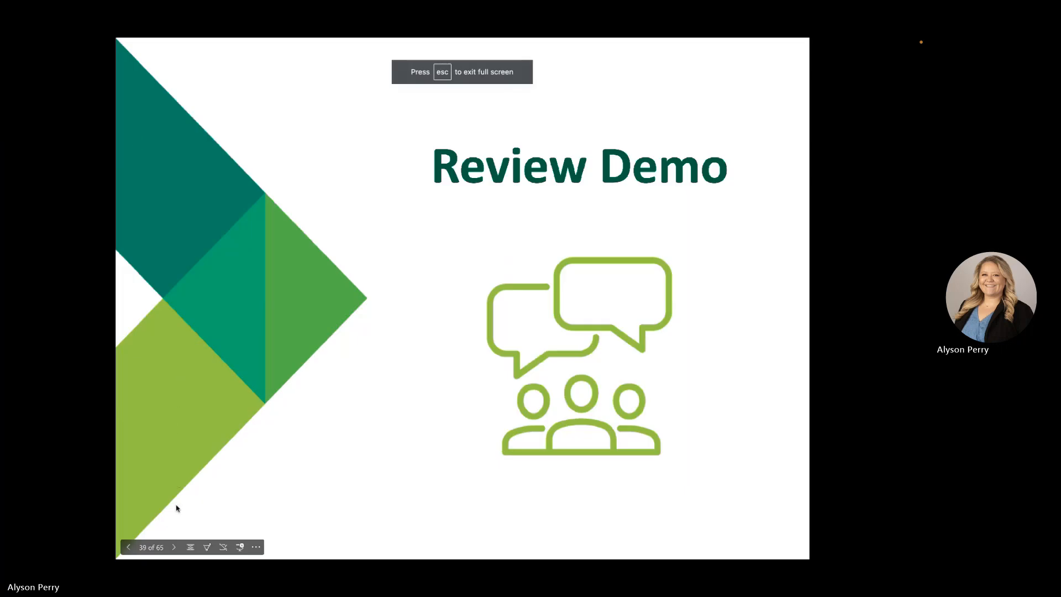
pyautogui.click(174, 547)
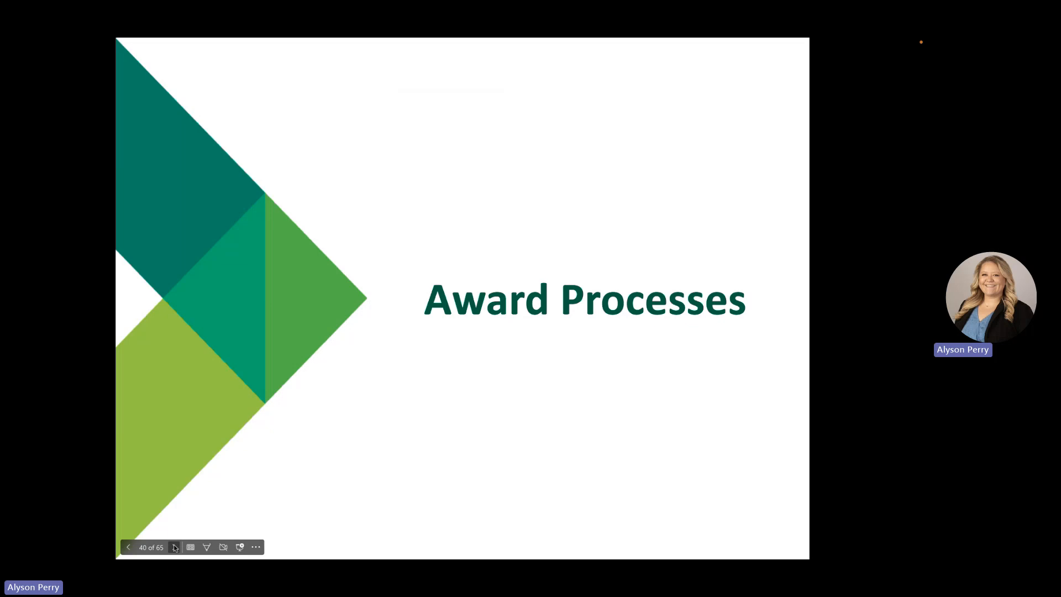
pyautogui.click(174, 548)
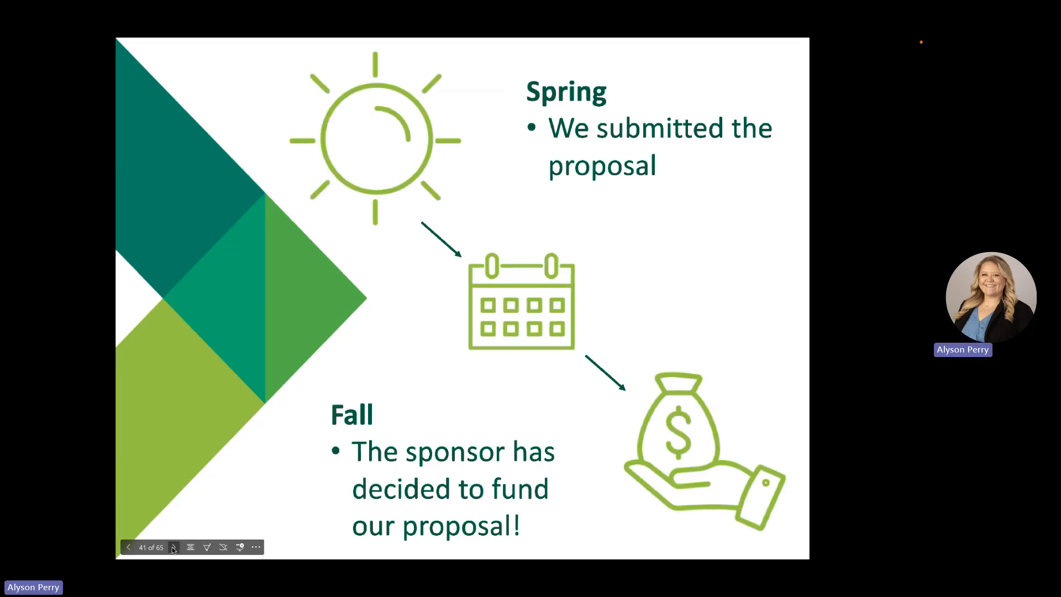